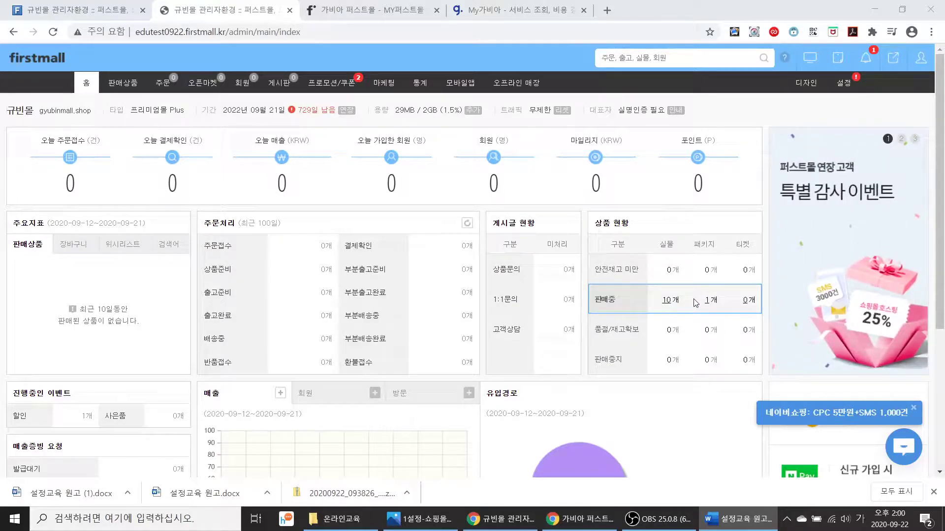
# Reveal the 설정 dropdown menu on the Firstmall admin dashboard.
pyautogui.moveTo(845, 93)
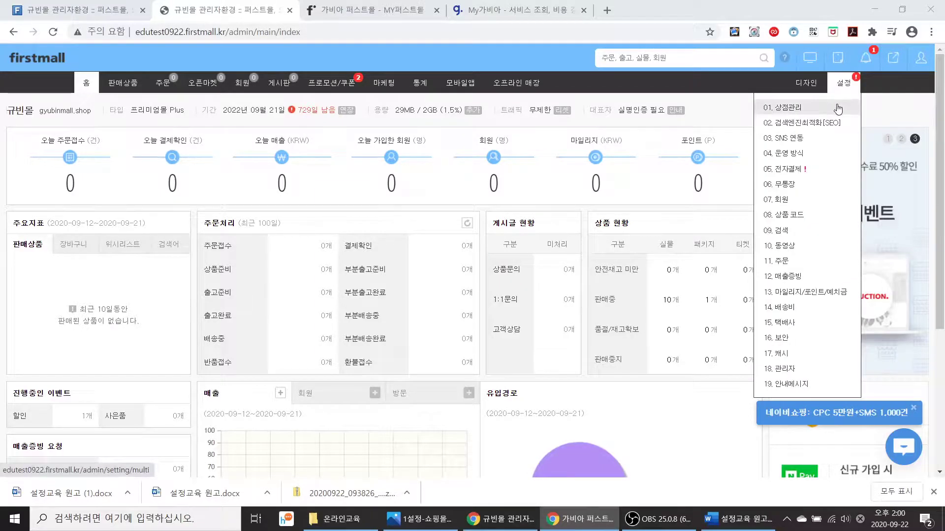
# Open 01. 상점관리, show the 쇼핑몰명 help note, and view the example shop-name image.
pyautogui.click(838, 109)
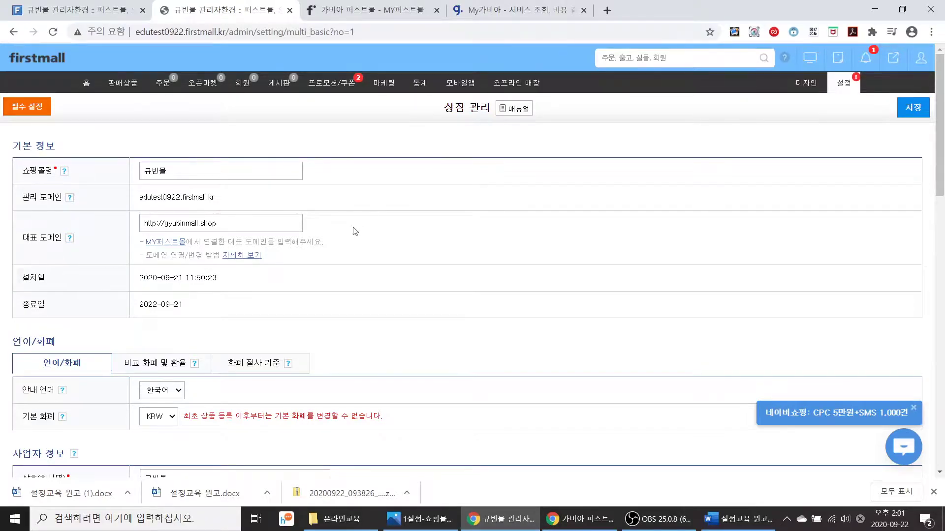
pyautogui.click(64, 173)
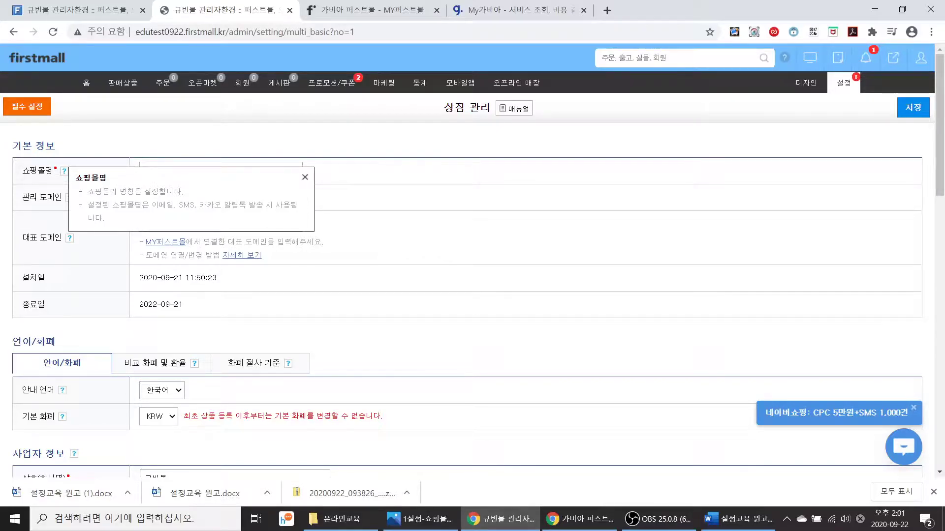
pyautogui.click(579, 519)
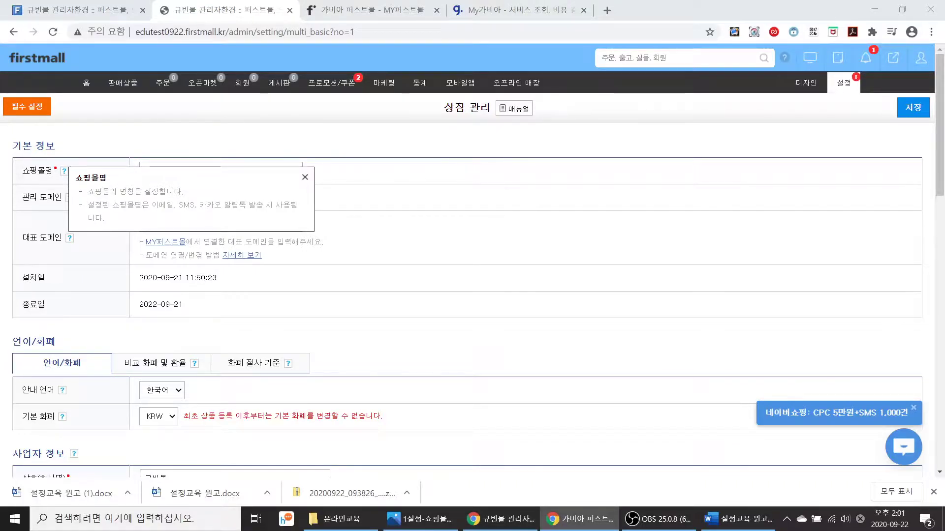
pyautogui.click(387, 521)
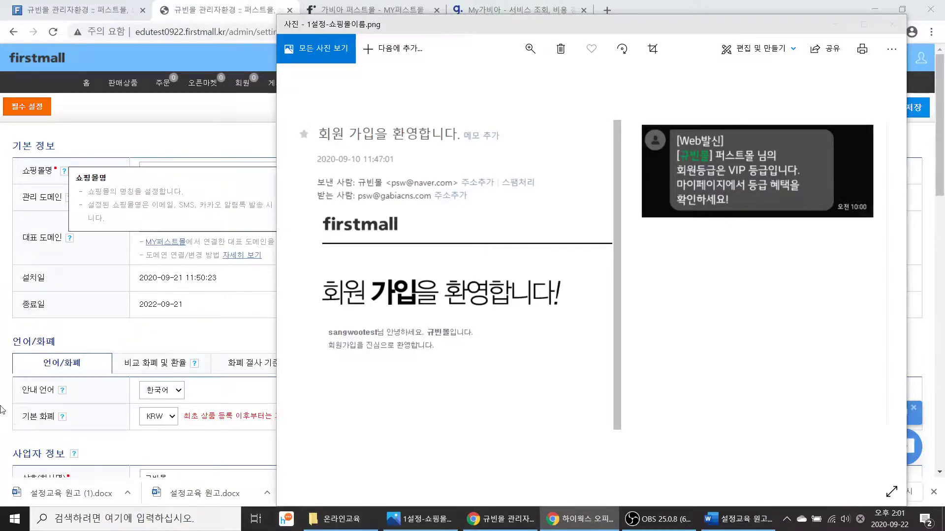
# Close the 1설정-쇼핑몰이름.png example image in Photos.
pyautogui.click(164, 205)
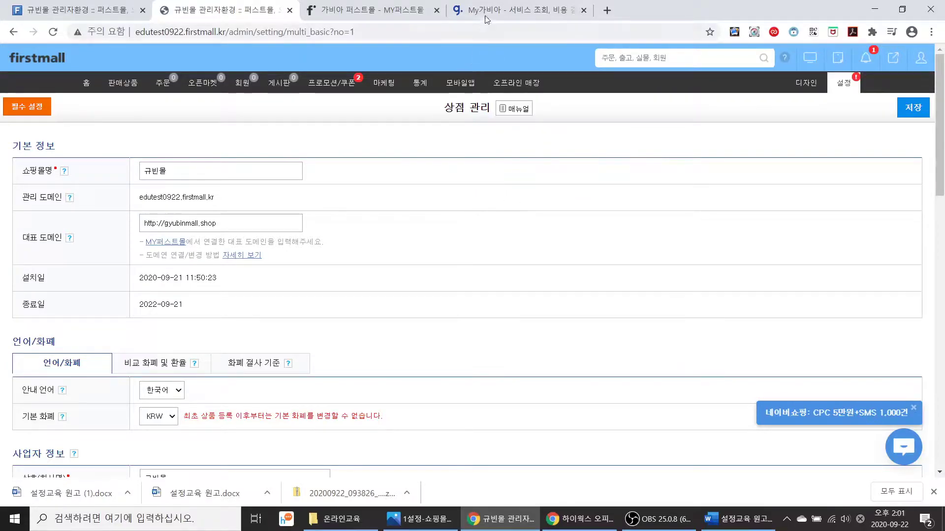
# In MY Firstmall, open the edutest0922.firstmall.kr shop and start a 도메인 연결 신청.
pyautogui.click(401, 6)
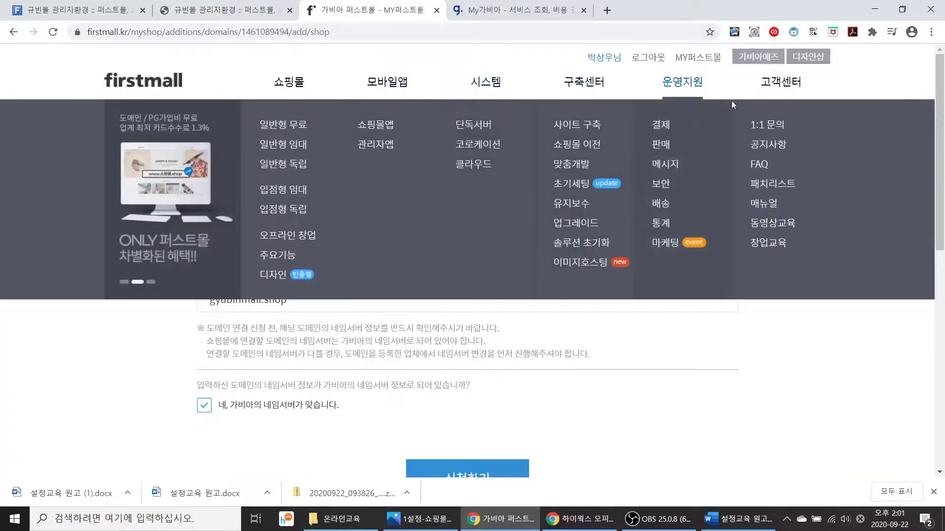
pyautogui.click(694, 59)
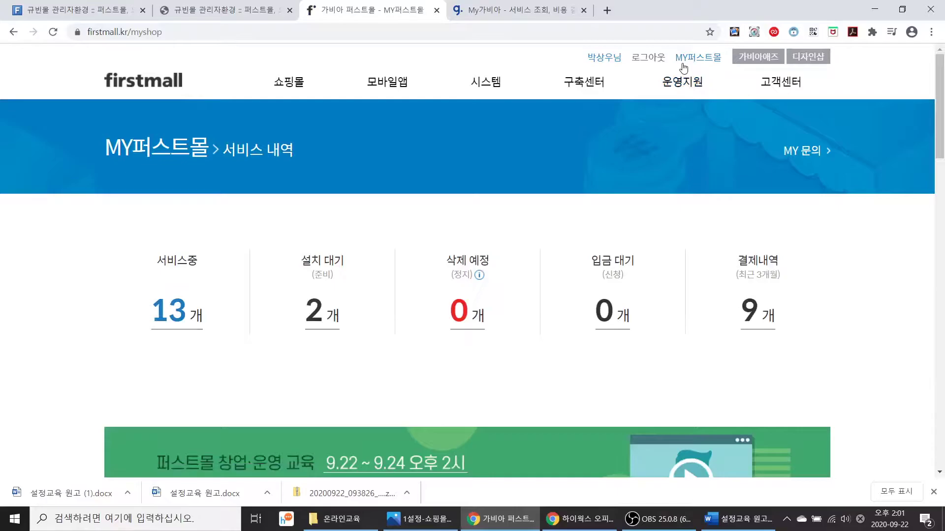
pyautogui.scroll(-5, 335, 398)
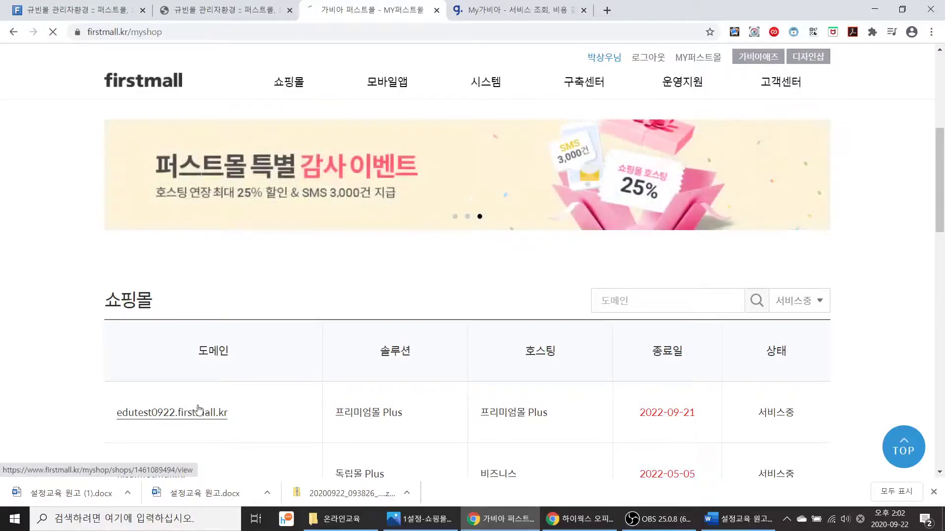
pyautogui.click(183, 416)
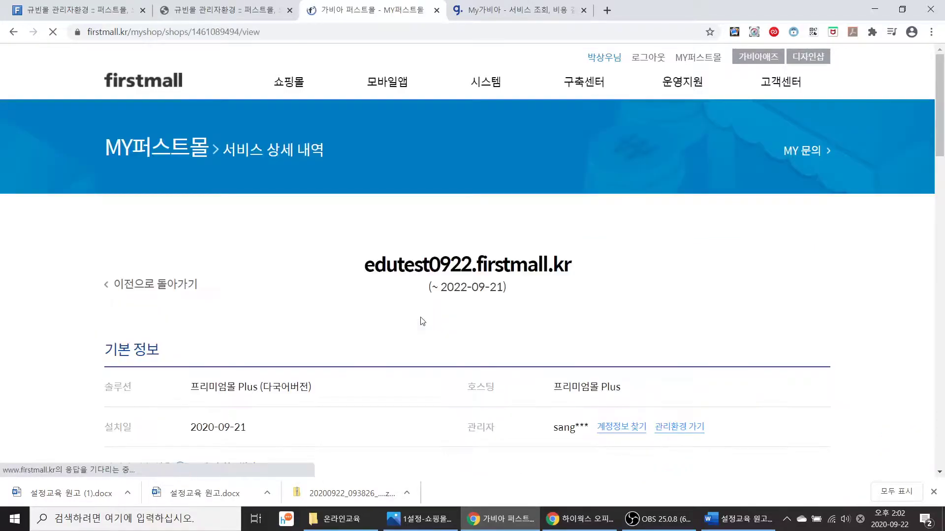
pyautogui.scroll(-8, 421, 320)
pyautogui.scroll(-3, 420, 321)
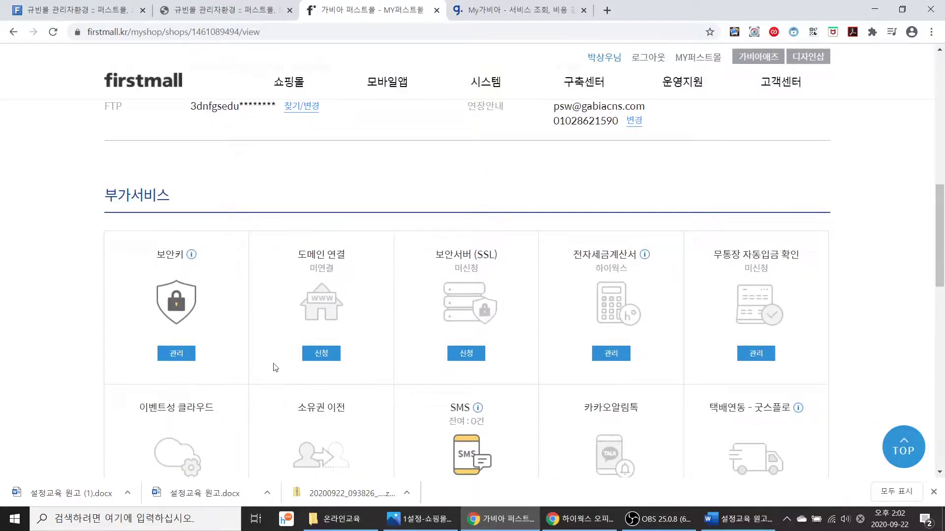
pyautogui.click(332, 355)
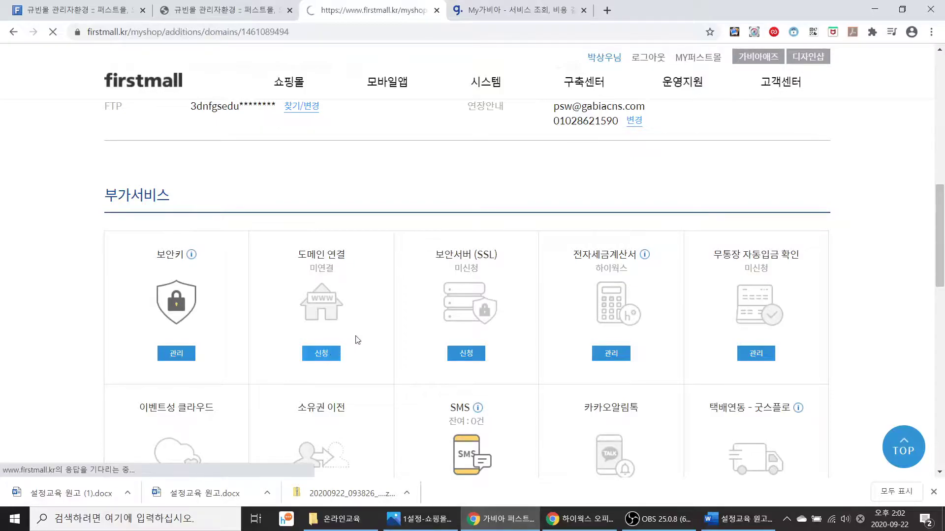
pyautogui.scroll(-10, 460, 317)
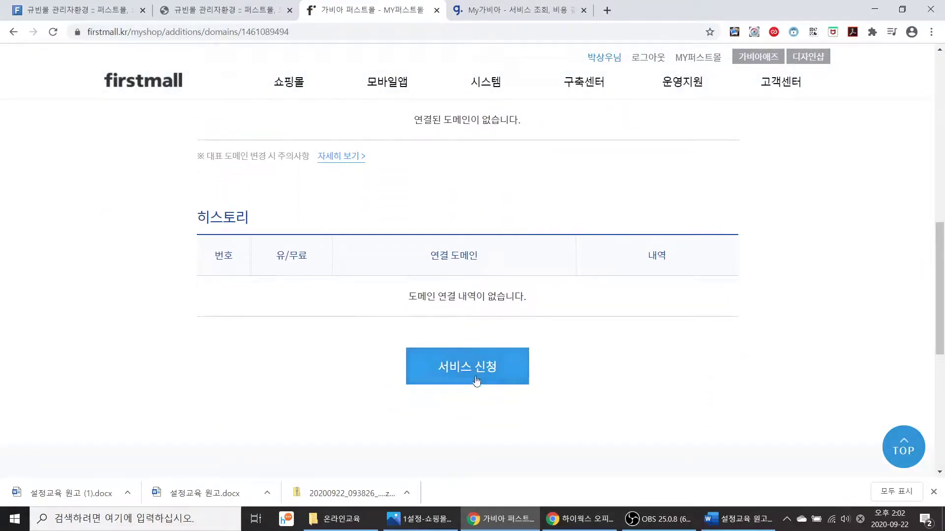
pyautogui.click(473, 379)
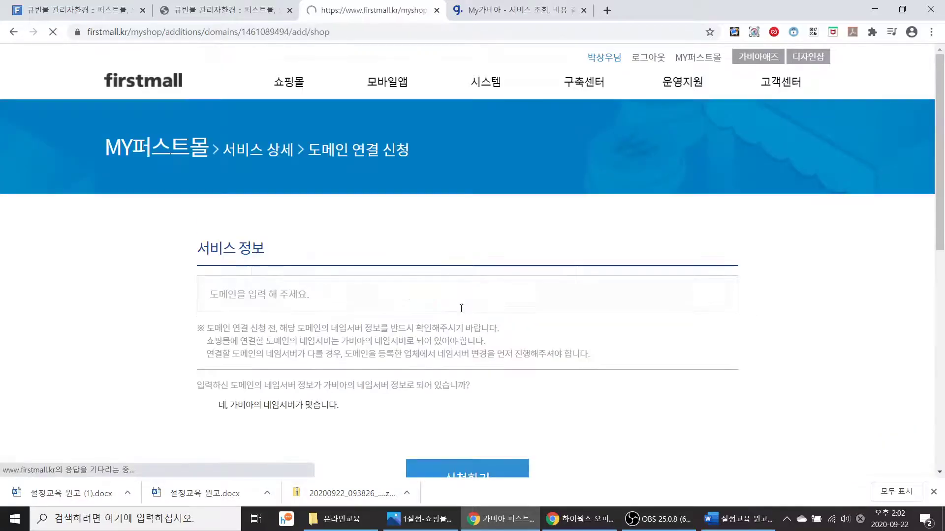
# Request connection of gyubinmall.shop, confirming Gabia name servers, then return to admin.
pyautogui.click(213, 11)
pyautogui.moveTo(216, 224); pyautogui.dragTo(167, 225)
pyautogui.hotkey('ctrl', 'c')
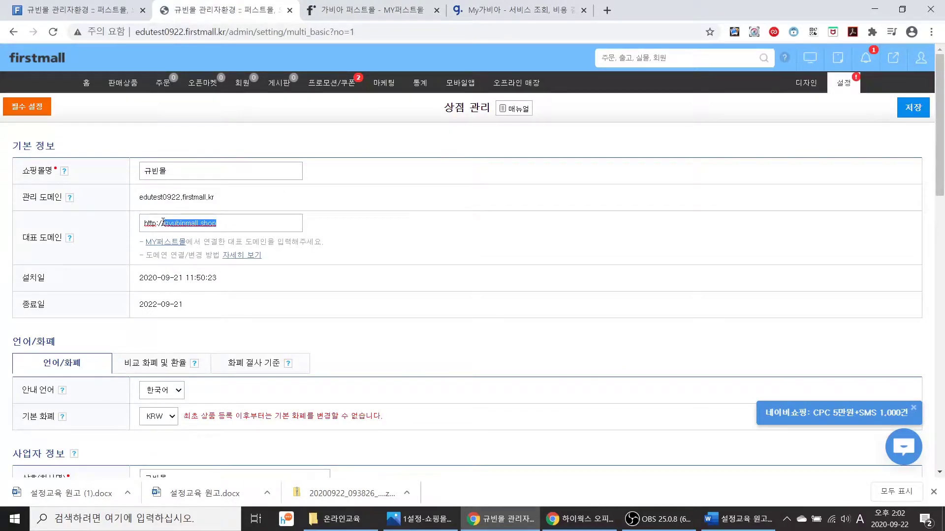
pyautogui.click(372, 17)
pyautogui.click(325, 304)
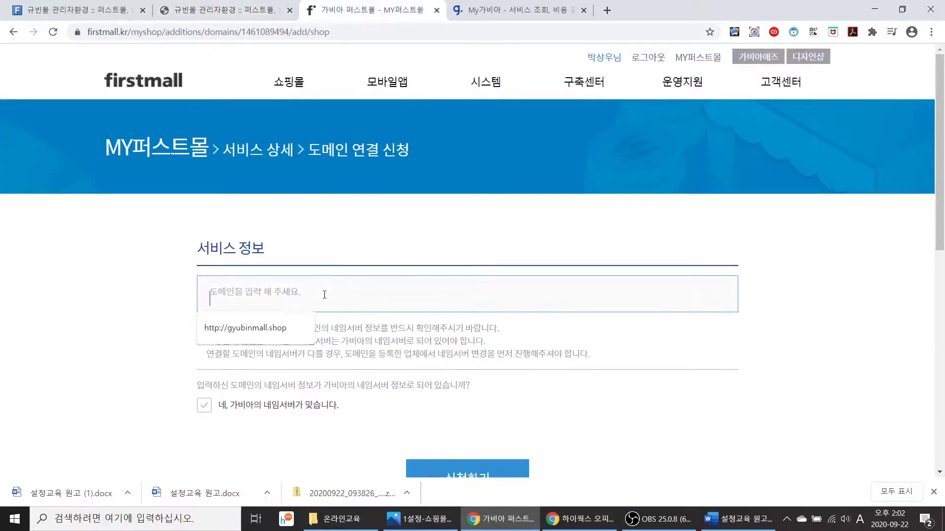
pyautogui.hotkey('ctrl', 'v')
pyautogui.click(206, 407)
pyautogui.click(451, 473)
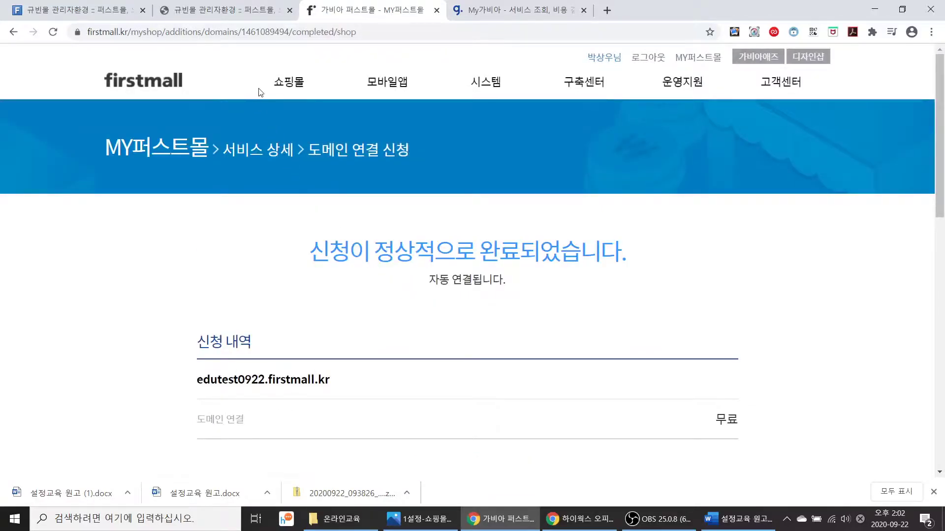
pyautogui.click(231, 10)
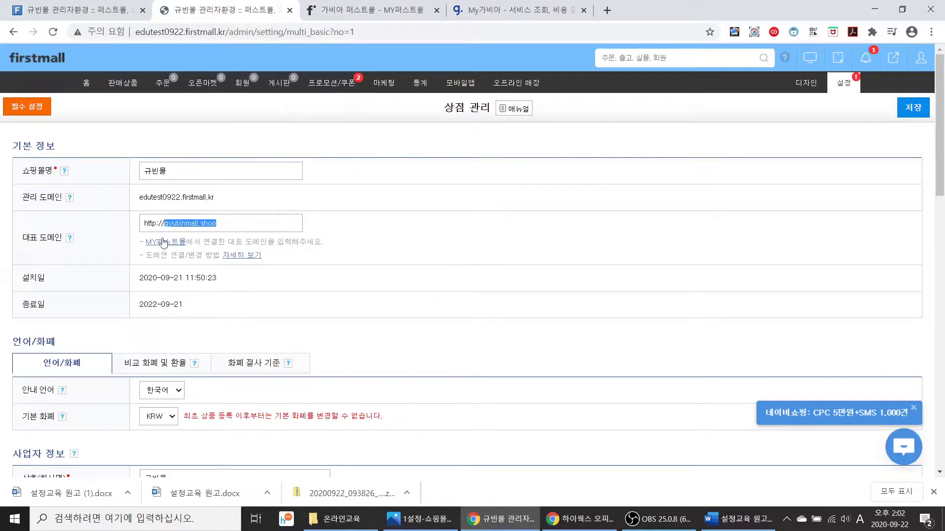
pyautogui.click(235, 223)
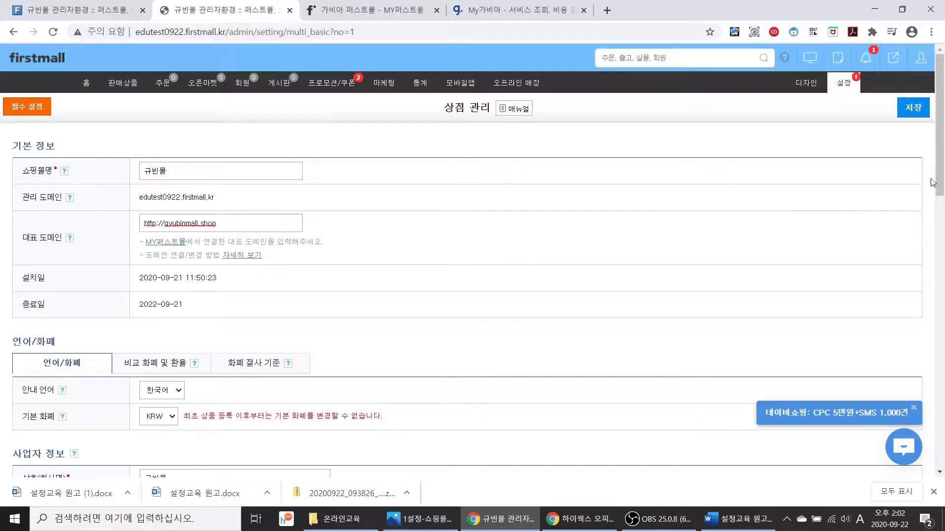
pyautogui.hotkey('alt', 'Tab')
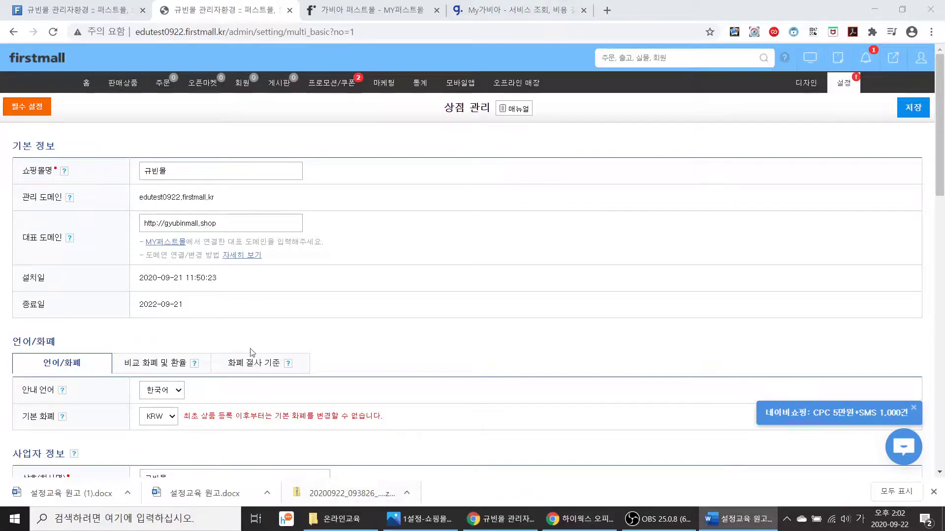
pyautogui.scroll(-3, 255, 348)
pyautogui.scroll(-2, 256, 348)
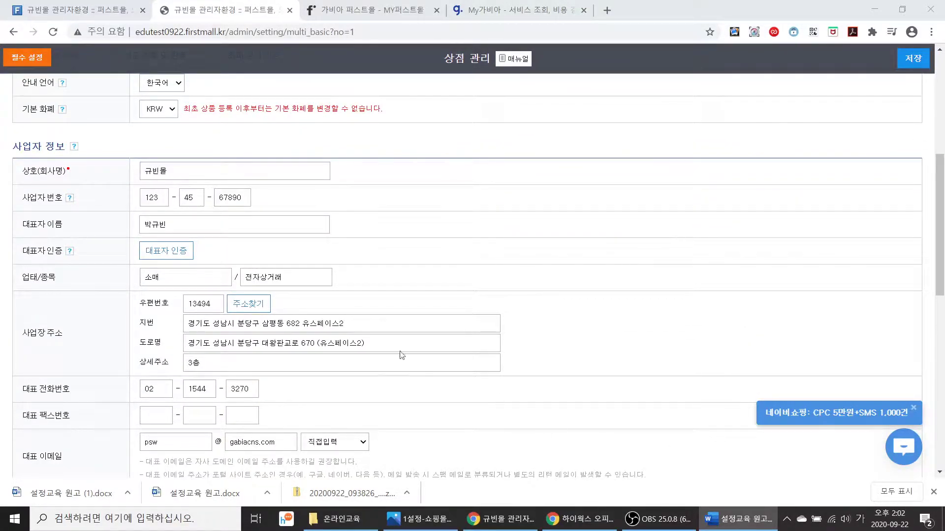
pyautogui.moveTo(14, 143); pyautogui.dragTo(82, 156)
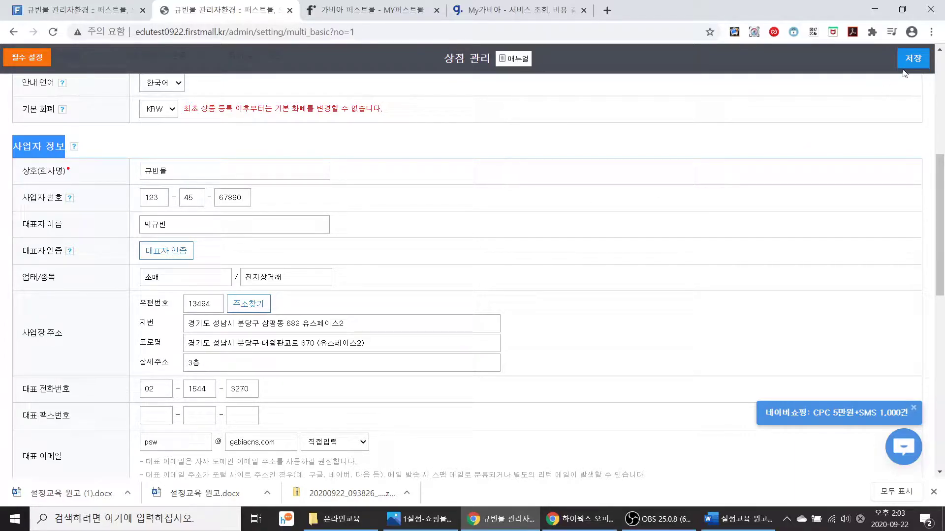
pyautogui.scroll(5, 834, 216)
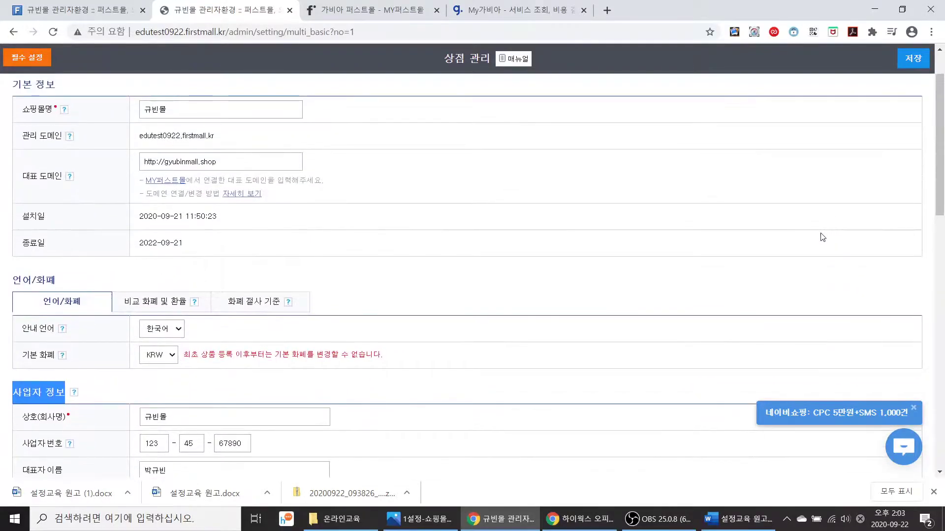
pyautogui.scroll(2, 823, 237)
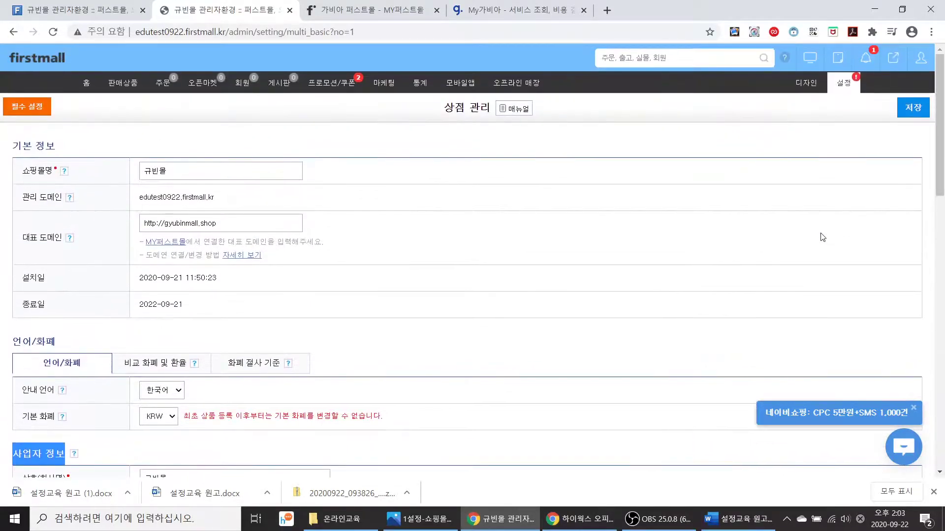
# Open the storefront and hide the editor, grand open sale and one-day SALE popups for today.
pyautogui.click(803, 65)
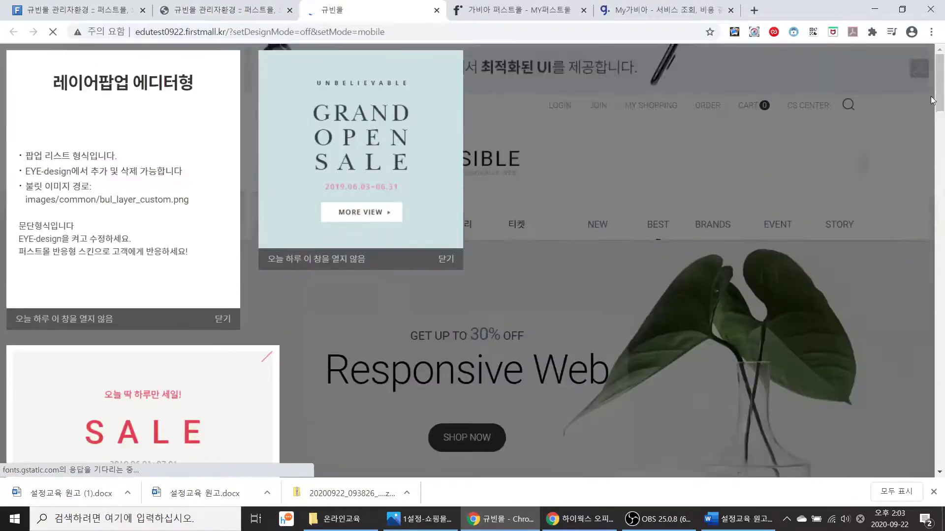
pyautogui.click(104, 319)
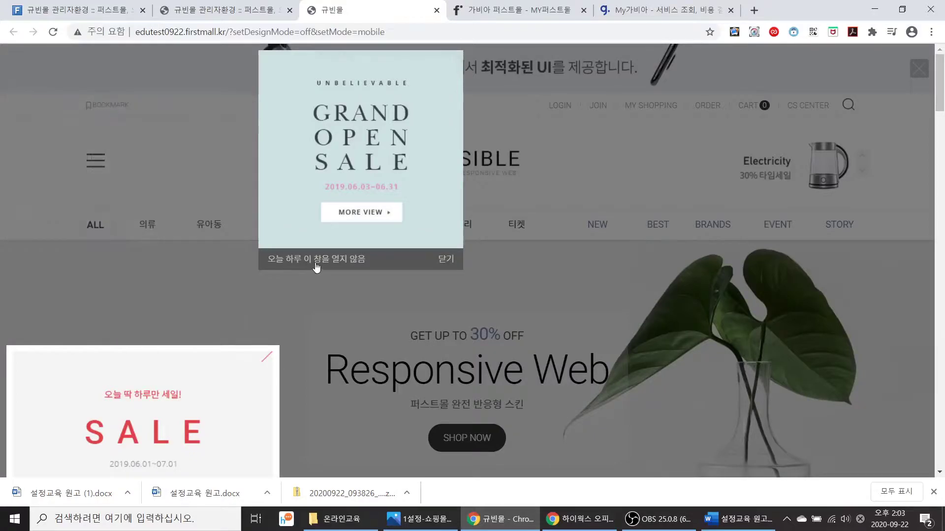
pyautogui.click(316, 266)
pyautogui.scroll(-4, 143, 388)
pyautogui.click(109, 410)
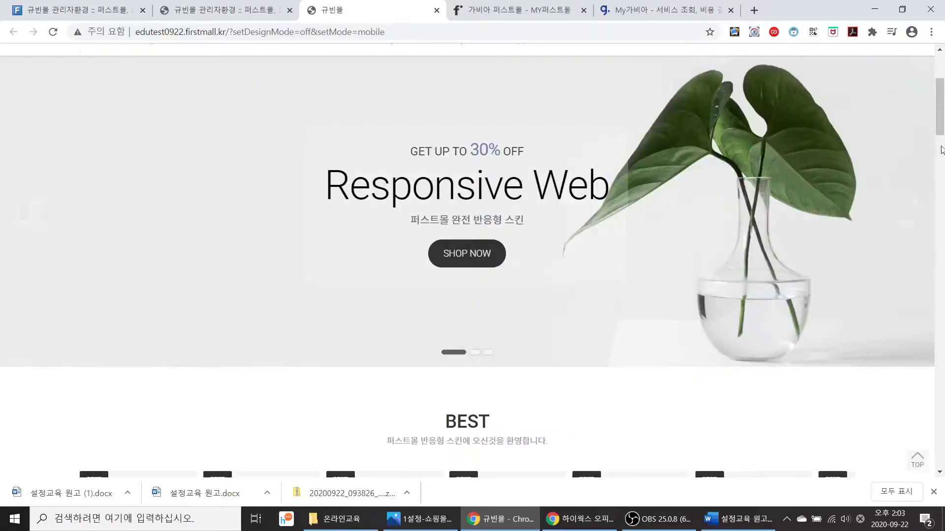
# Check the business details in the storefront footer and close the tab.
pyautogui.scroll(-20, 922, 431)
pyautogui.scroll(-5, 921, 431)
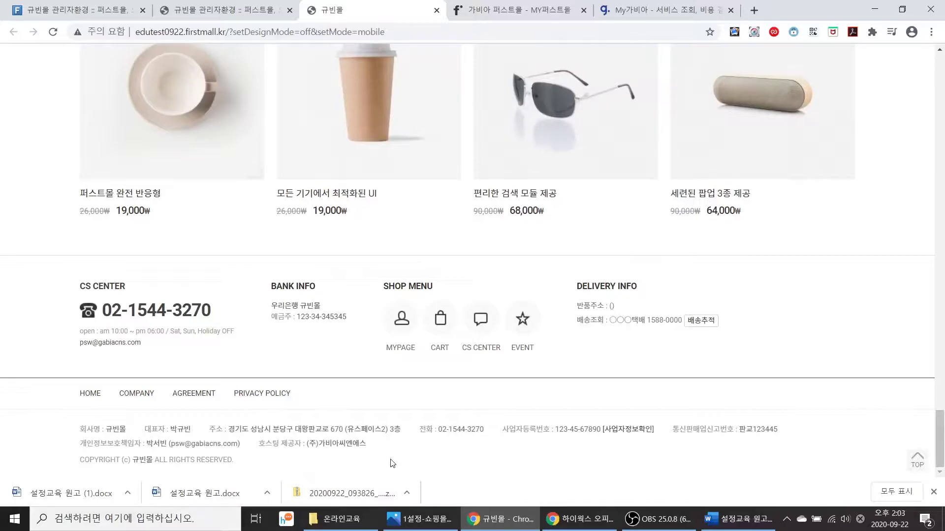
pyautogui.click(436, 10)
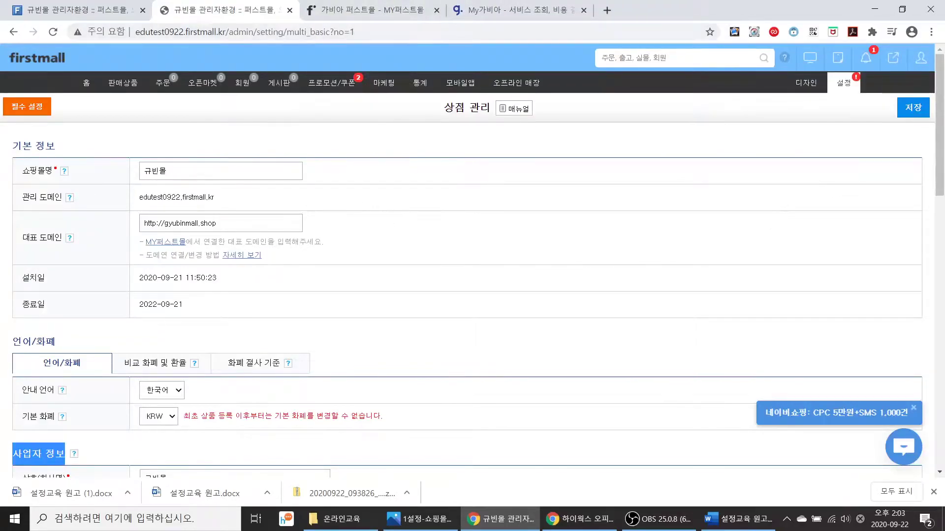
# Go to 설정 > 05. 전자결제 to see the KG 이니시스, KCP and KSNET providers.
pyautogui.moveTo(844, 84)
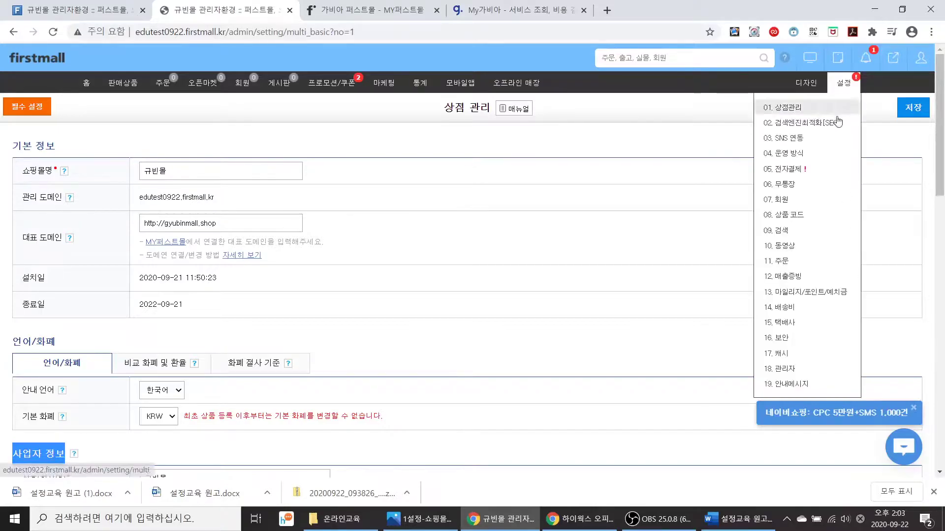
pyautogui.click(826, 170)
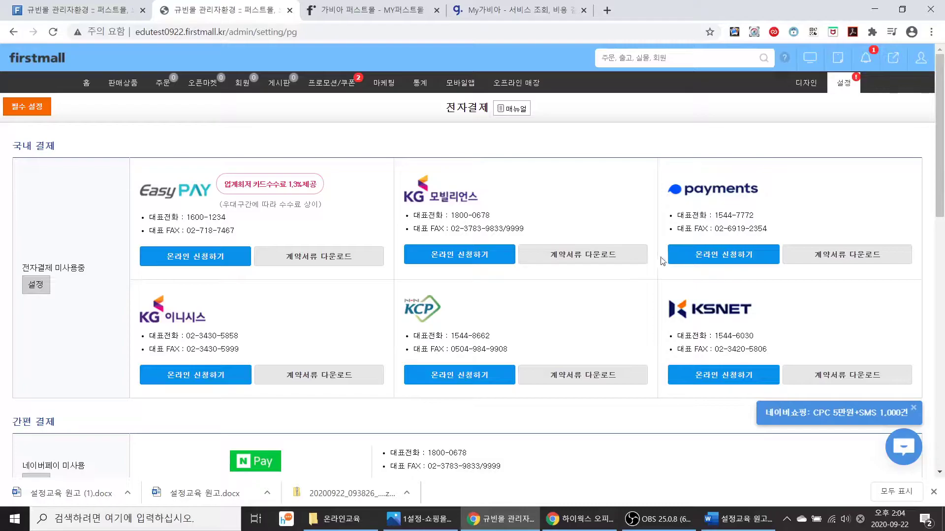
pyautogui.click(412, 522)
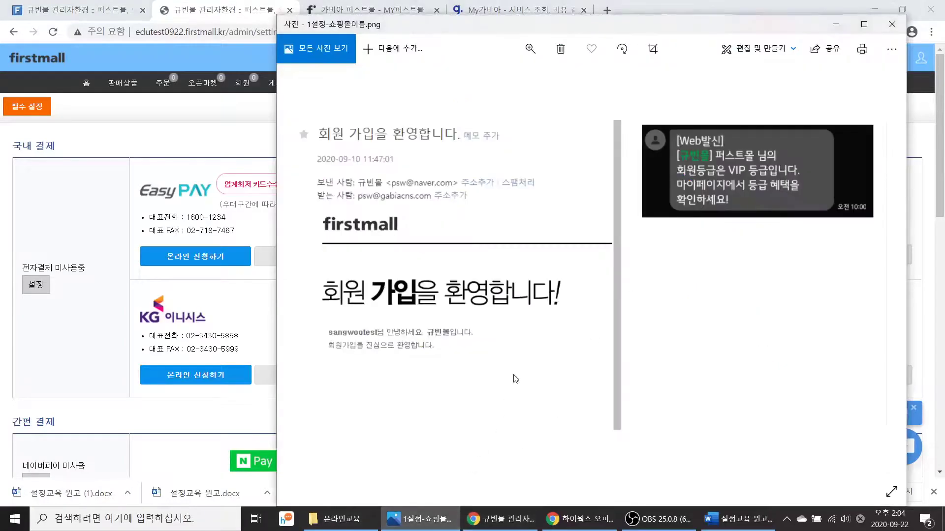
pyautogui.press('Right')
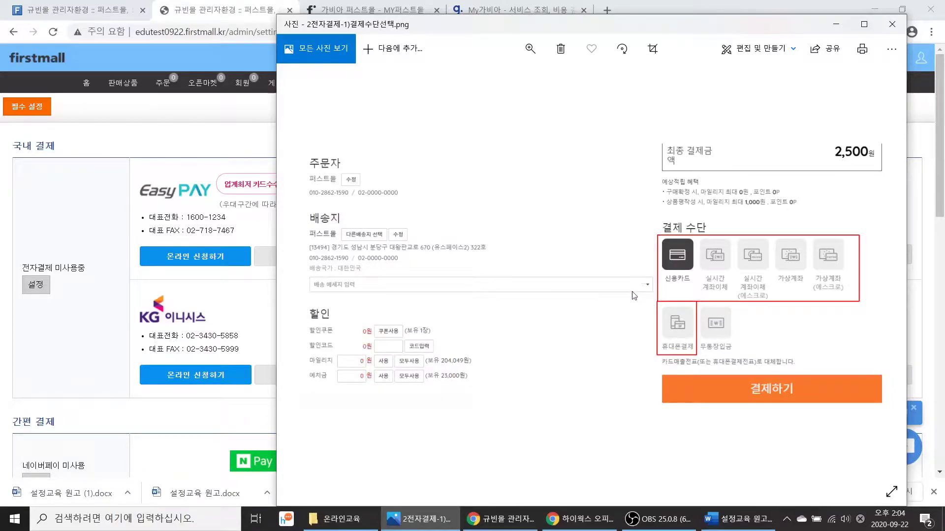
pyautogui.press('Right')
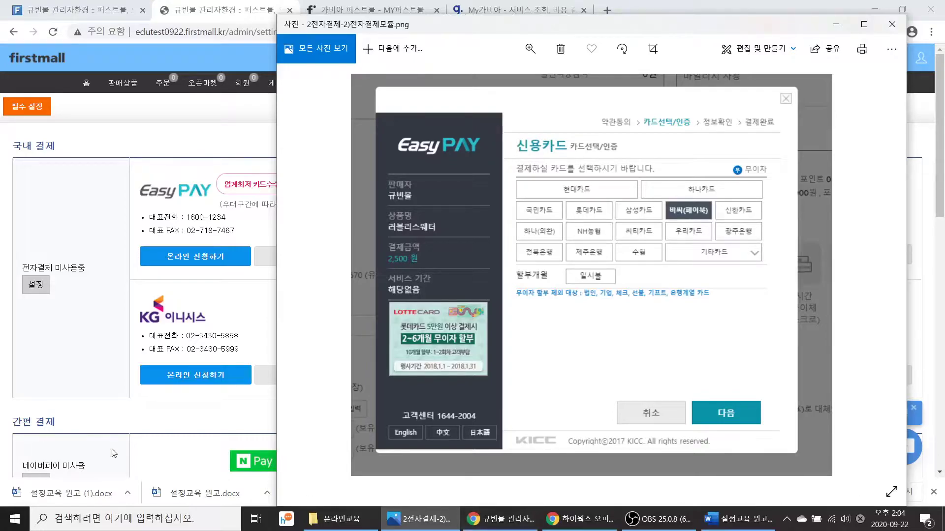
pyautogui.click(150, 151)
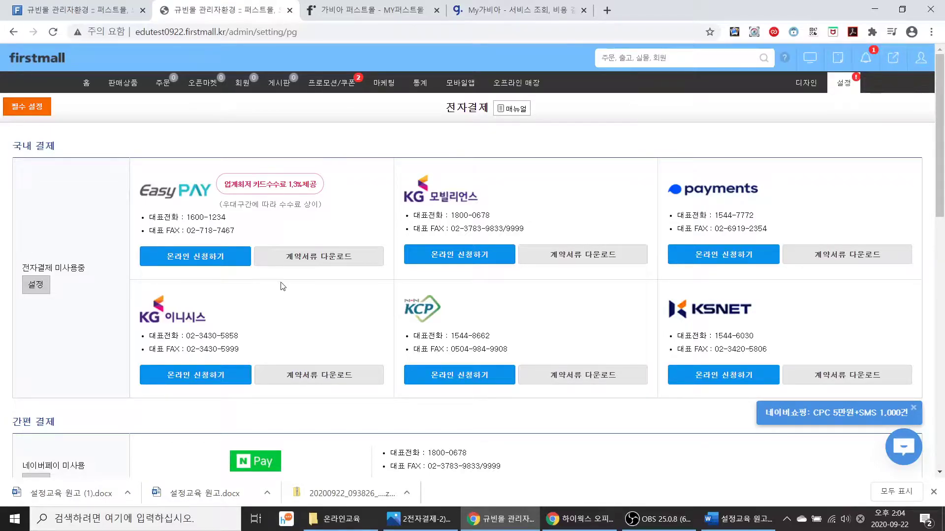
pyautogui.click(201, 261)
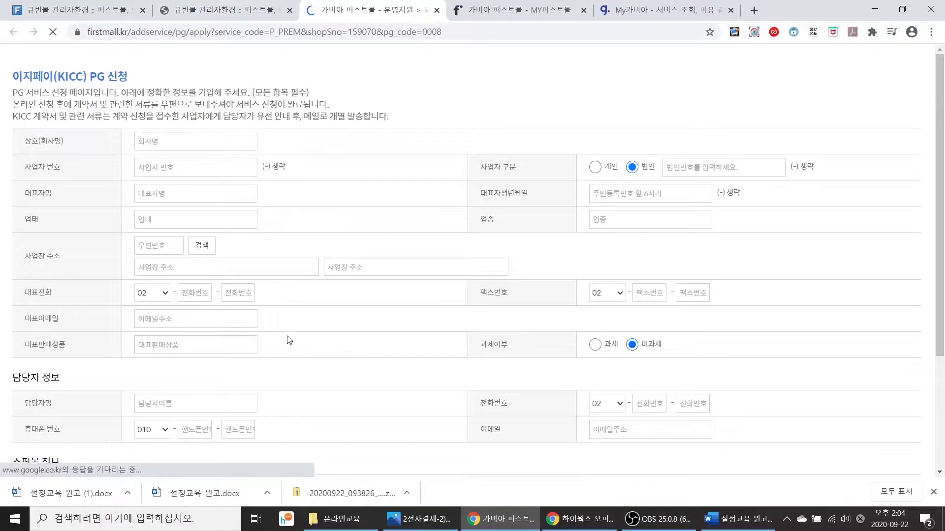
pyautogui.click(437, 10)
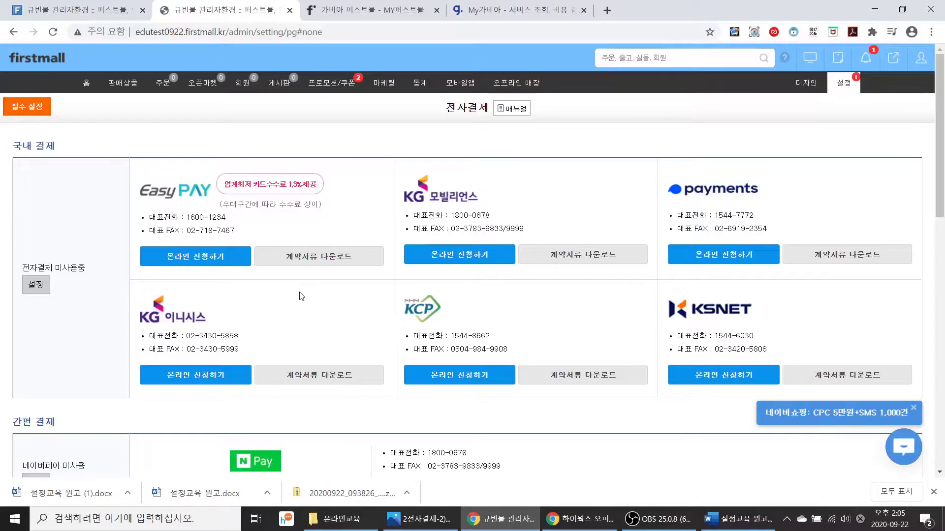
pyautogui.click(418, 517)
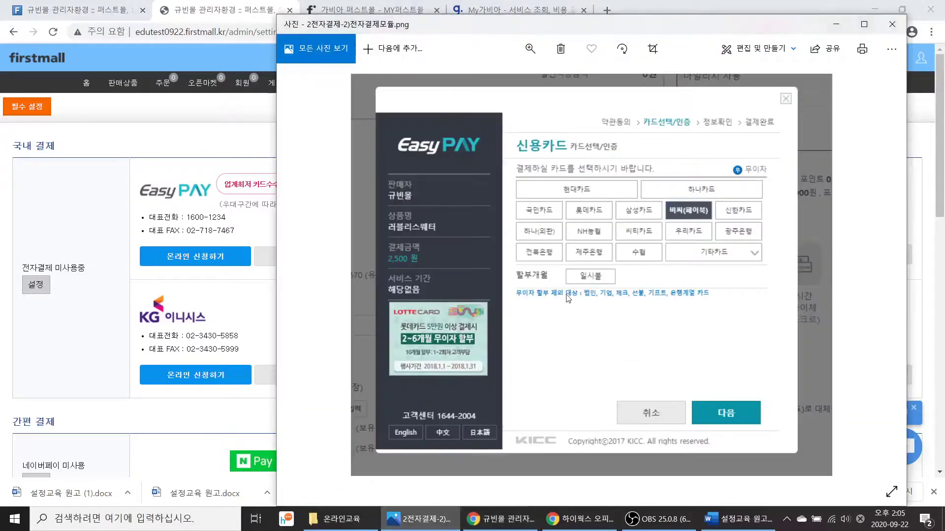
pyautogui.press('Right')
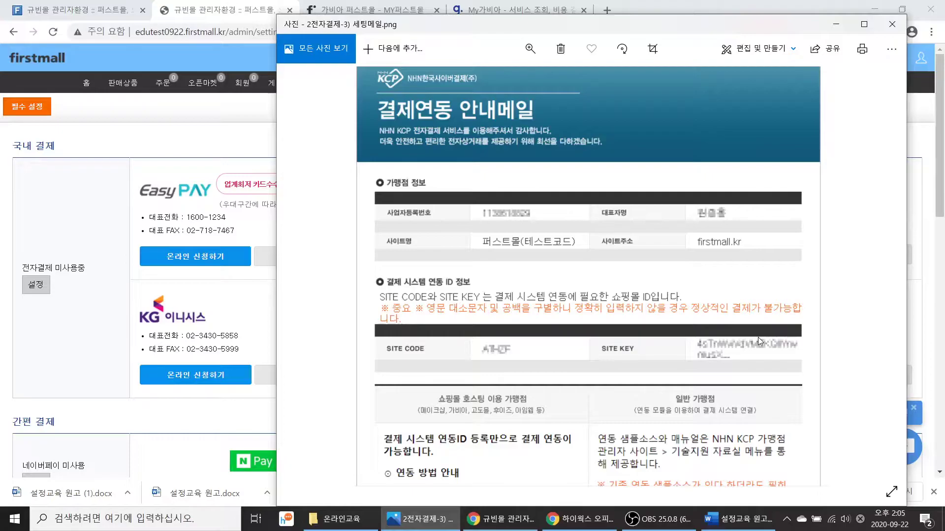
# Open the 전자결제 설정 dialog and select the KCP tab.
pyautogui.click(41, 284)
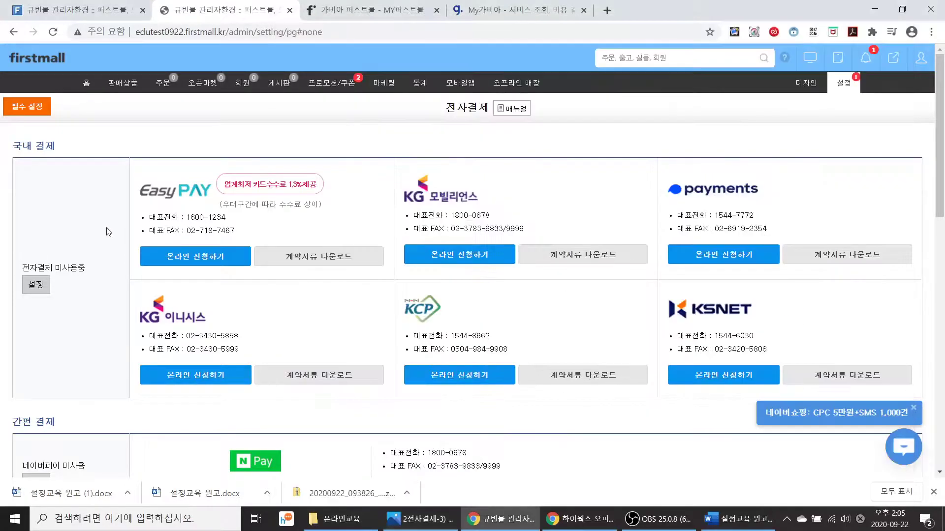
pyautogui.click(42, 286)
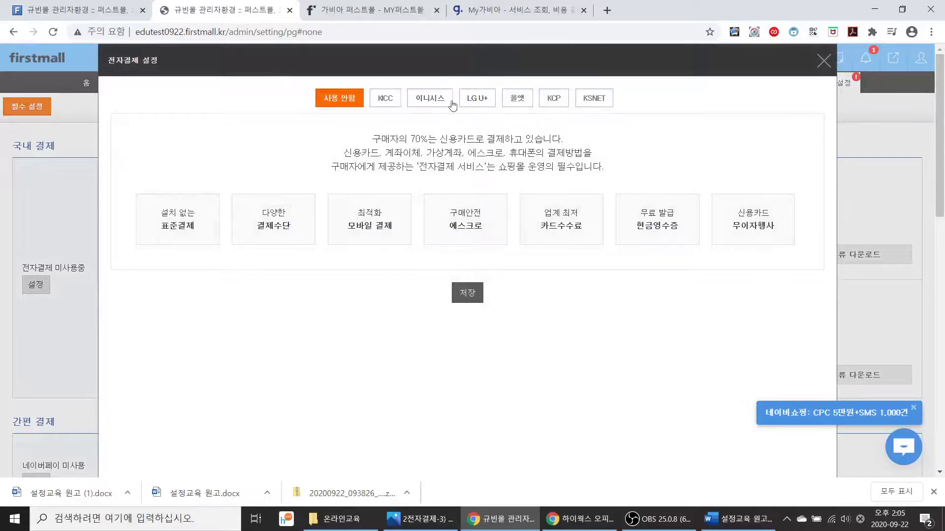
pyautogui.click(549, 98)
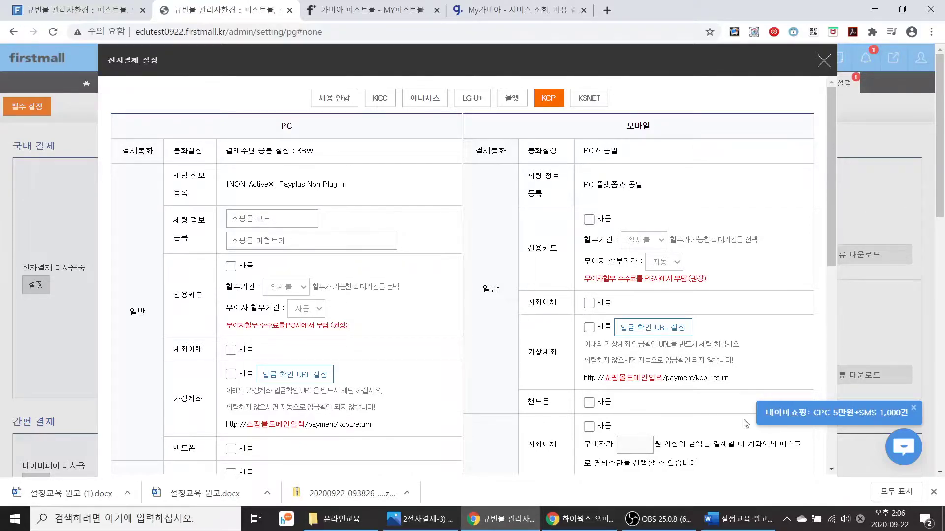
# Enable KCP PC credit card payments with 일시불 installments, plus PC virtual accounts.
pyautogui.click(231, 269)
pyautogui.click(297, 292)
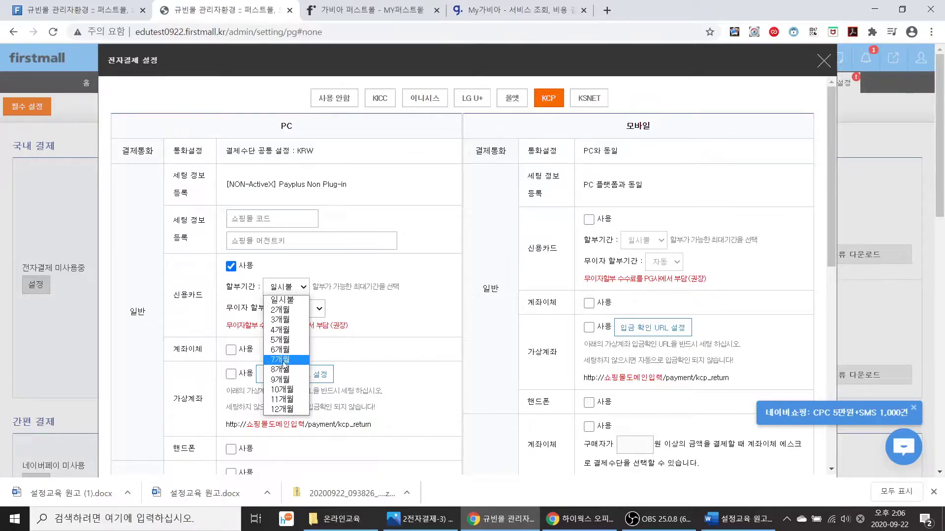
pyautogui.click(369, 319)
pyautogui.scroll(-2, 346, 322)
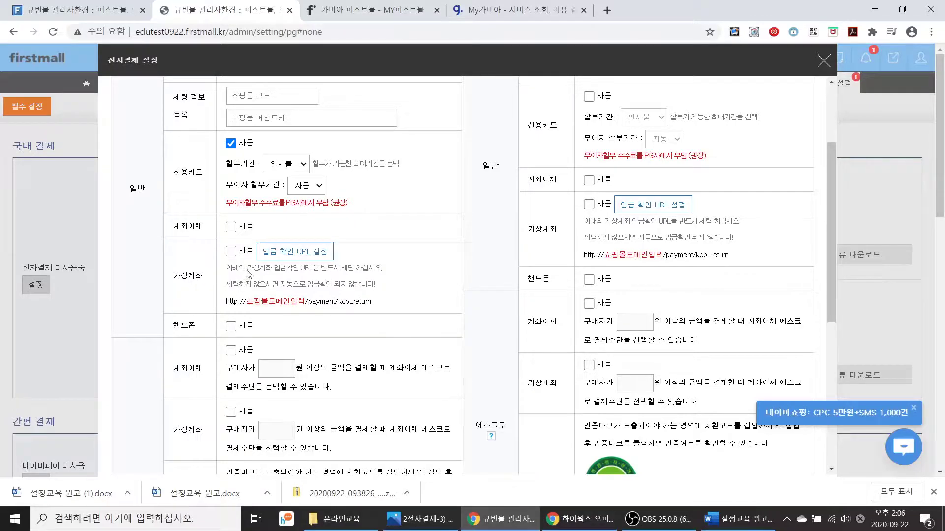
pyautogui.click(234, 253)
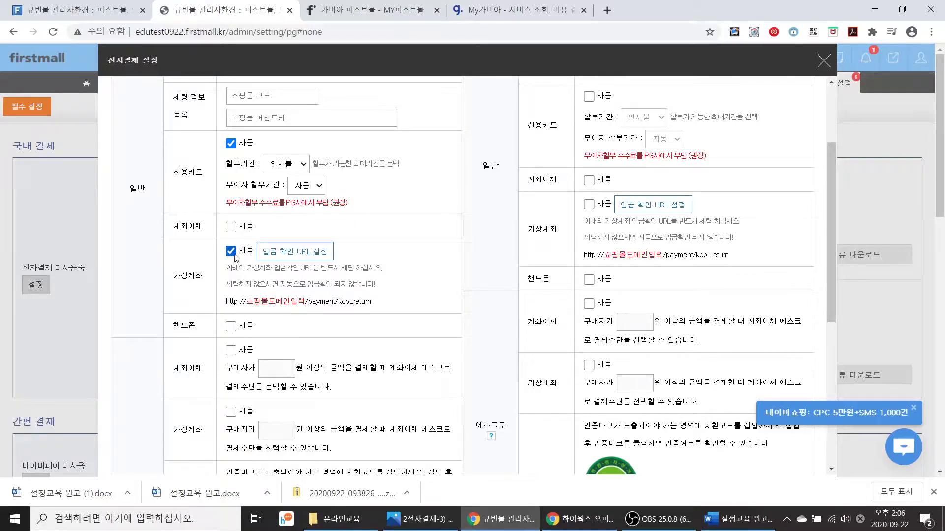
# Read through the KCP 입금확인 URL setup guide, then close it.
pyautogui.click(298, 256)
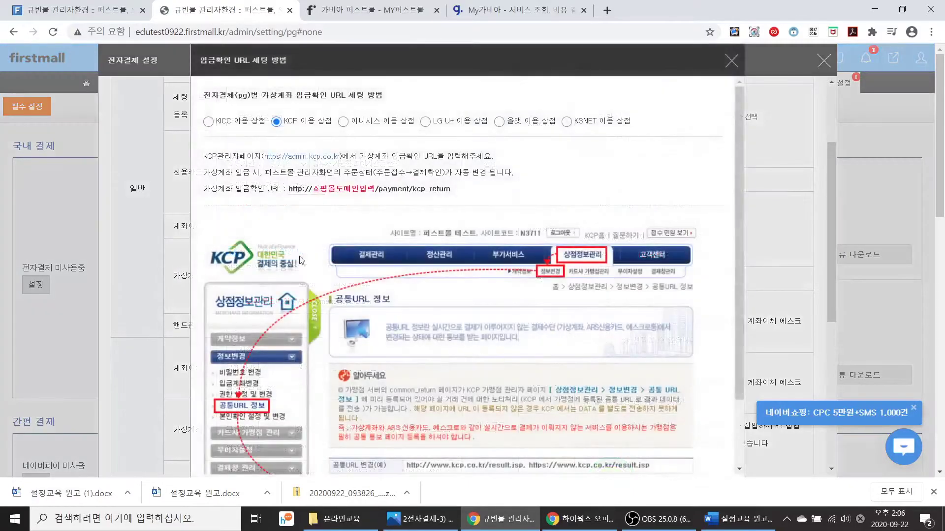
pyautogui.scroll(-2, 424, 283)
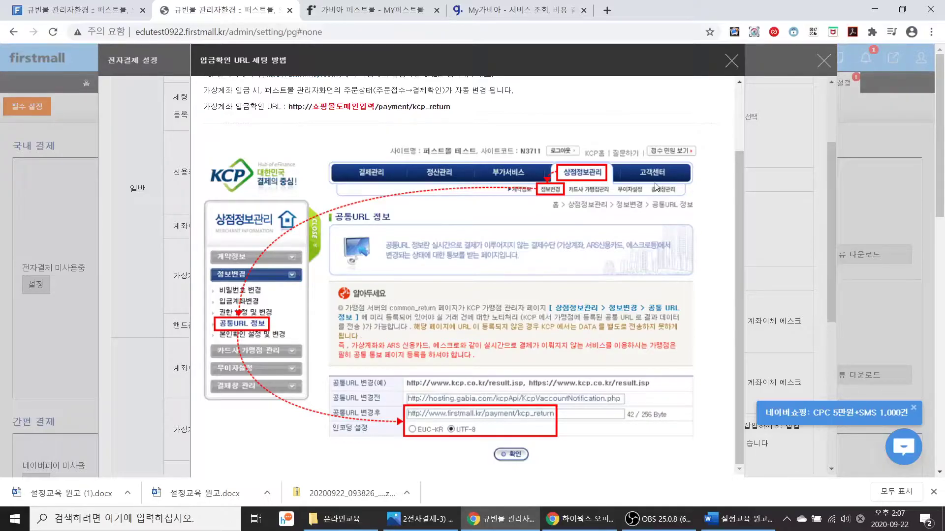
pyautogui.click(731, 61)
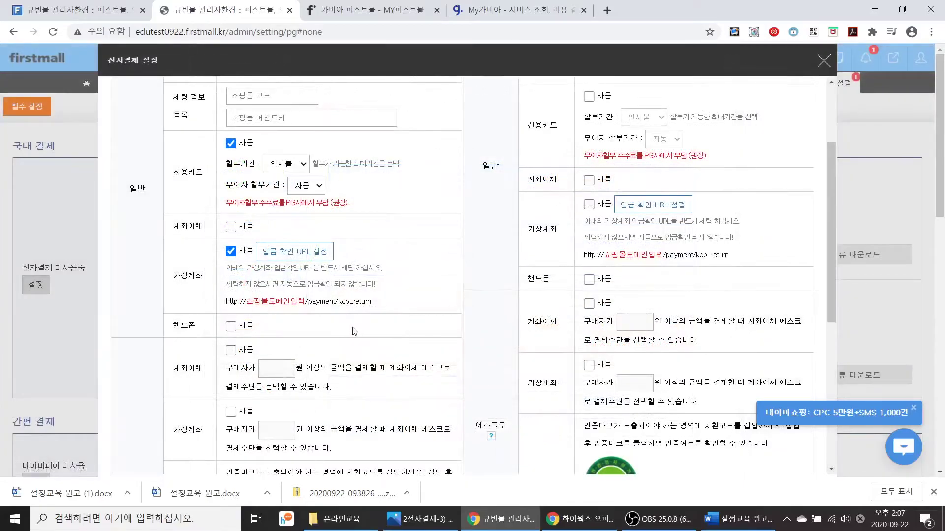
# Turn on KCP PC escrow (에스크로) for 계좌이체 account transfers.
pyautogui.scroll(-4, 352, 331)
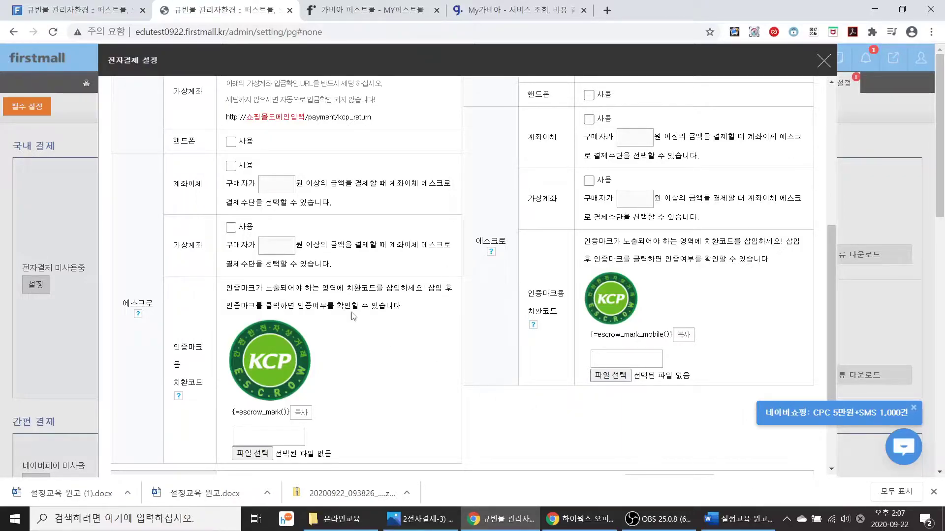
pyautogui.click(232, 167)
pyautogui.click(414, 523)
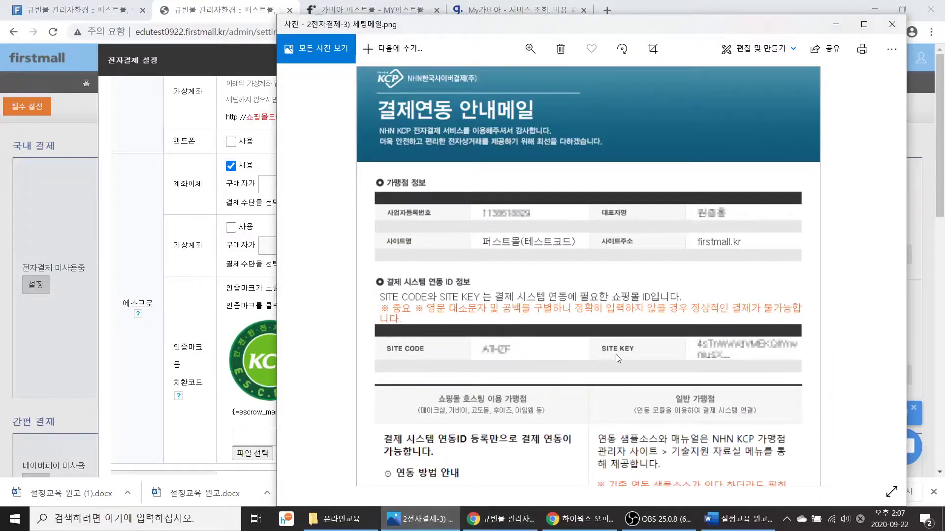
pyautogui.press('Right')
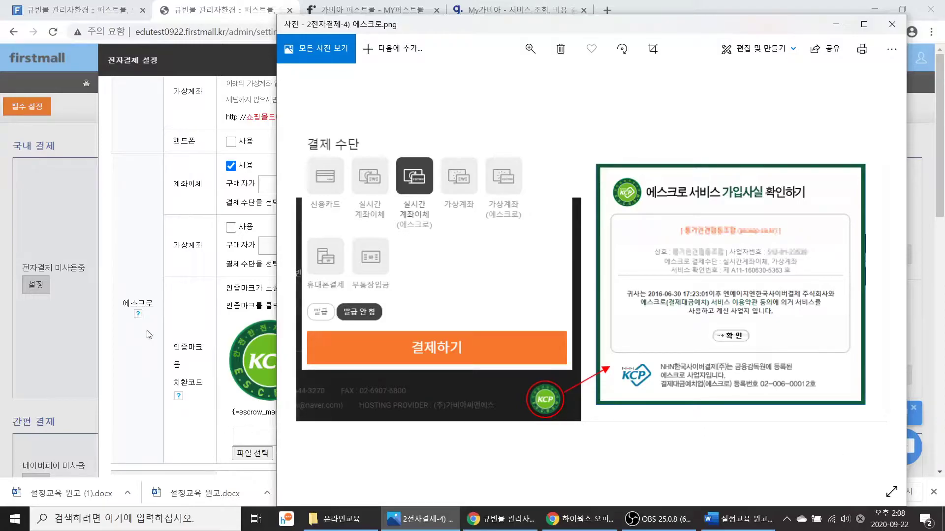
pyautogui.click(161, 286)
pyautogui.scroll(-3, 512, 344)
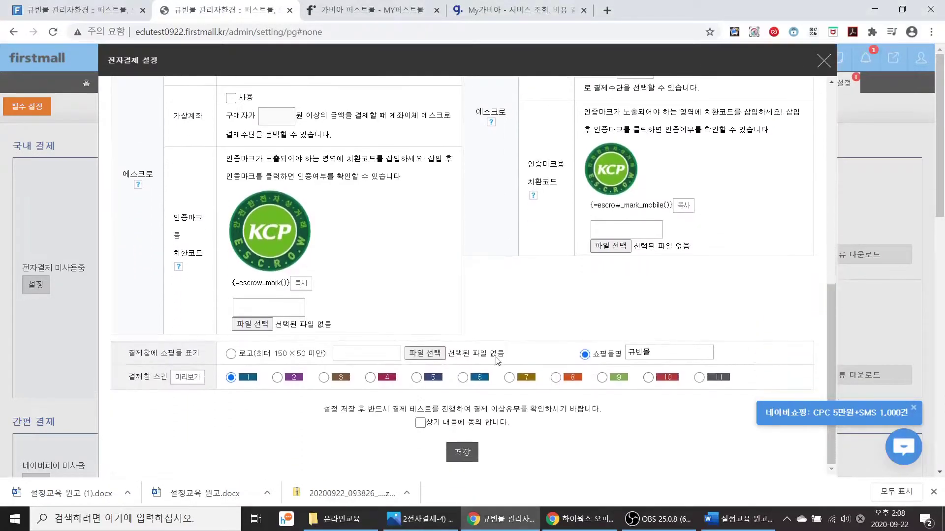
# Agree to run a payment test after saving, close the 전자결제 settings, and review the payment providers.
pyautogui.click(420, 423)
pyautogui.click(822, 61)
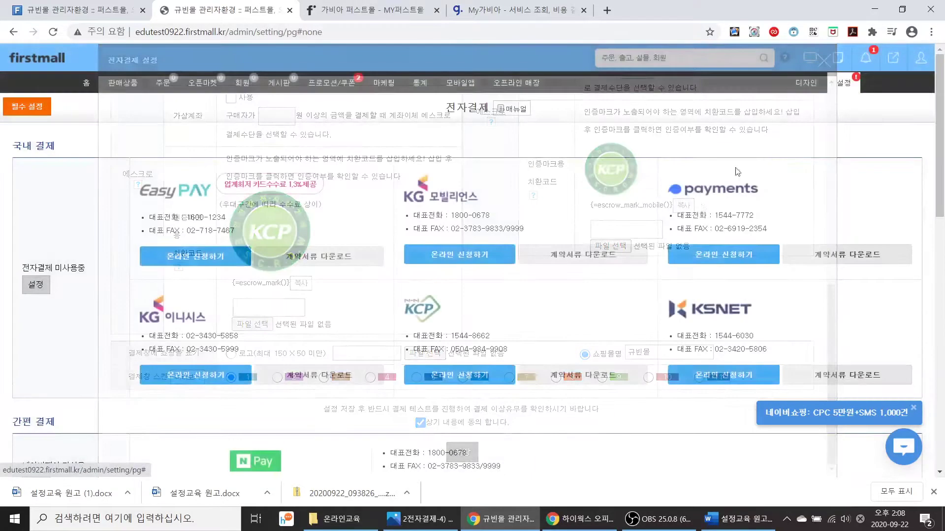
pyautogui.scroll(-5, 345, 306)
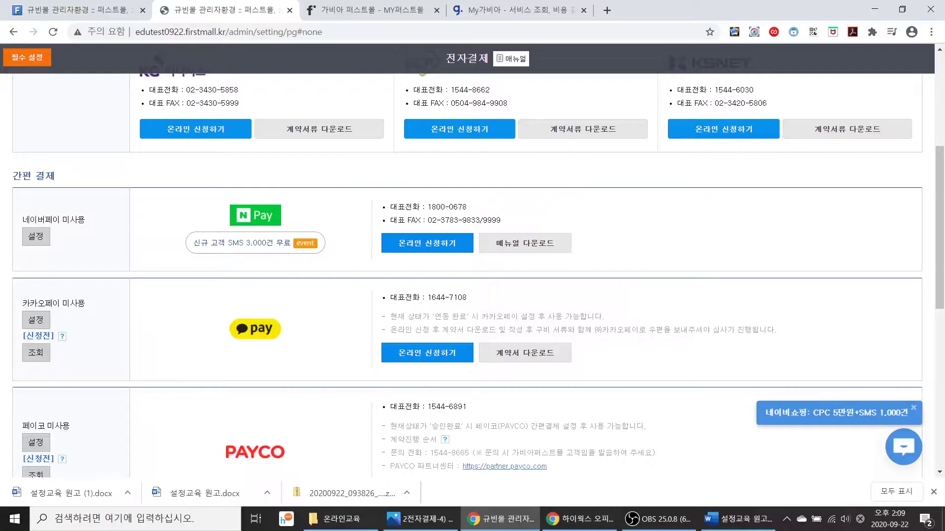
pyautogui.scroll(5, 778, 315)
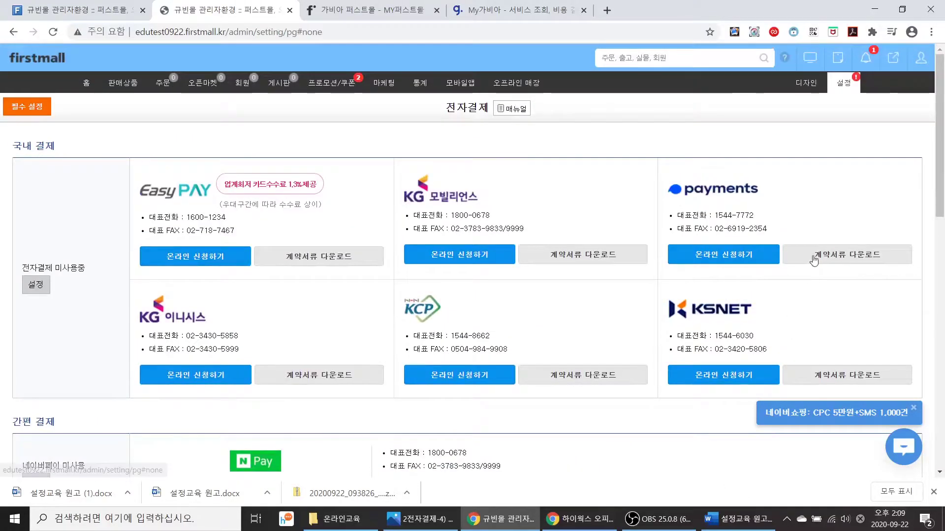
pyautogui.moveTo(844, 83)
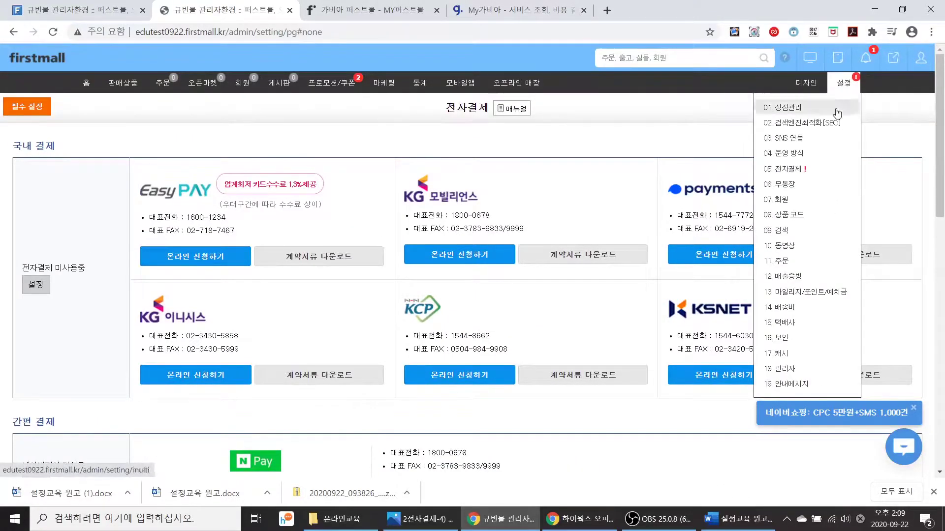
pyautogui.click(817, 192)
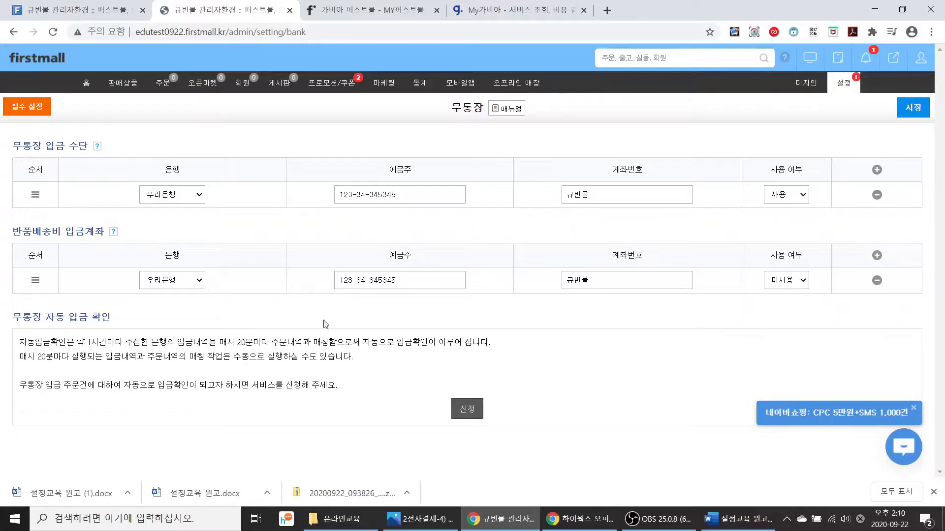
# Review the 무통장 자동 입금 확인 service plans, close them, and bring up the escrow reference screenshot.
pyautogui.click(467, 408)
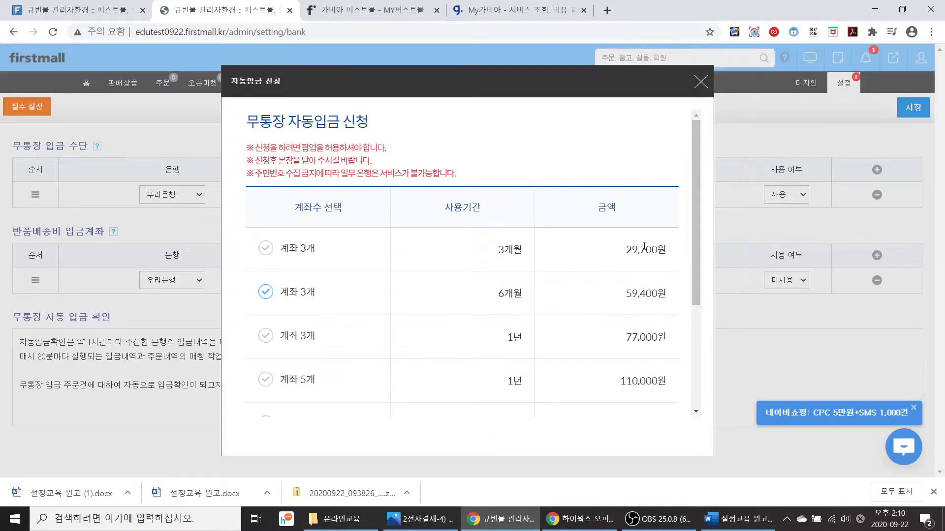
pyautogui.click(701, 81)
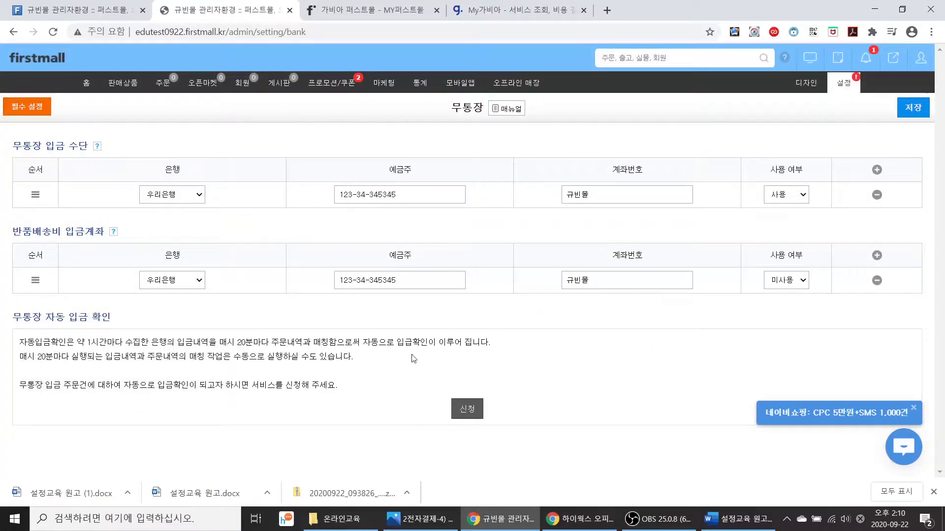
pyautogui.click(422, 521)
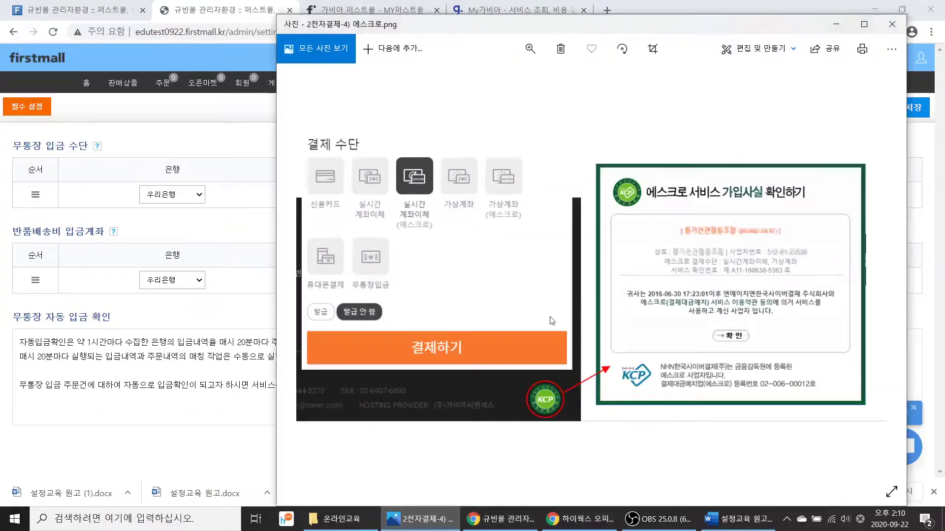
# Advance two images in Photos to the 3무통장-결제수단선택.png sample.
pyautogui.press('Right')
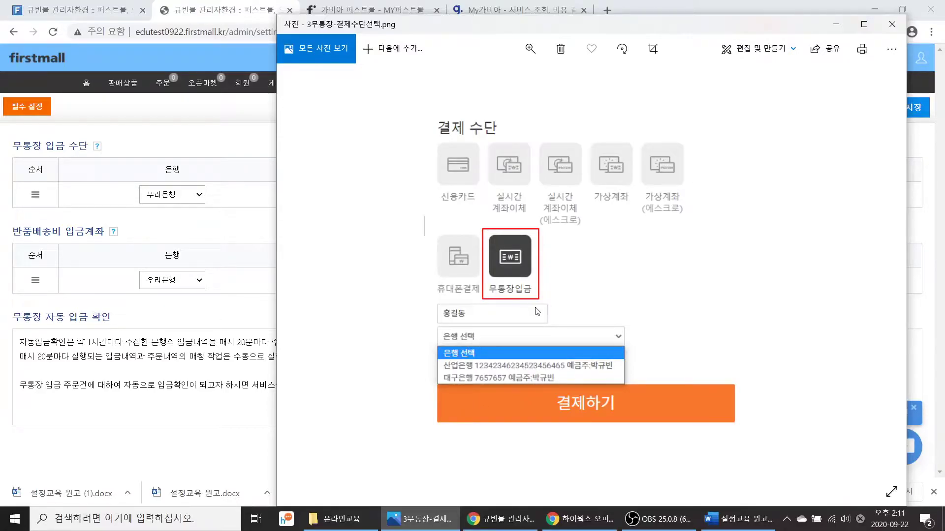
pyautogui.press('Right')
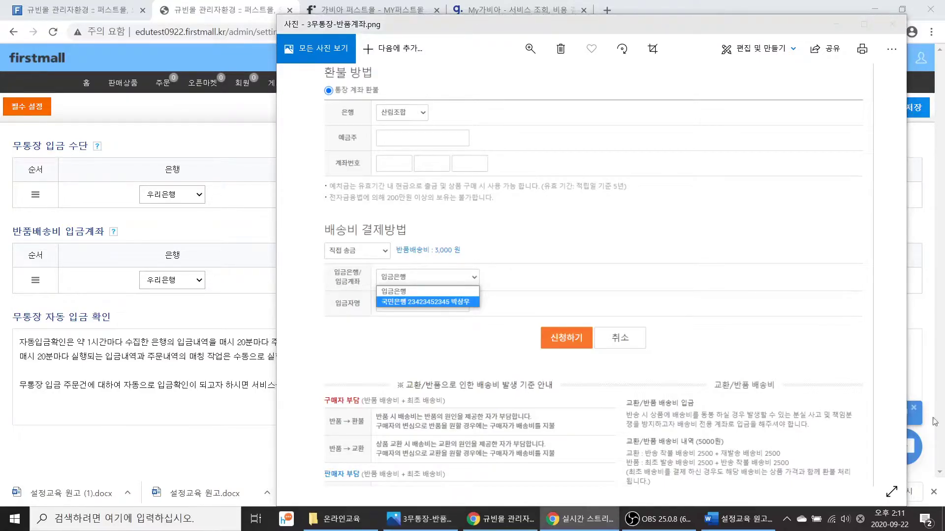
# Bring the 무통장 settings page back to the front and drop down the 설정 menu.
pyautogui.click(222, 147)
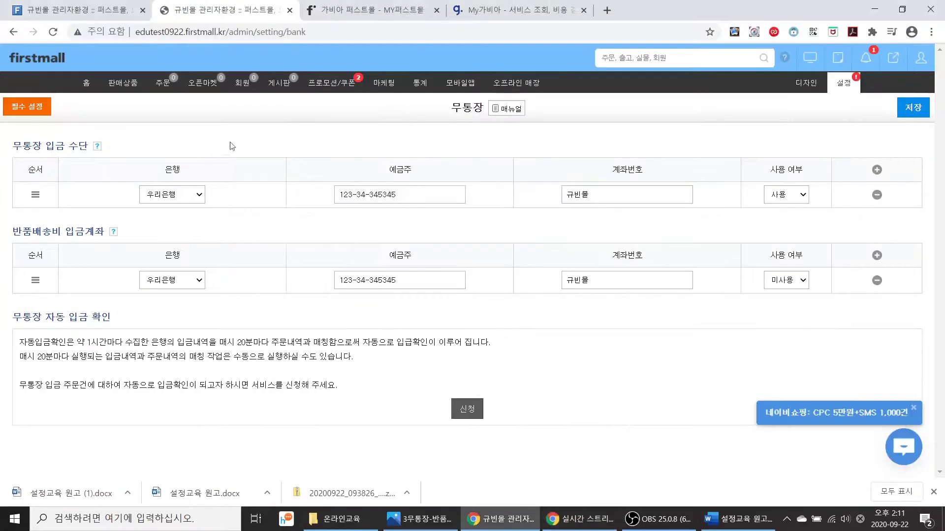
pyautogui.moveTo(846, 88)
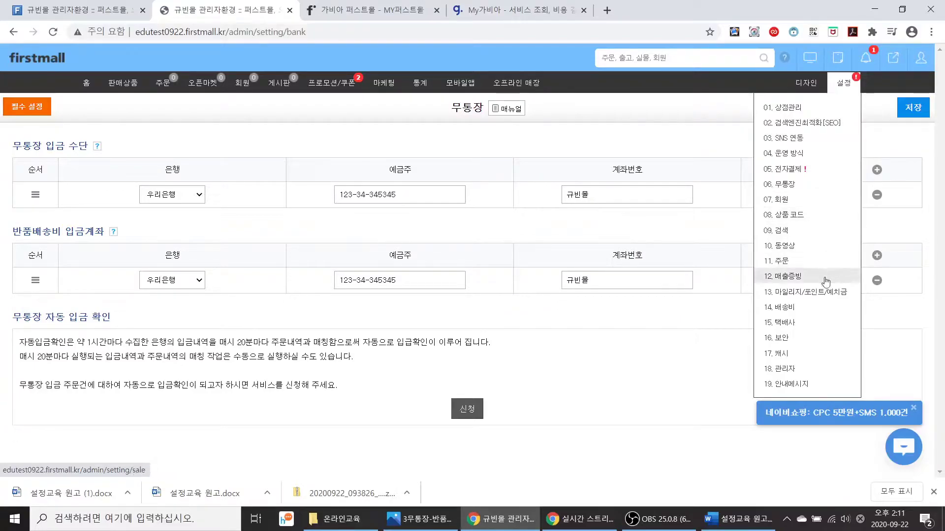
# Go to 14. 배송비 settings and dismiss the Naver Shopping promotion popup.
pyautogui.click(824, 310)
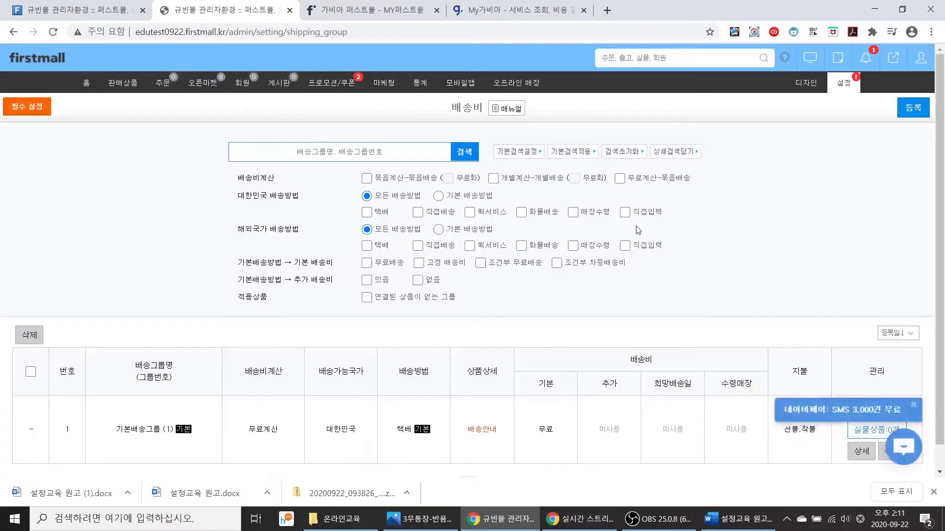
pyautogui.hotkey('alt', 'Tab')
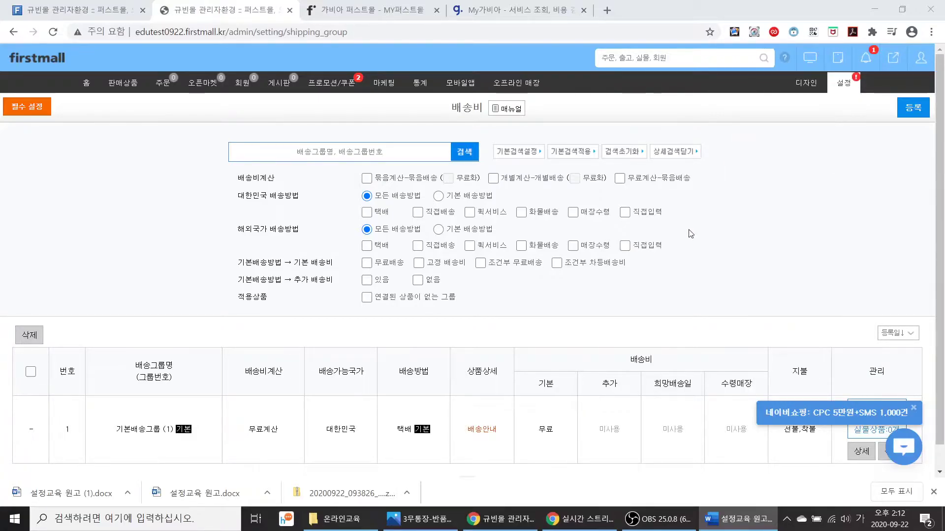
pyautogui.click(911, 409)
pyautogui.scroll(-1, 876, 404)
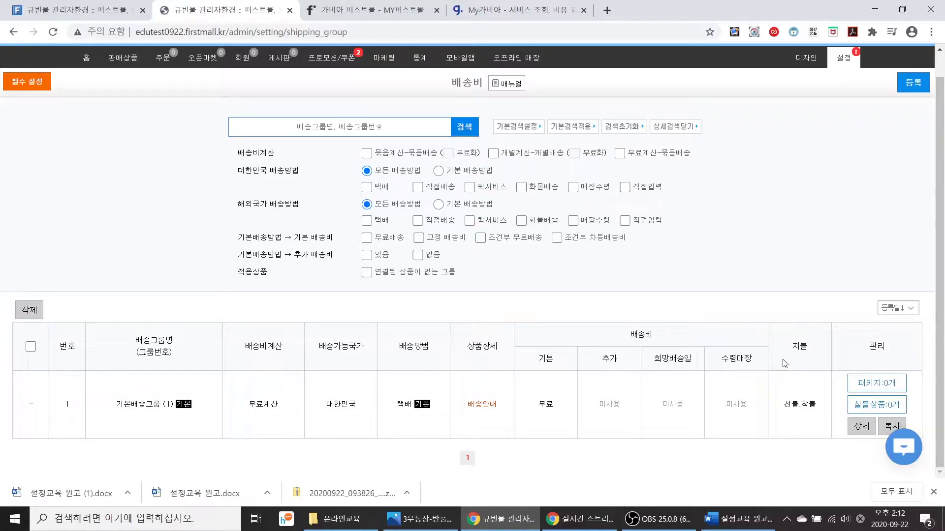
# Open 기본배송그룹 for editing and rename it '5만원 미만인 경우 배송비 2500원'.
pyautogui.click(859, 430)
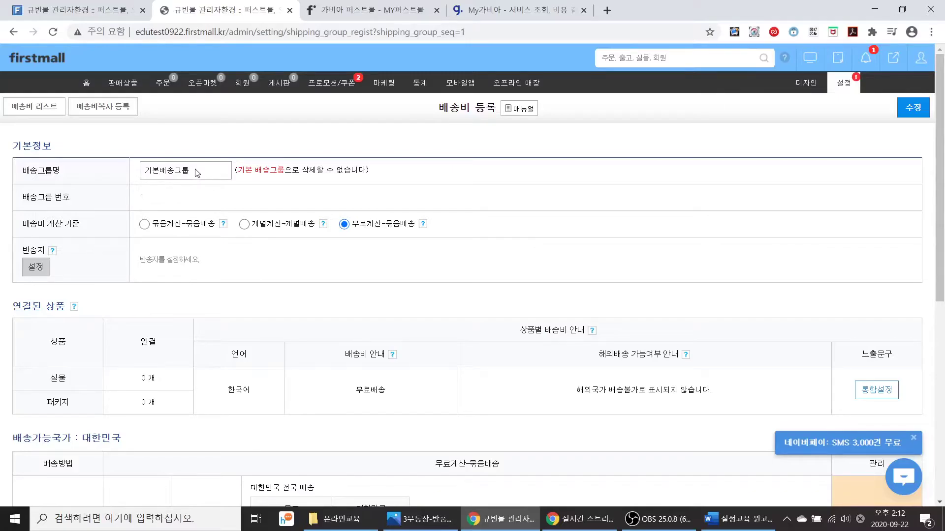
pyautogui.moveTo(196, 172); pyautogui.dragTo(141, 172)
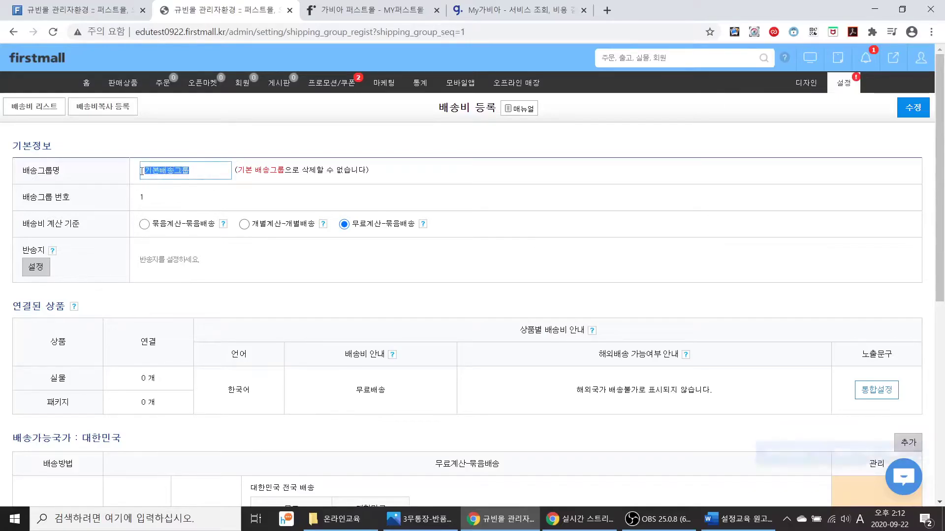
pyautogui.click(175, 200)
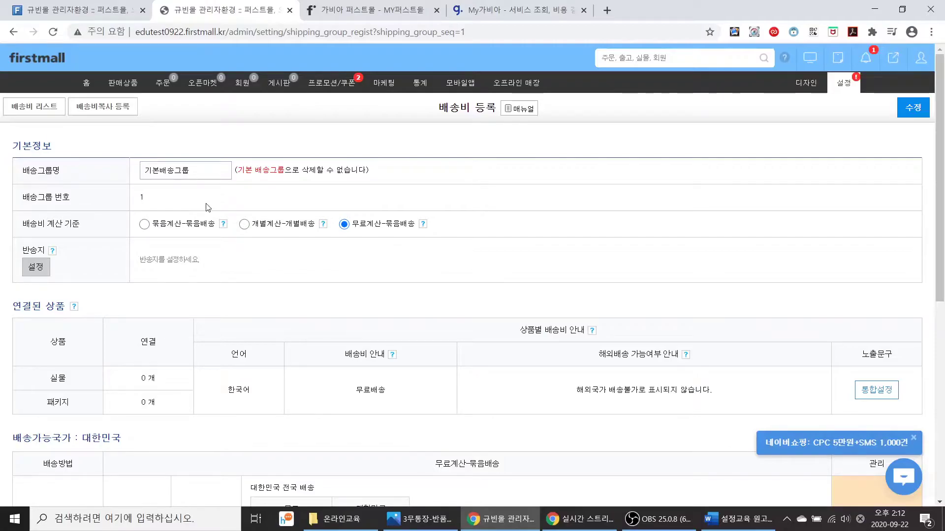
pyautogui.doubleClick(188, 172)
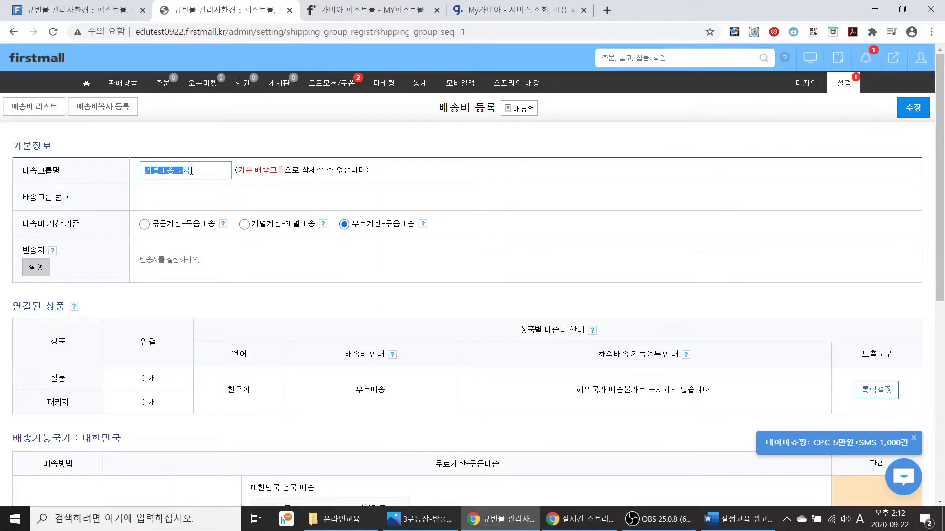
pyautogui.write('5ak')
pyautogui.press('Hangul')
pyautogui.write('만원 미만인 경ㅇ')
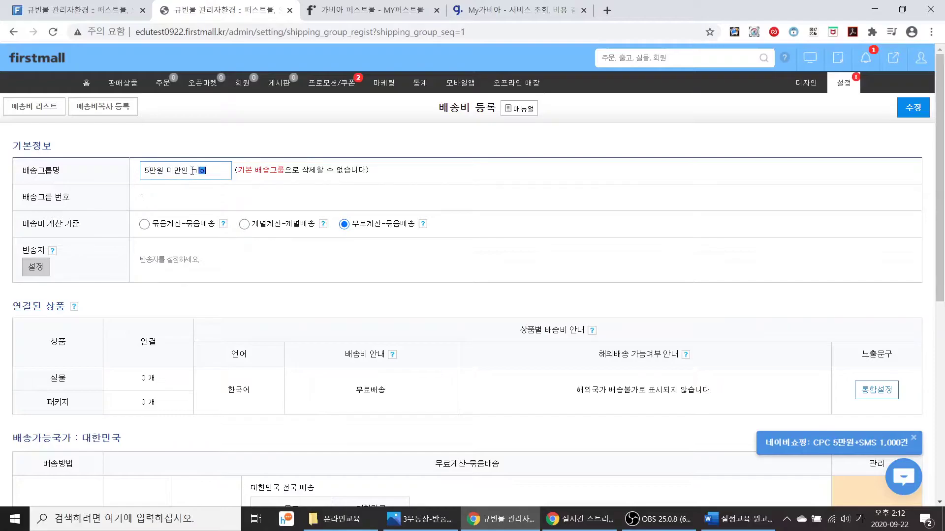
pyautogui.write('경우 배송비 2500원')
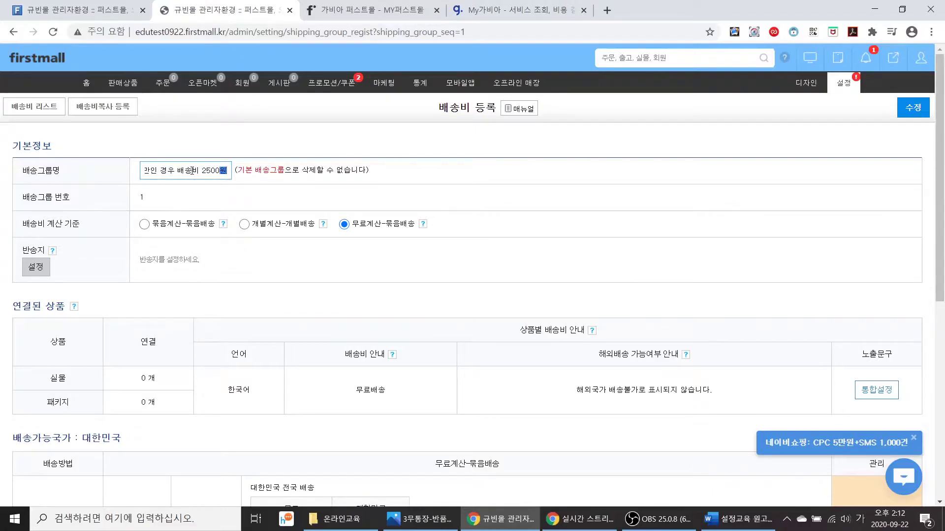
# Choose 묶음계산-묶음배송 as the fee calculation basis after briefly trying individual calculation.
pyautogui.click(145, 228)
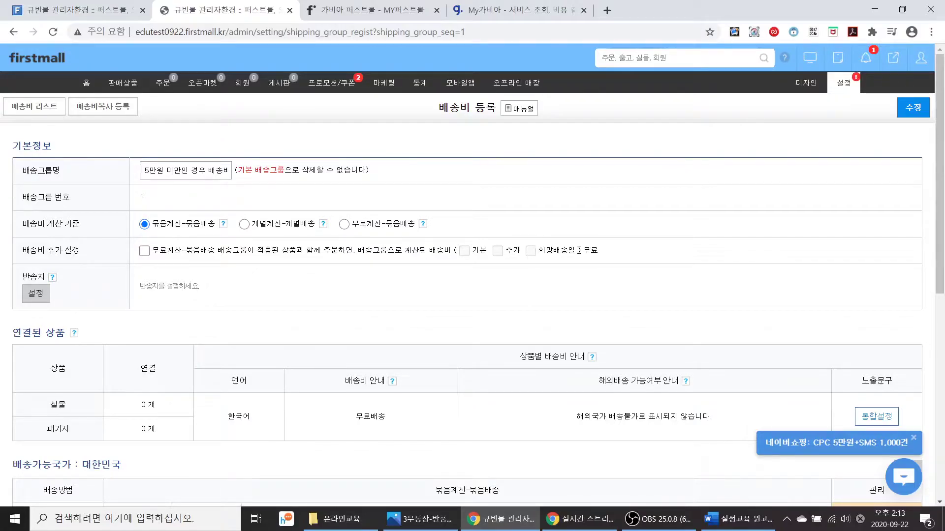
pyautogui.click(248, 226)
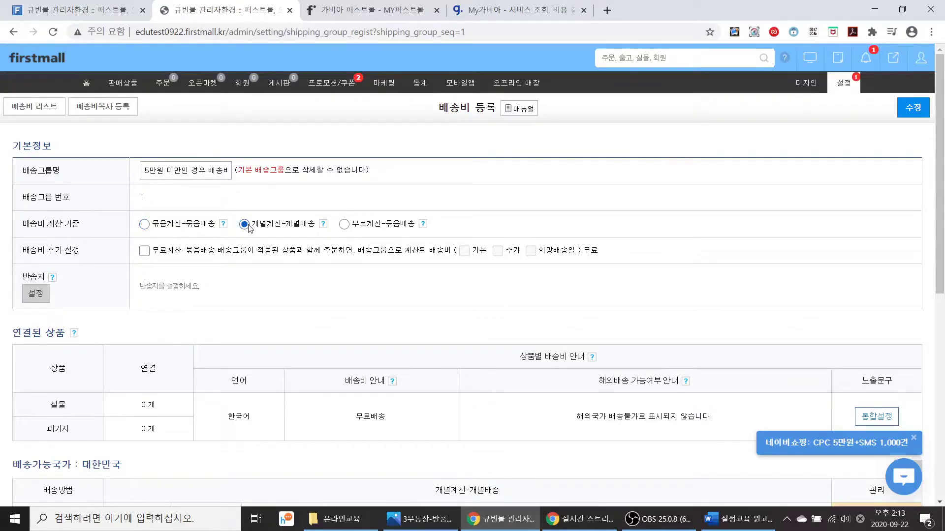
pyautogui.click(144, 225)
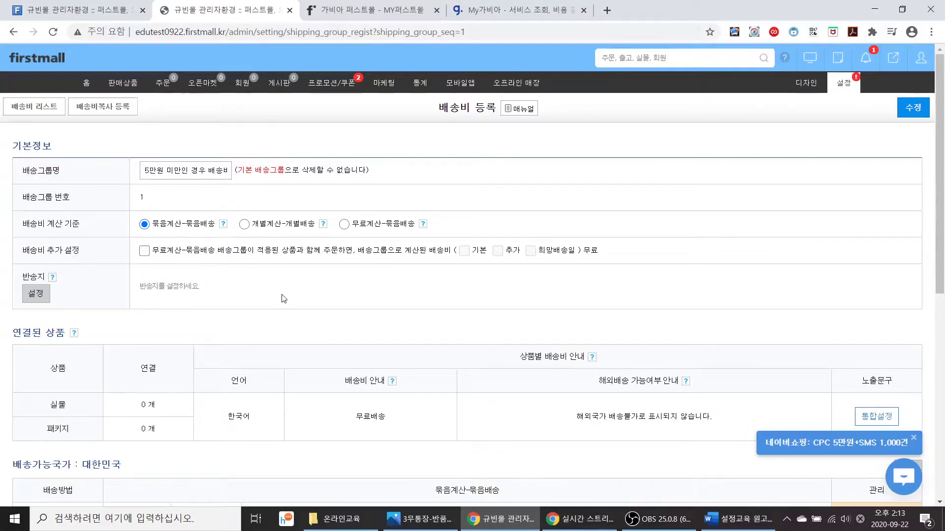
pyautogui.scroll(-1, 284, 299)
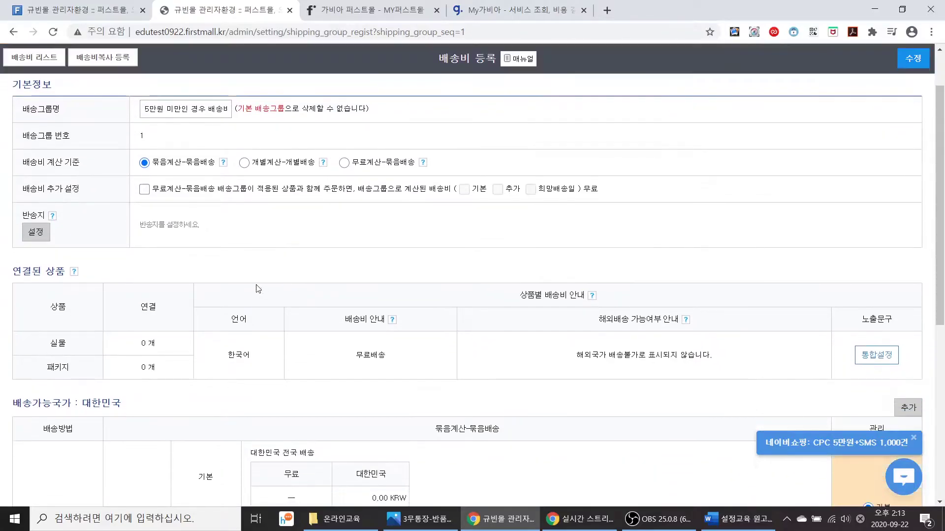
# Open the return-address 장소리스트 and its 오프라인 매장>매장 리스트 link in a new tab.
pyautogui.click(43, 232)
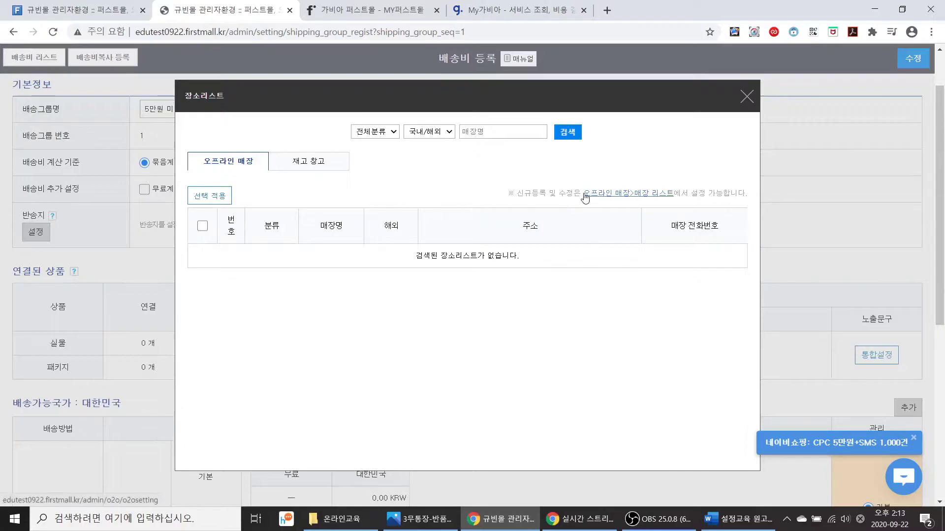
pyautogui.moveTo(582, 193); pyautogui.dragTo(665, 201)
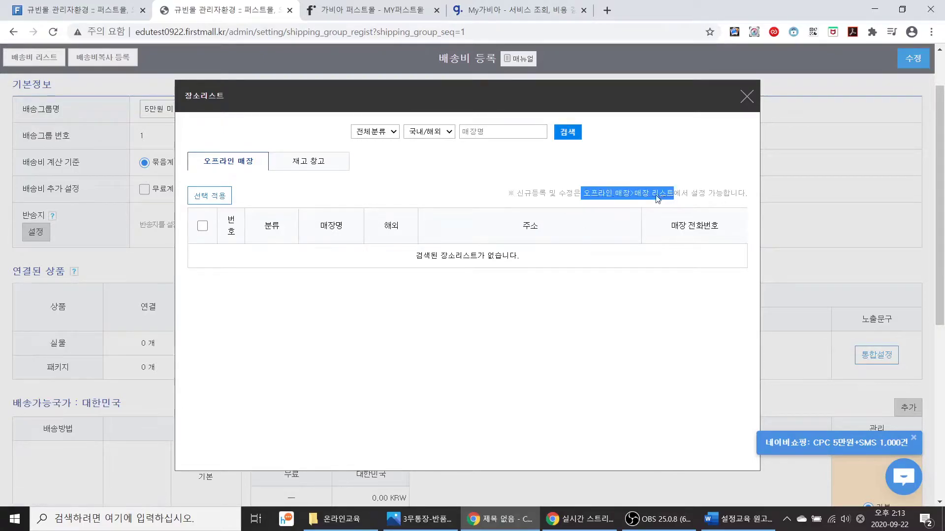
pyautogui.click(660, 198)
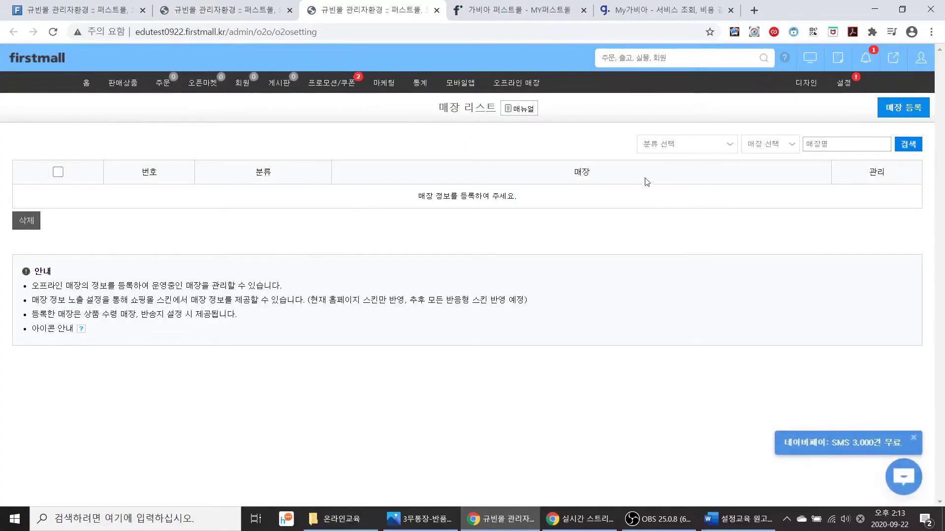
# Start a new store entry with category 반송지 and store name 기본반송지.
pyautogui.click(895, 112)
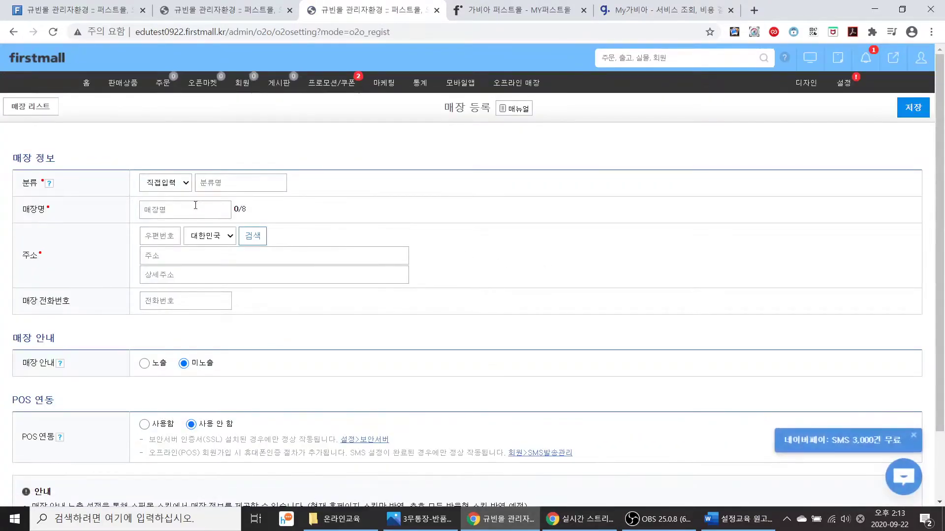
pyautogui.click(185, 183)
pyautogui.click(224, 185)
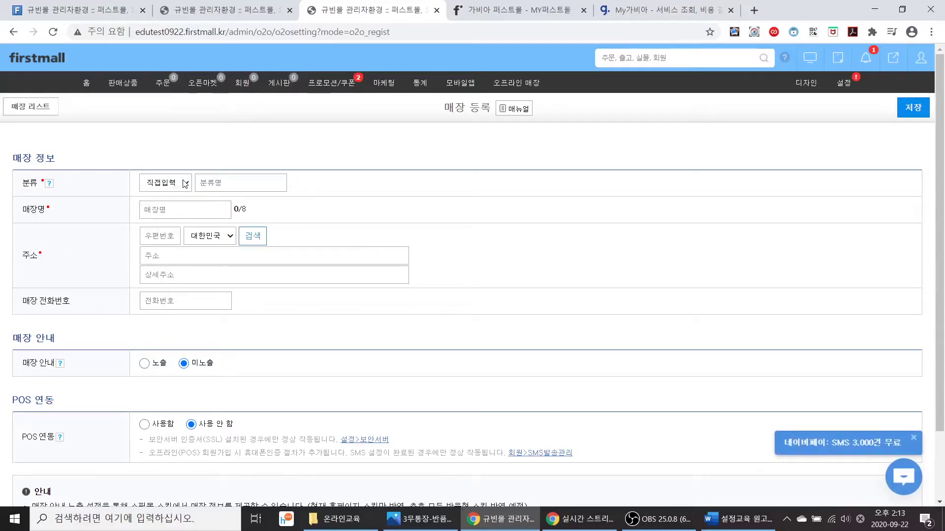
pyautogui.click(223, 185)
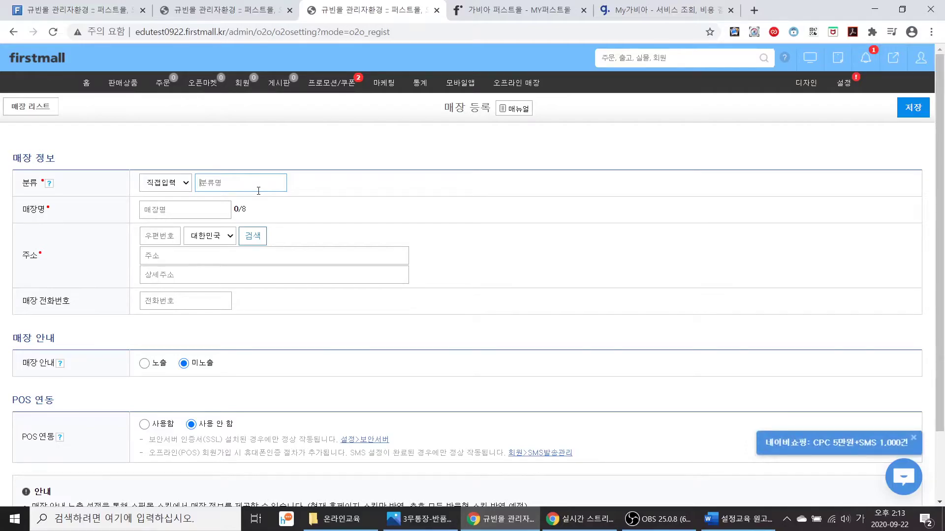
pyautogui.write('반품재')
pyautogui.click(195, 209)
pyautogui.write('기본반소')
pyautogui.write('지')
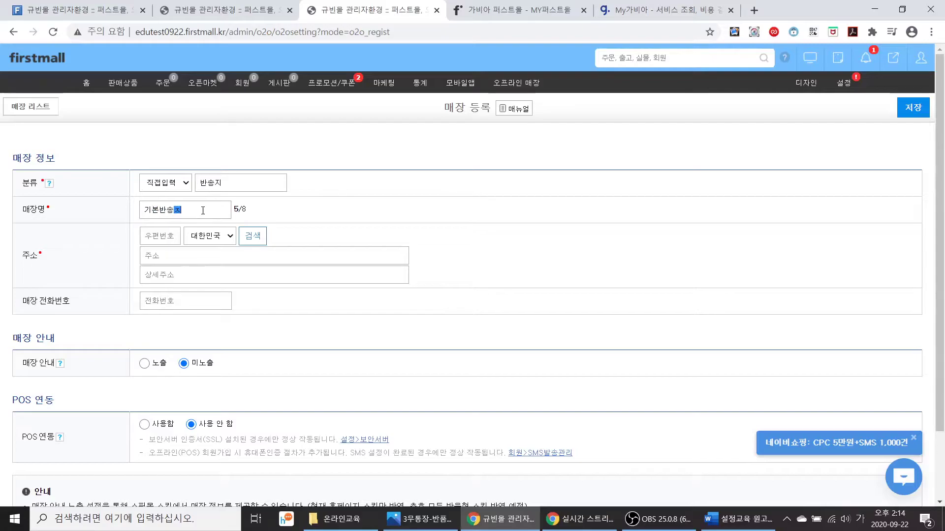
# Fill the store address via postcode search, add detailed address 3층 and the store phone number.
pyautogui.click(255, 237)
pyautogui.click(407, 216)
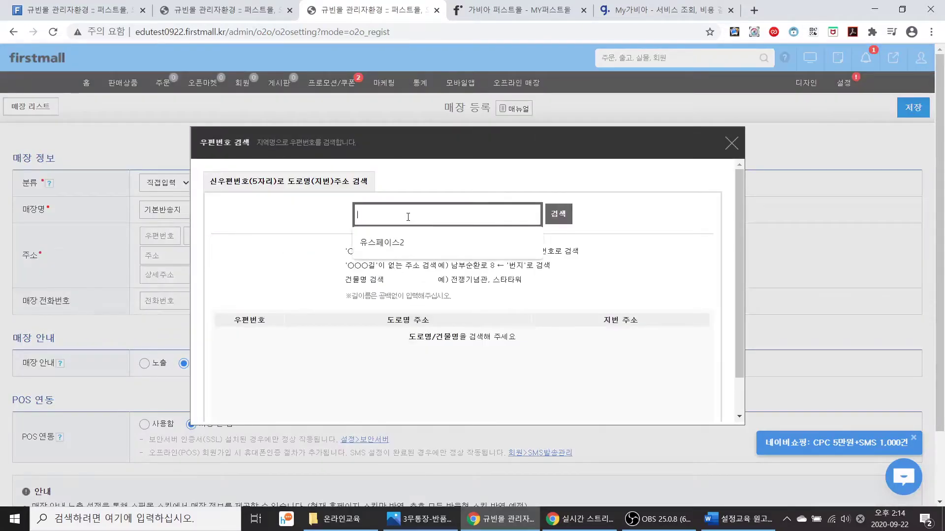
pyautogui.write('유스페이스2')
pyautogui.press('Return')
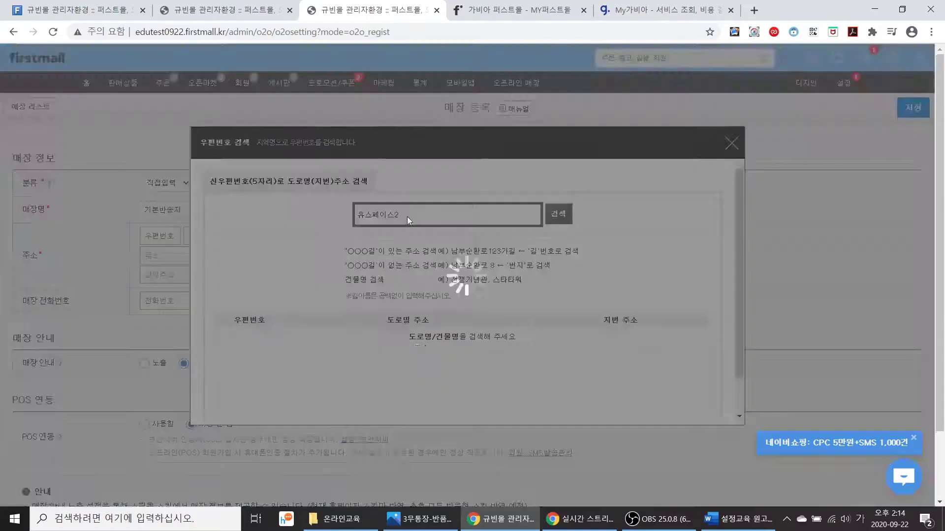
pyautogui.click(397, 362)
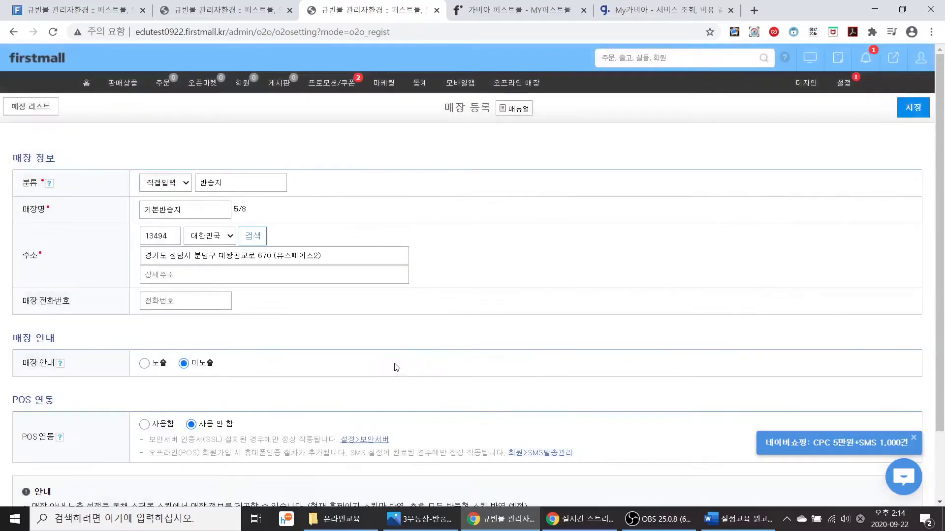
pyautogui.click(288, 277)
pyautogui.write('3층')
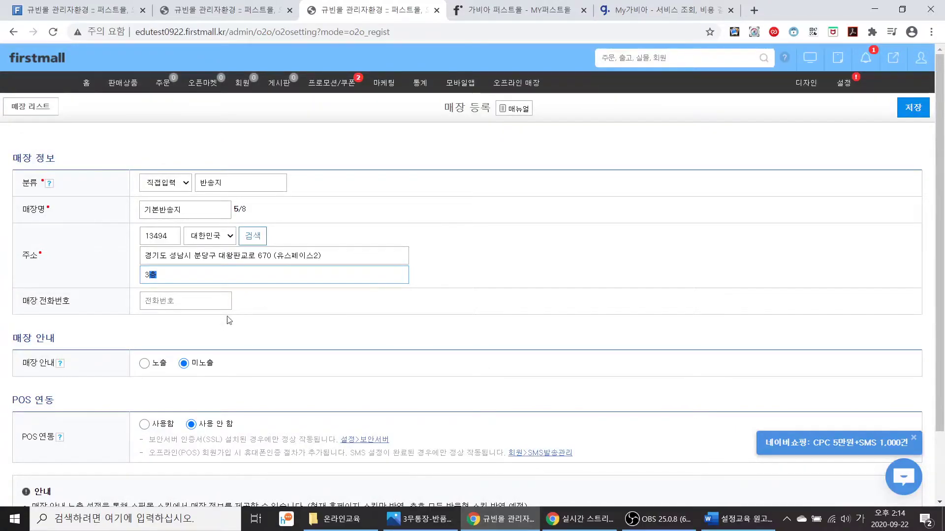
pyautogui.click(192, 302)
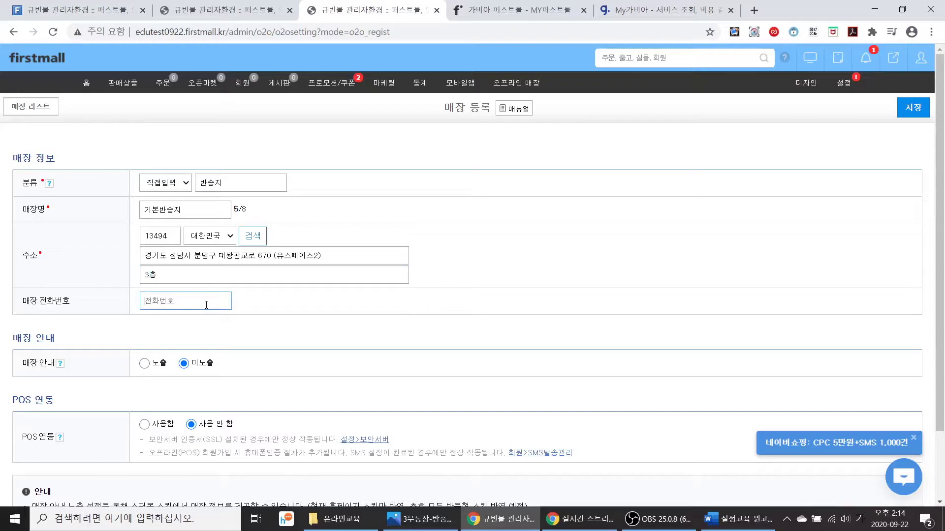
pyautogui.write('1544-3280')
# Save the 기본반송지 store and return to the shipping group tab.
pyautogui.click(904, 113)
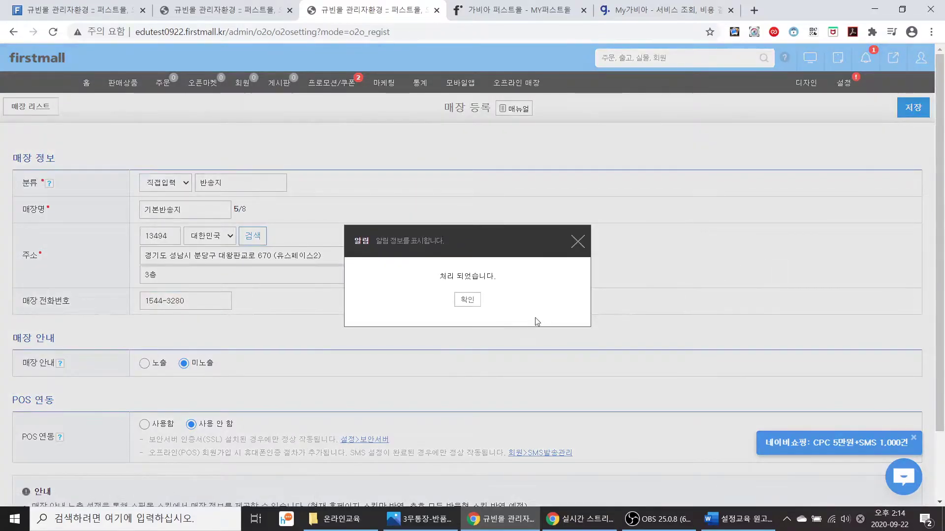
pyautogui.click(467, 300)
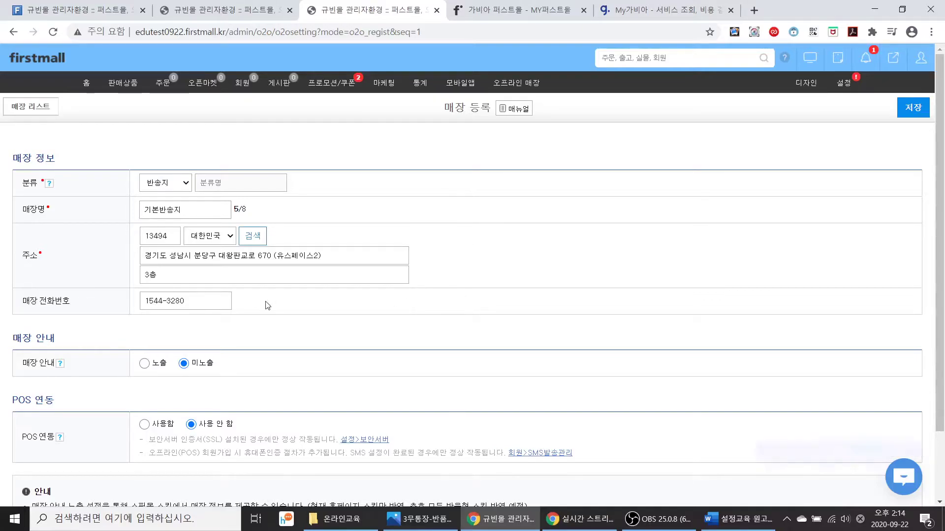
pyautogui.click(235, 10)
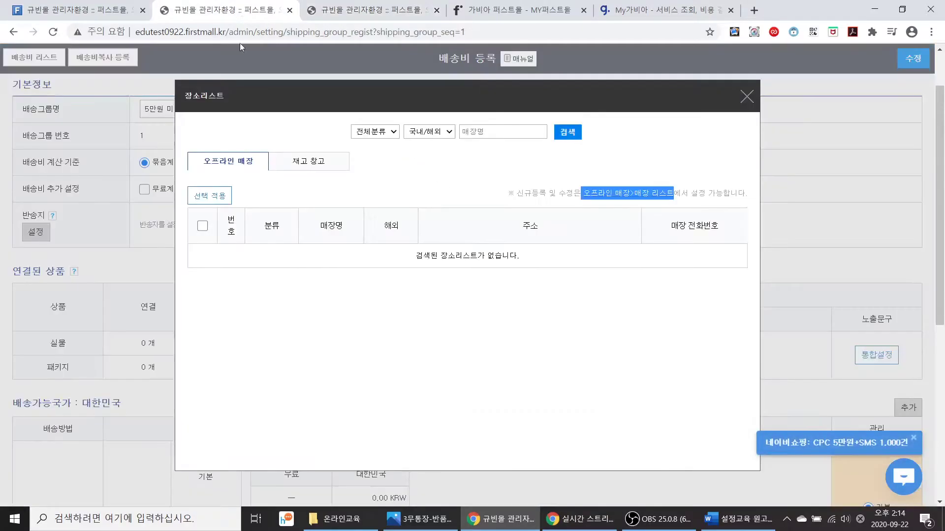
# Refresh the place list, tick 기본반송지 and apply it as the return address.
pyautogui.click(295, 165)
pyautogui.click(249, 167)
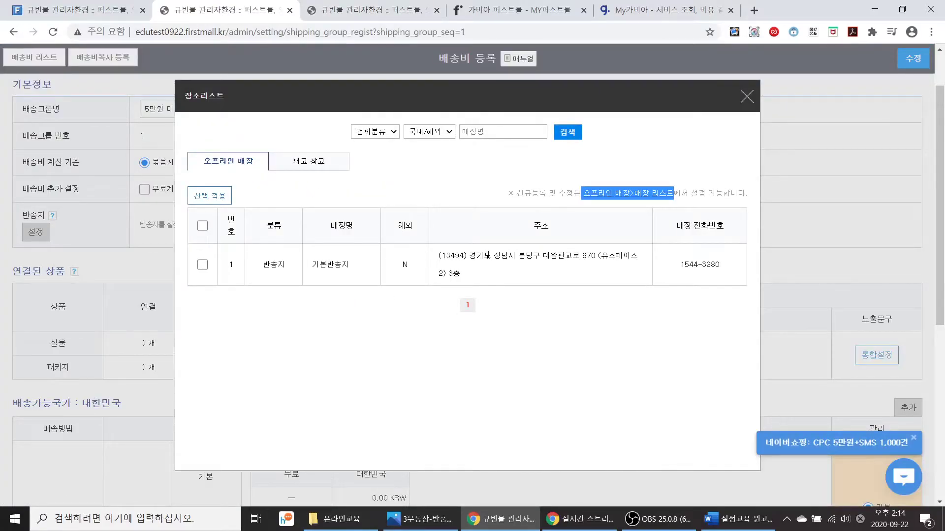
pyautogui.click(203, 264)
pyautogui.click(220, 199)
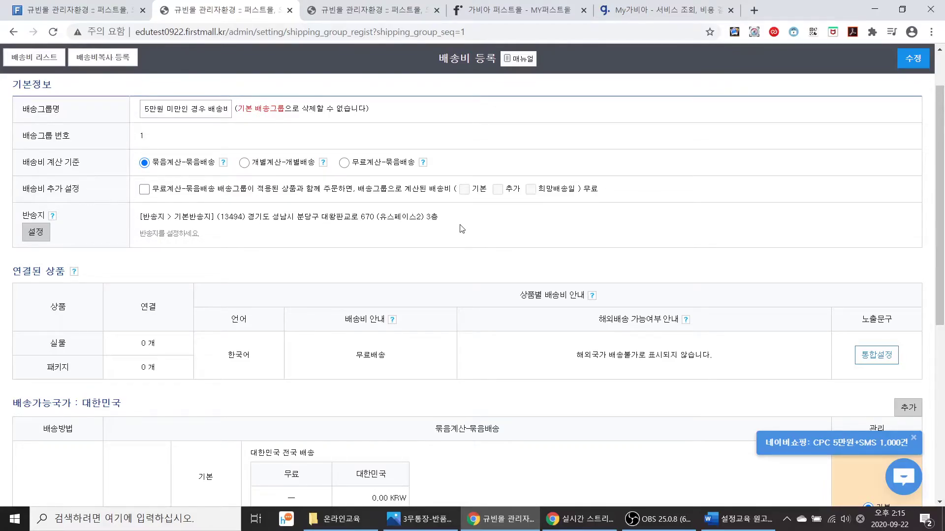
pyautogui.scroll(-6, 462, 231)
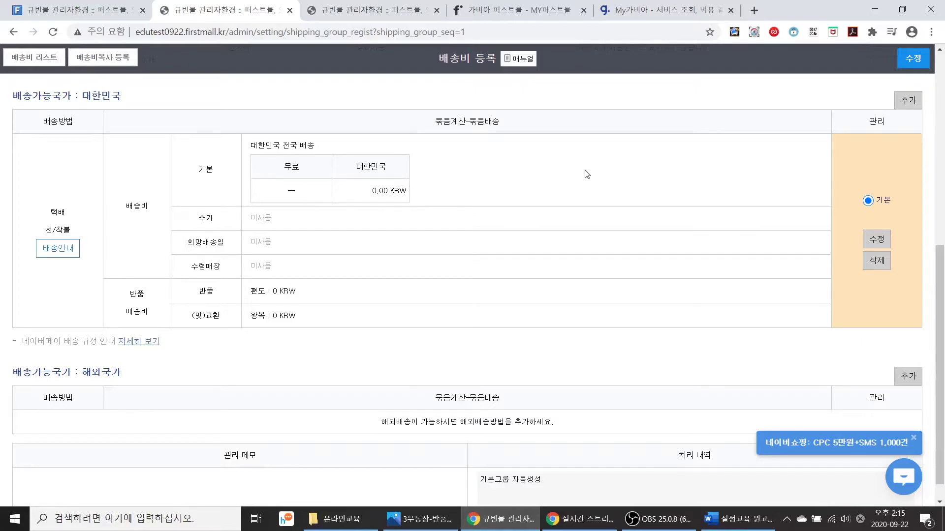
# Open the domestic shipping method for editing, keeping 택배 as the delivery method.
pyautogui.click(876, 241)
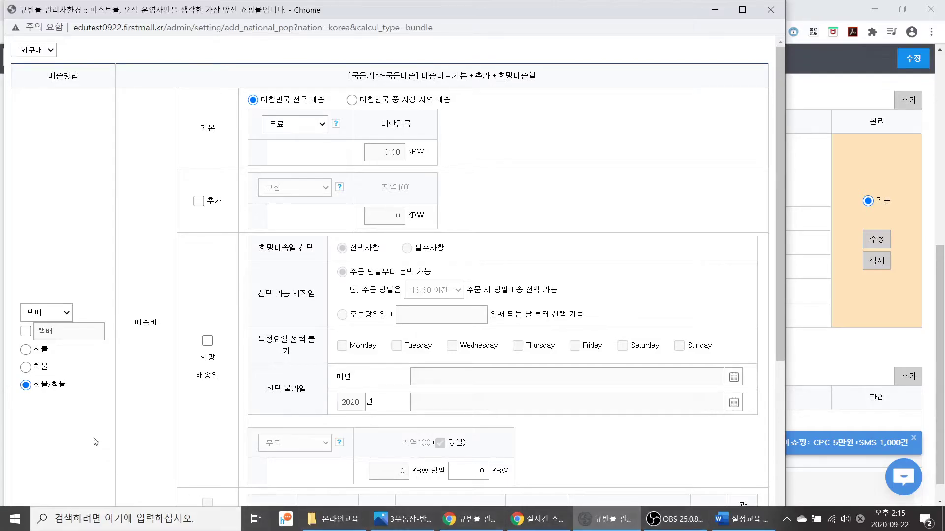
pyautogui.moveTo(48, 75); pyautogui.dragTo(82, 77)
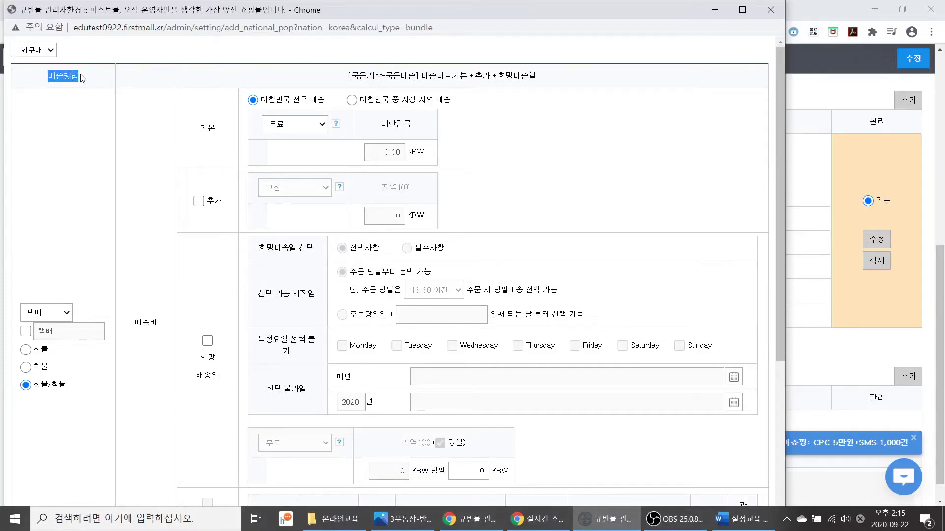
pyautogui.click(68, 313)
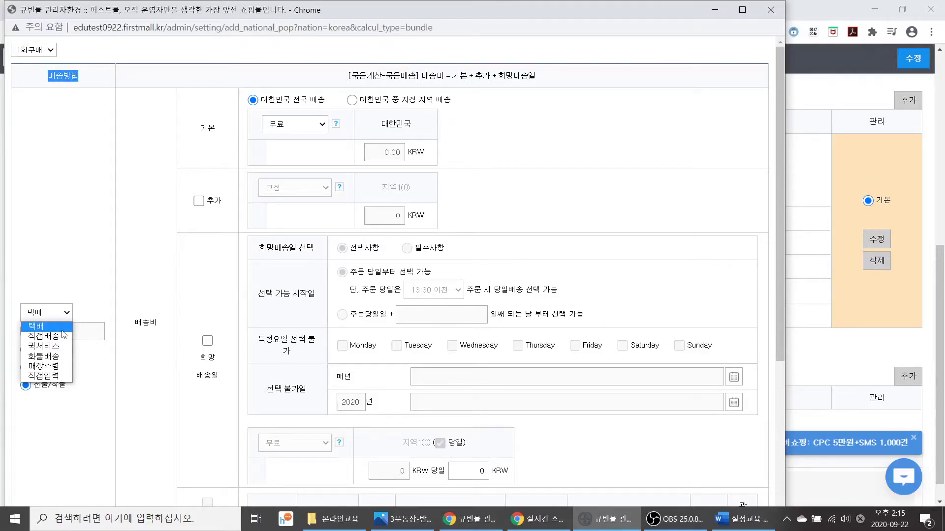
pyautogui.click(63, 331)
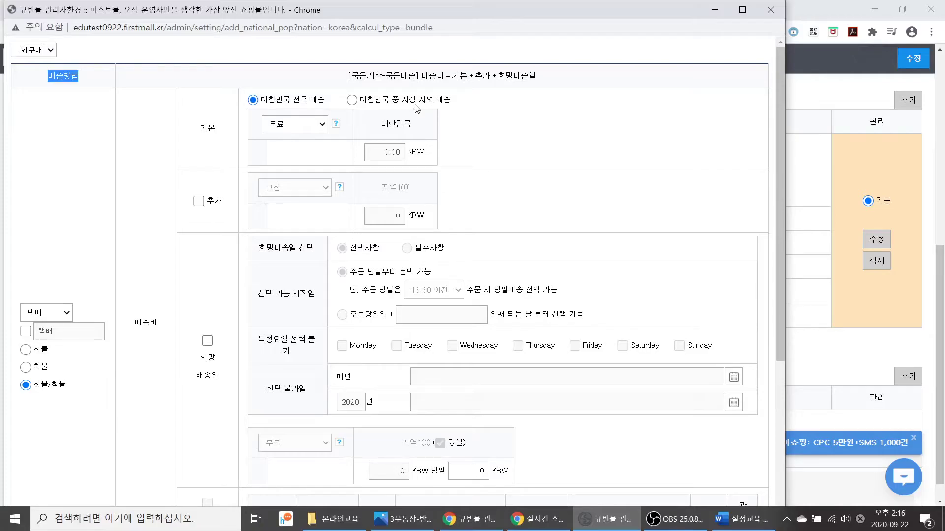
# Charge the base fee by amount range: 2500 KRW under 50000 KRW, 0 above, and enable 추가 regional fees.
pyautogui.click(317, 127)
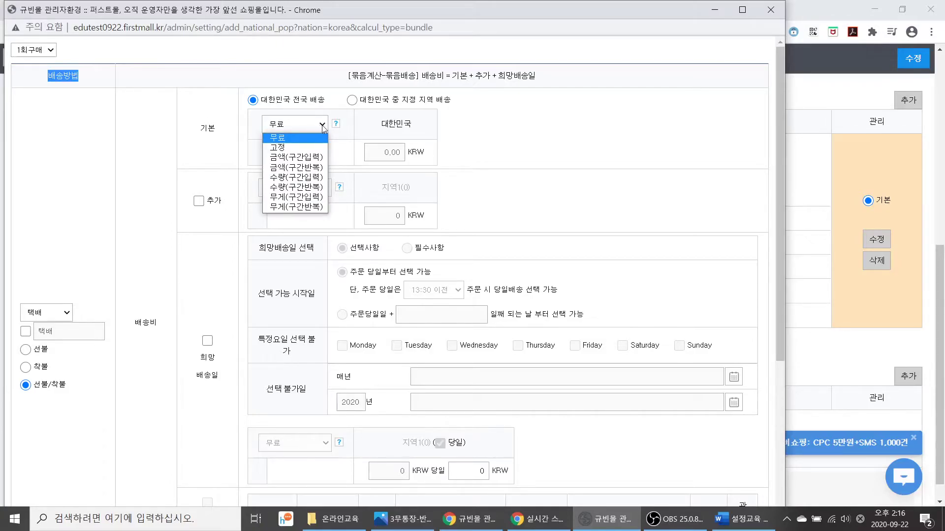
pyautogui.click(313, 158)
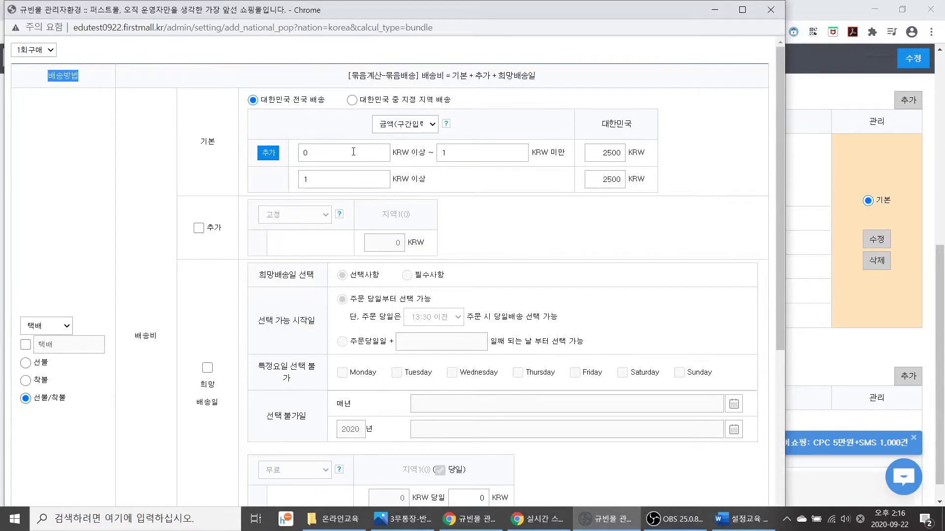
pyautogui.moveTo(462, 153); pyautogui.dragTo(428, 152)
pyautogui.write('50000')
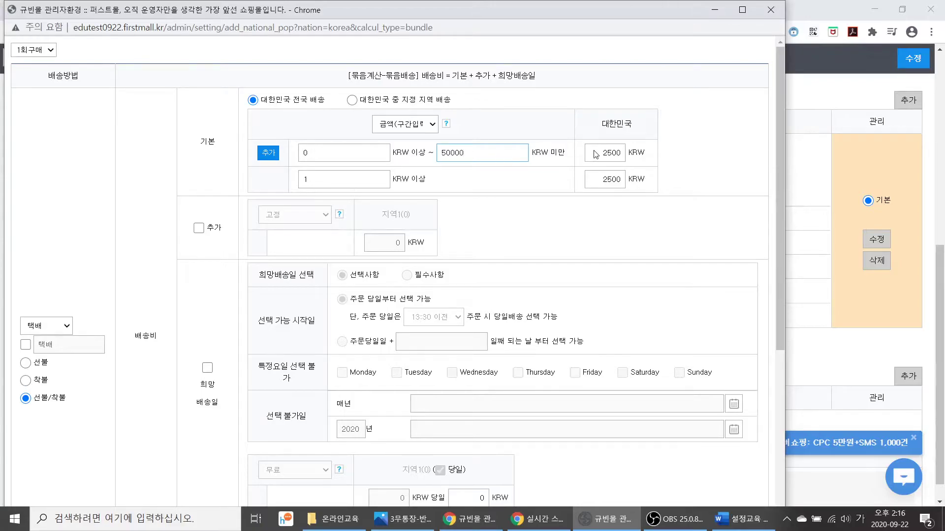
pyautogui.click(364, 182)
pyautogui.moveTo(601, 180); pyautogui.dragTo(640, 187)
pyautogui.write('0')
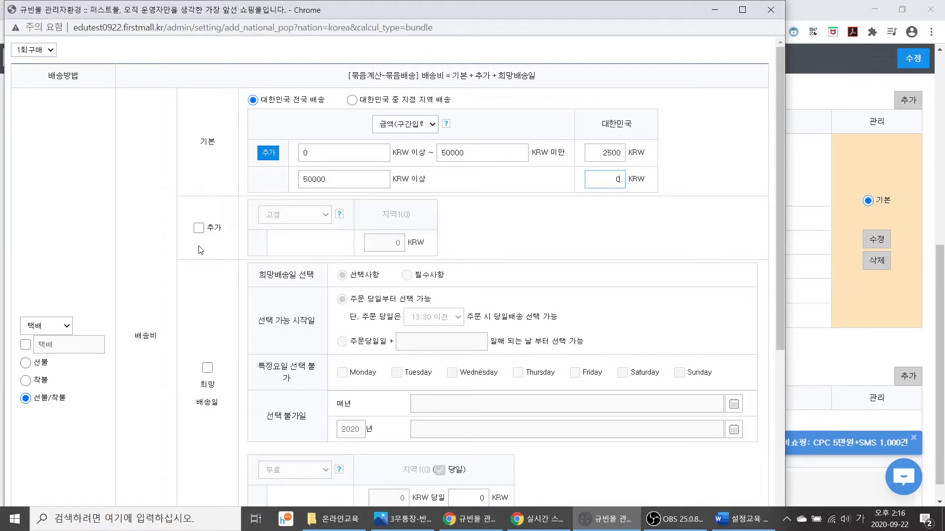
pyautogui.click(198, 228)
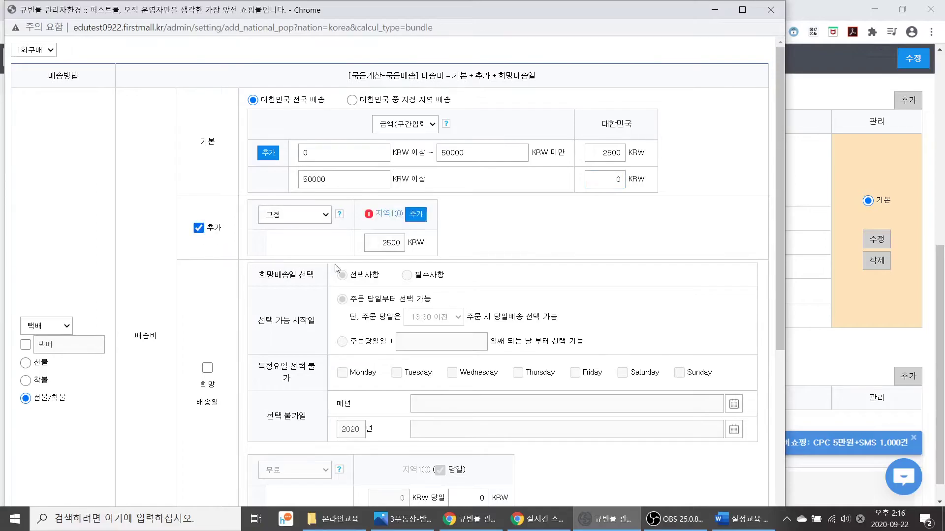
# Keep the extra fee type 고정 and set the region 1 surcharge to 5000 KRW.
pyautogui.click(313, 220)
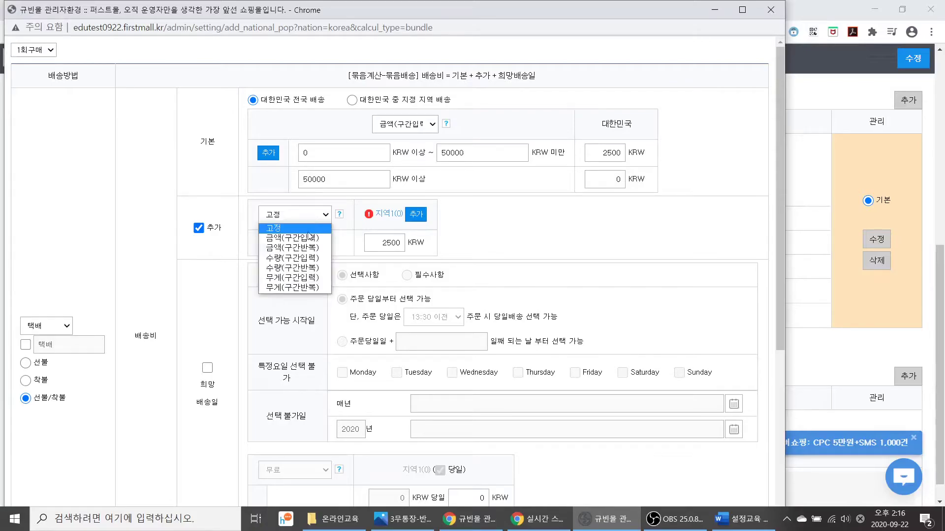
pyautogui.click(309, 229)
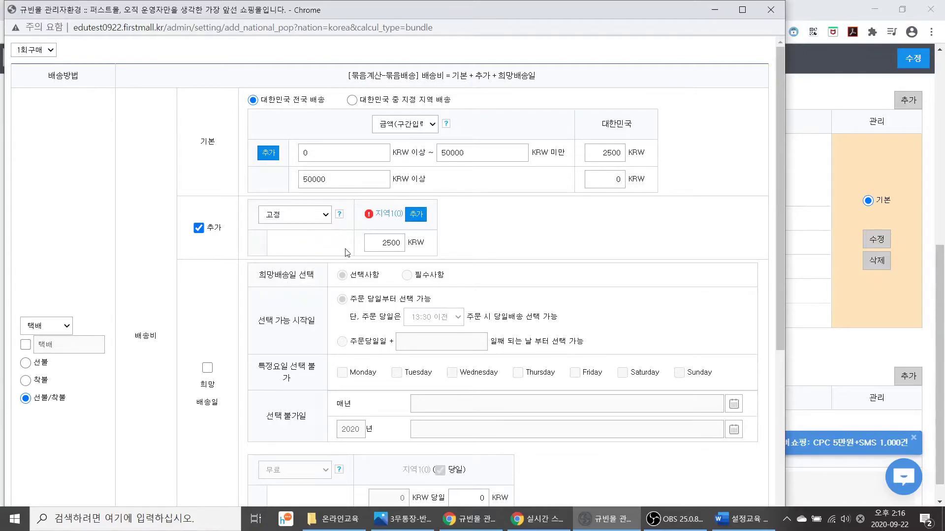
pyautogui.moveTo(383, 244); pyautogui.dragTo(399, 244)
pyautogui.write('500')
# Register 제주특별자치도 as the area covered by region 1.
pyautogui.click(390, 215)
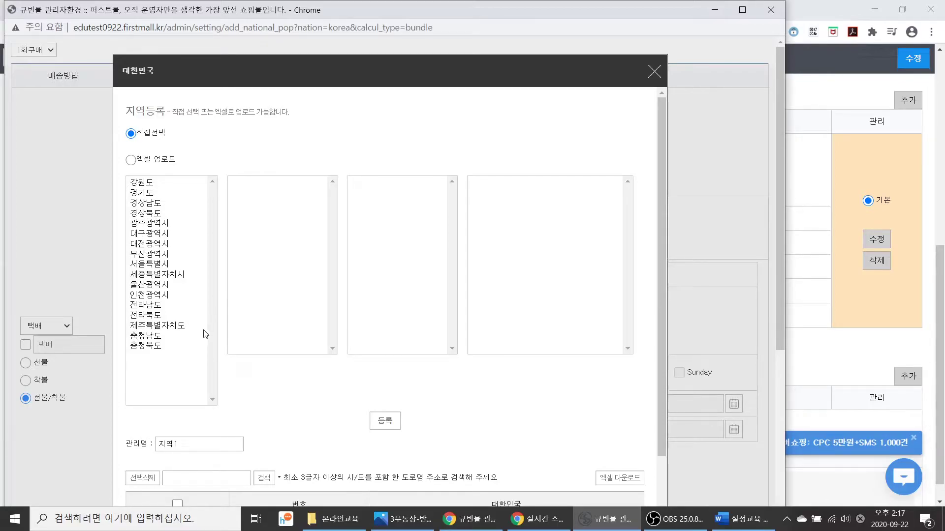
pyautogui.click(166, 328)
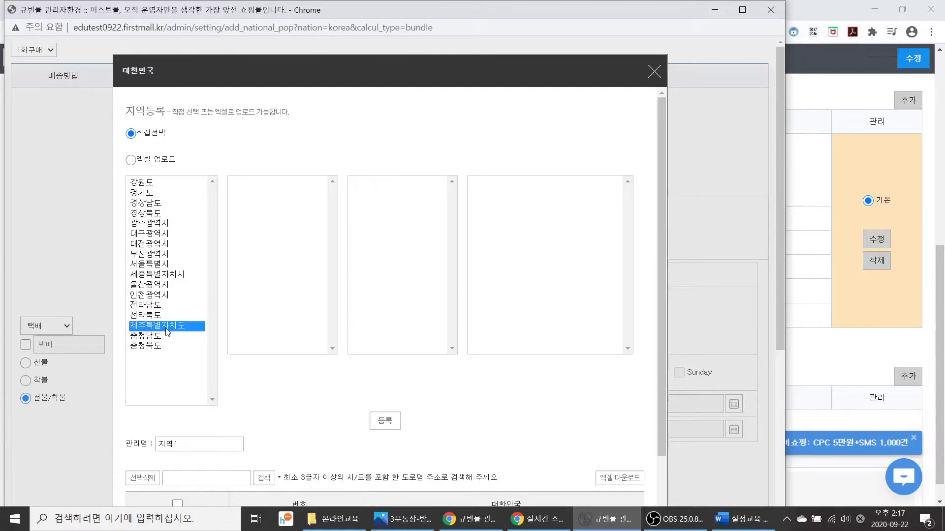
pyautogui.scroll(-1, 328, 409)
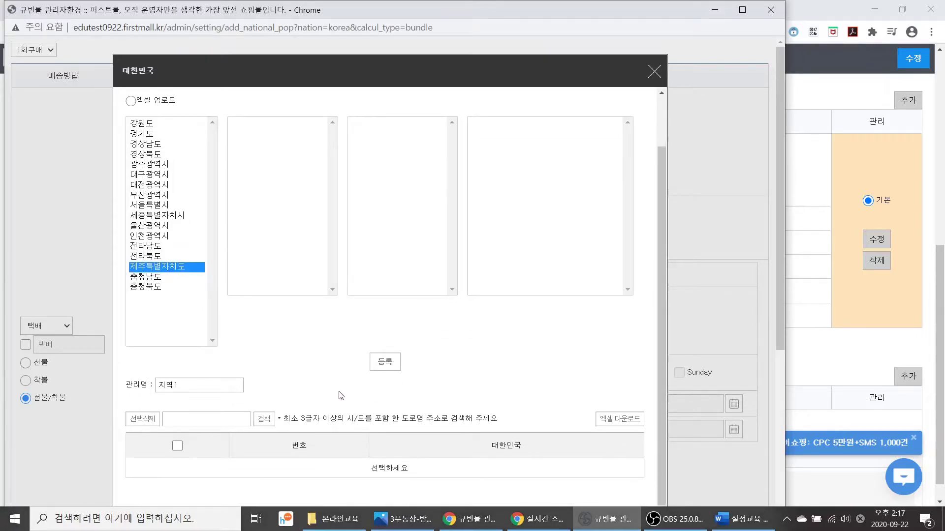
pyautogui.click(383, 365)
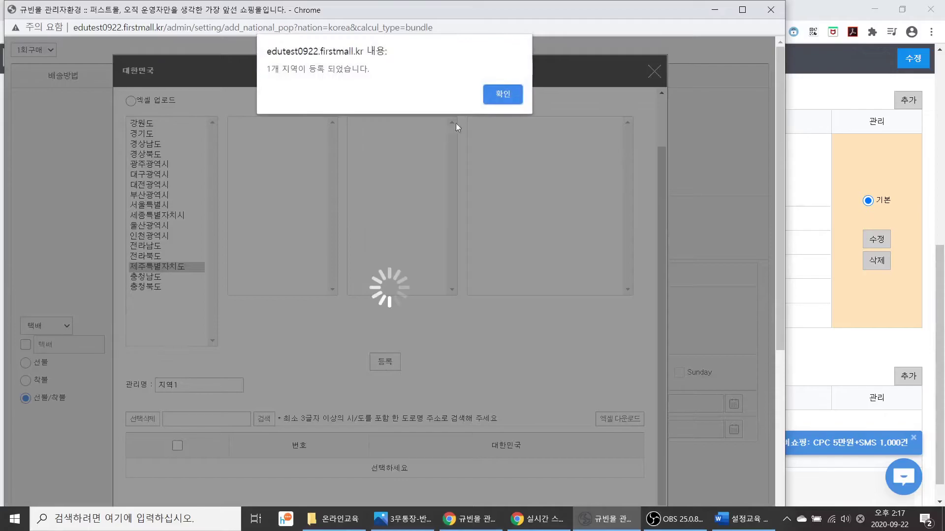
pyautogui.click(502, 98)
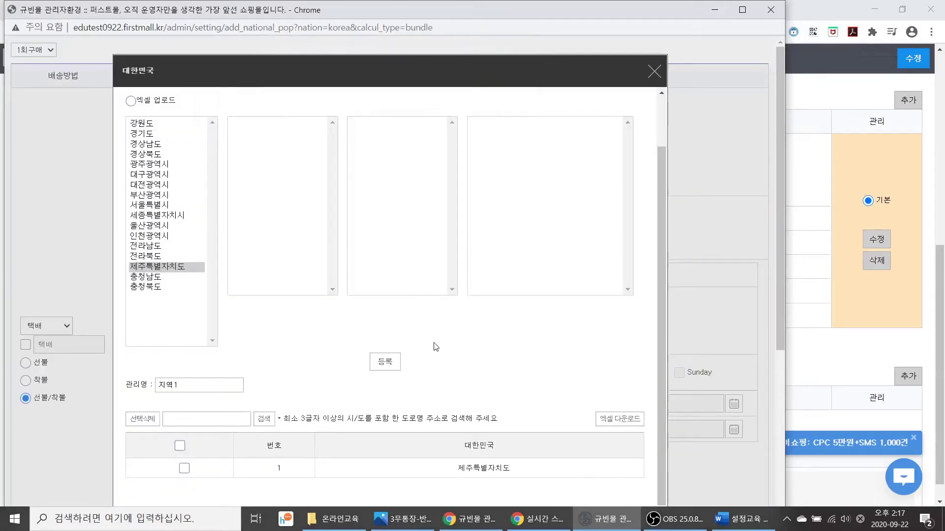
pyautogui.scroll(-2, 440, 359)
pyautogui.scroll(2, 442, 365)
pyautogui.click(653, 72)
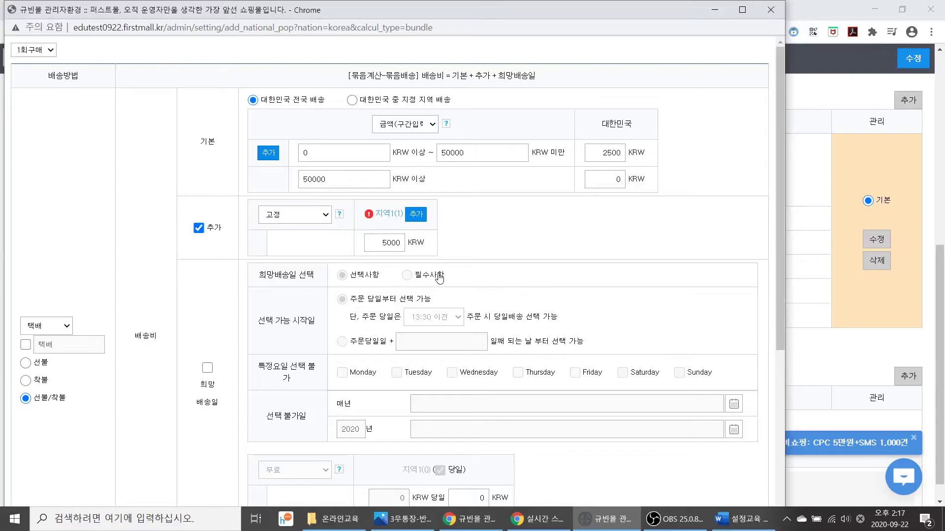
# Add extra-fee region 2 at 10000 KRW covering 경상북도 울릉군.
pyautogui.click(418, 216)
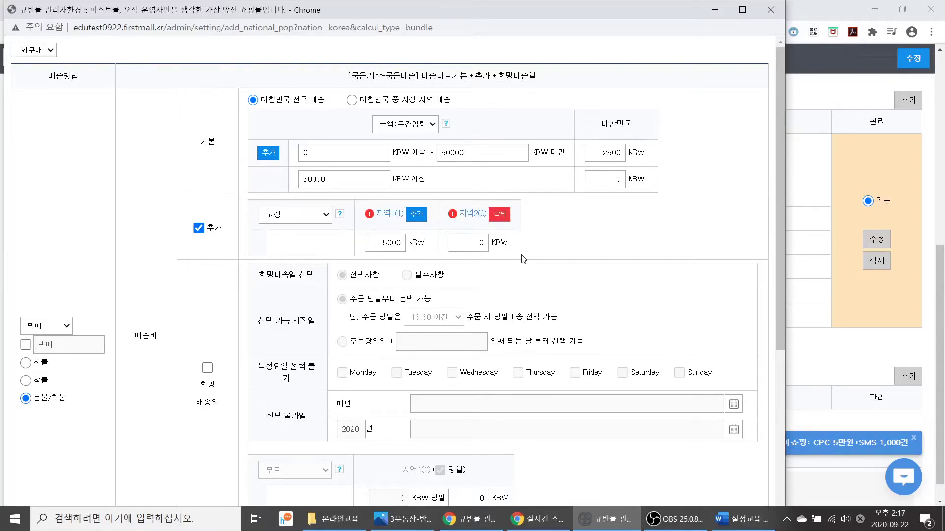
pyautogui.doubleClick(482, 242)
pyautogui.press('BackSpace')
pyautogui.click(473, 216)
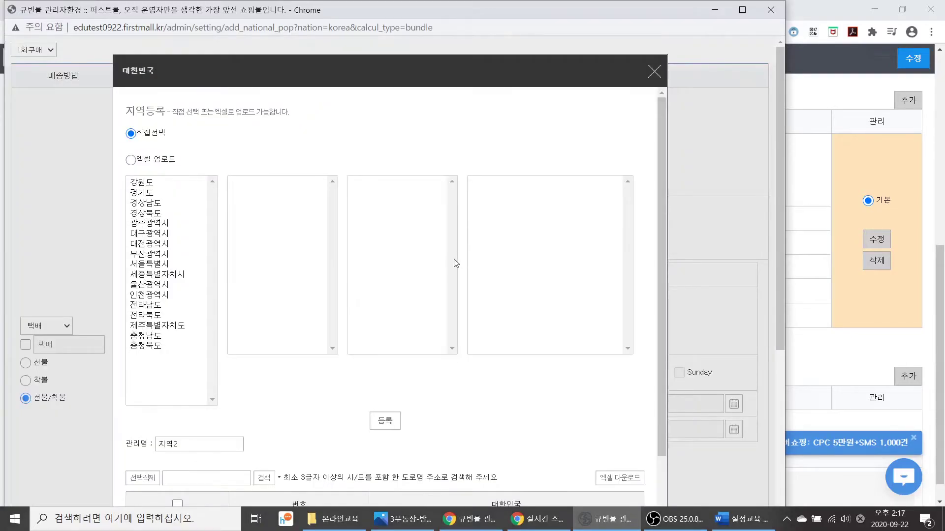
pyautogui.click(159, 214)
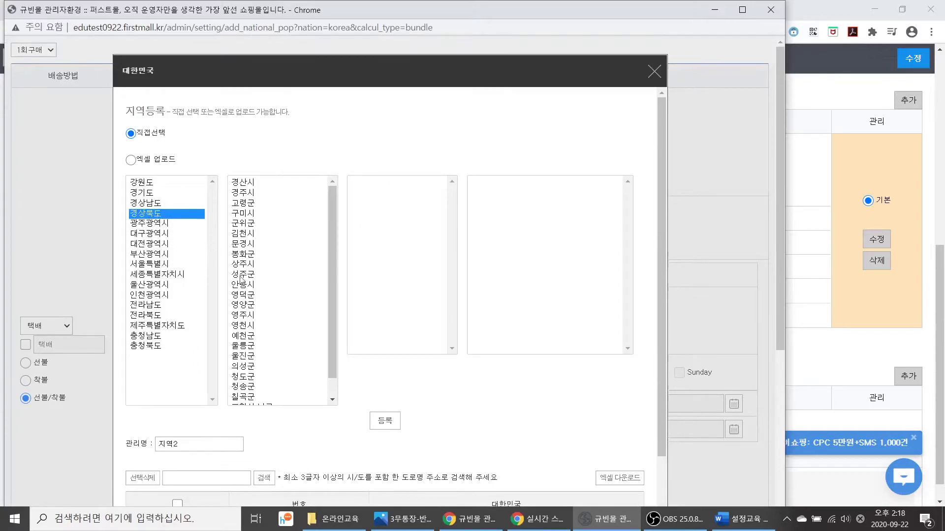
pyautogui.click(251, 347)
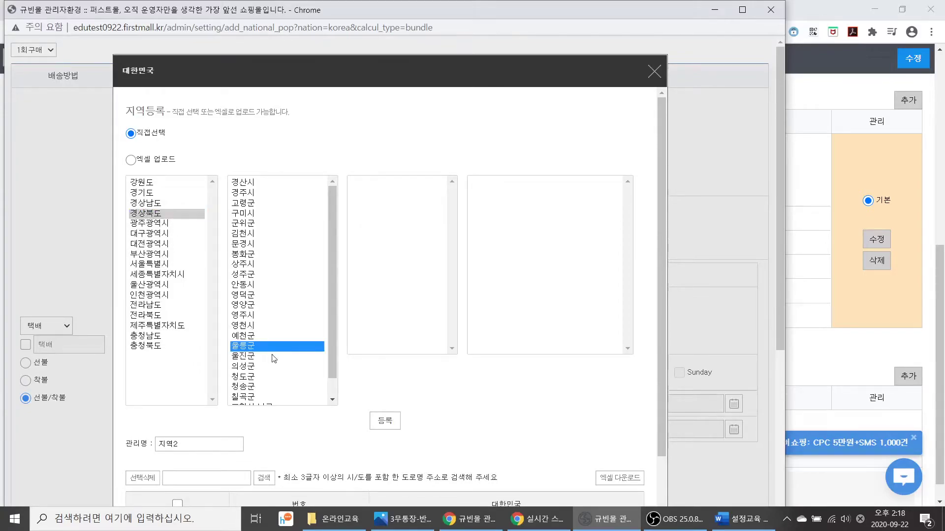
pyautogui.click(384, 424)
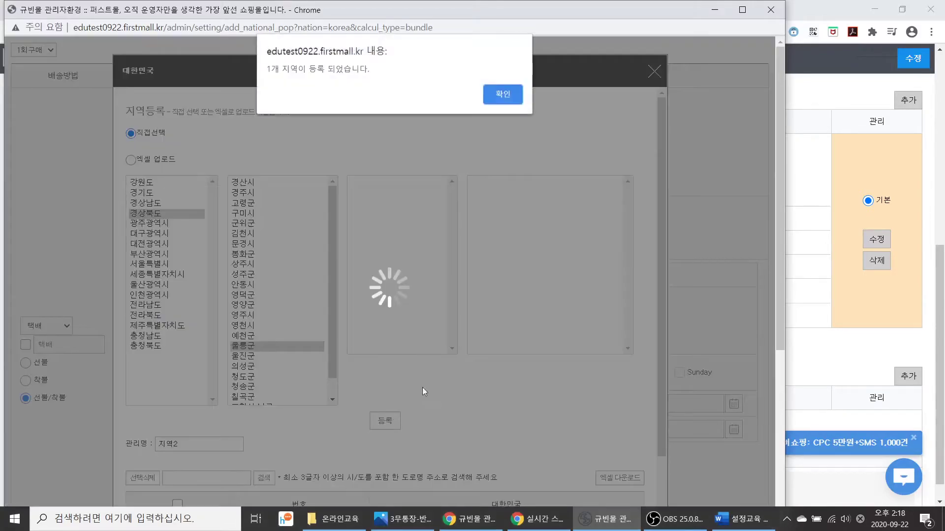
pyautogui.click(504, 95)
pyautogui.click(654, 72)
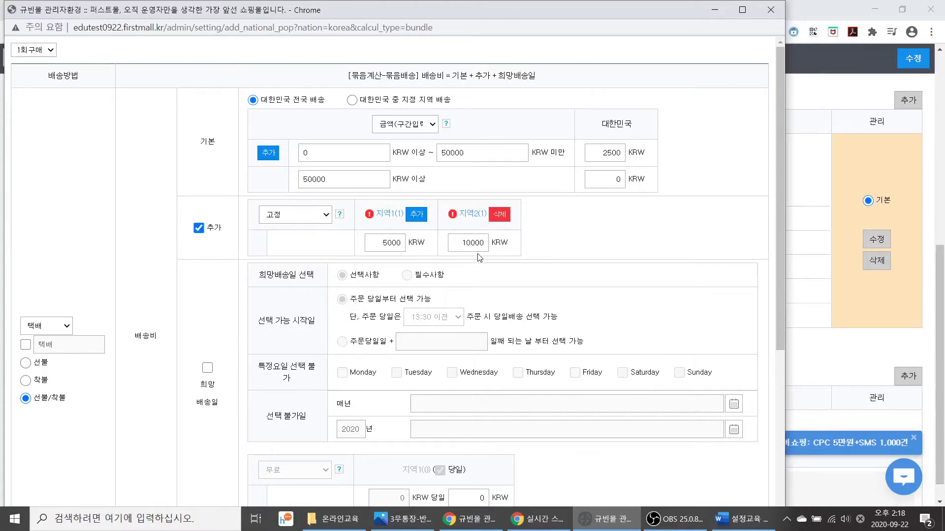
# Set returns to 2500 KRW one-way and 5000 KRW round-trip, then save the courier fee settings.
pyautogui.scroll(-5, 479, 257)
pyautogui.click(299, 353)
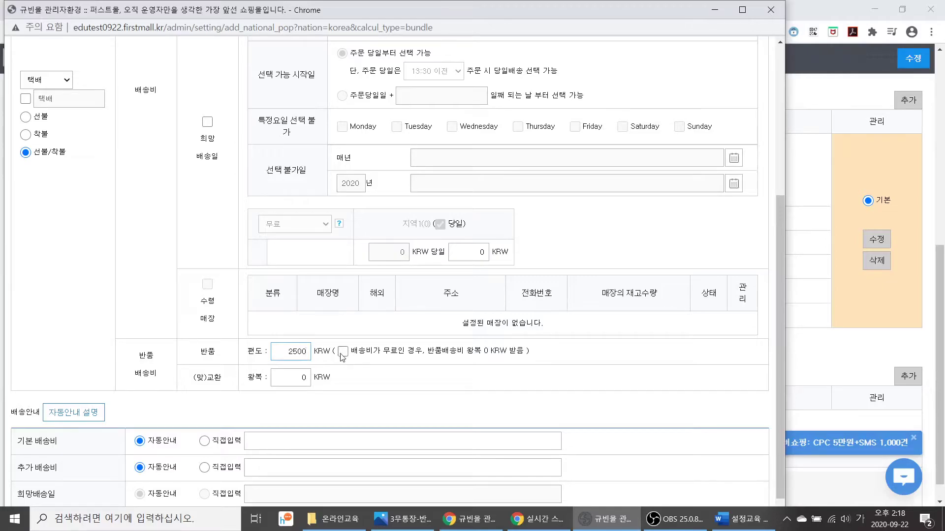
pyautogui.click(343, 351)
pyautogui.click(295, 376)
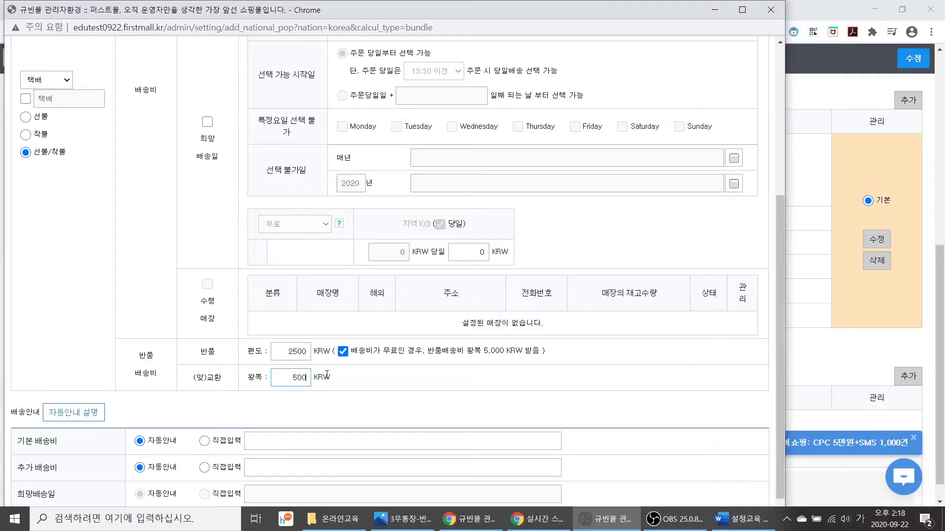
pyautogui.scroll(-1, 437, 382)
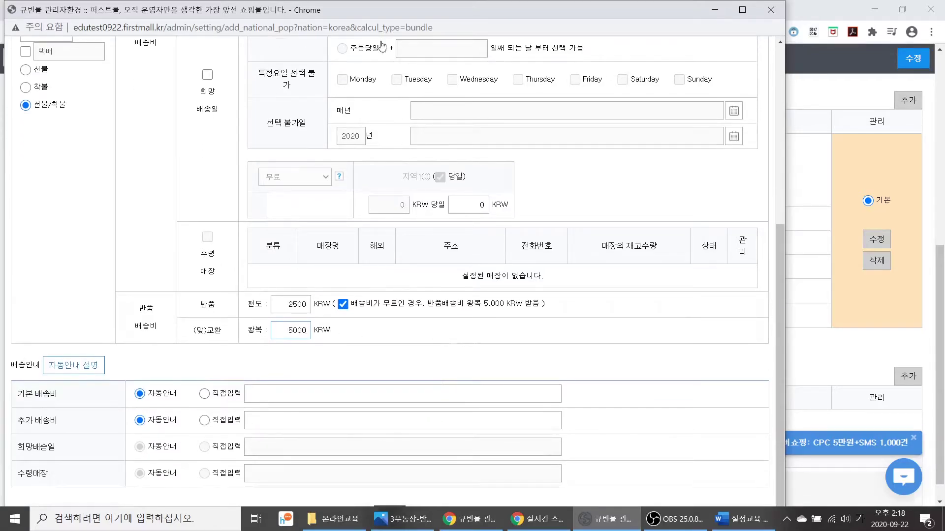
pyautogui.doubleClick(387, 18)
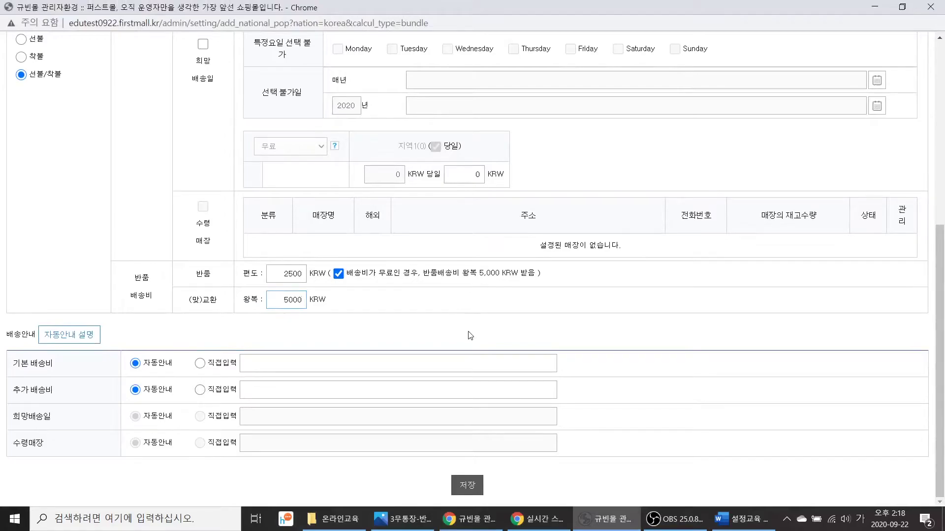
pyautogui.click(468, 486)
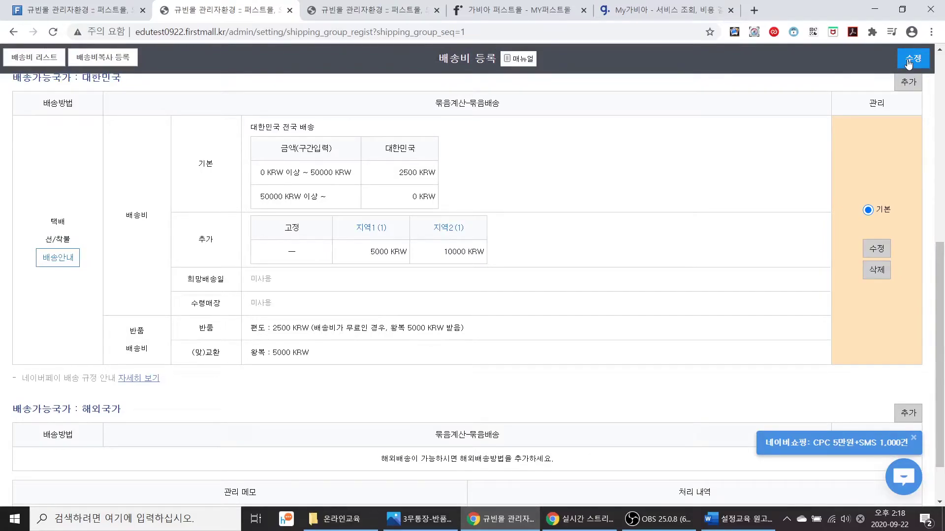
# Save the edited shipping group, acknowledge the 수정 완료 alert, and return to the 배송비 list.
pyautogui.click(909, 63)
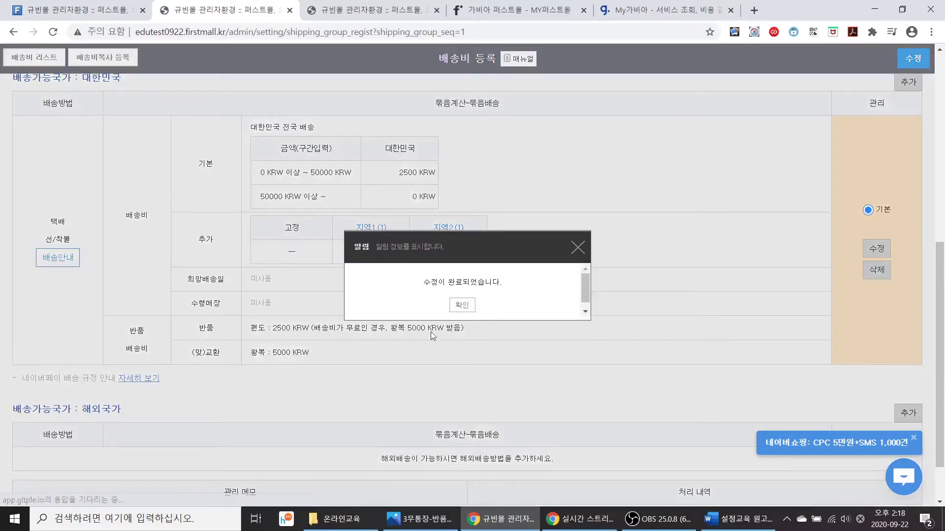
pyautogui.click(462, 308)
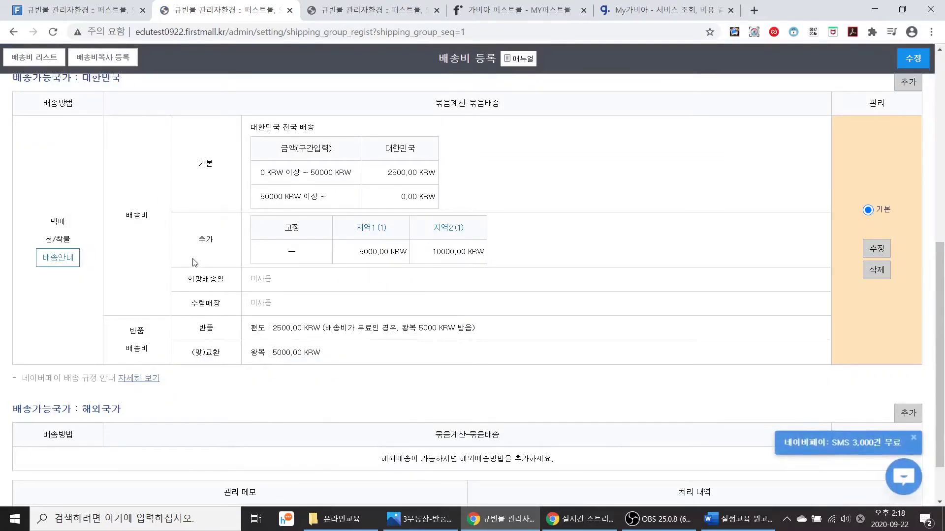
pyautogui.scroll(4, 109, 182)
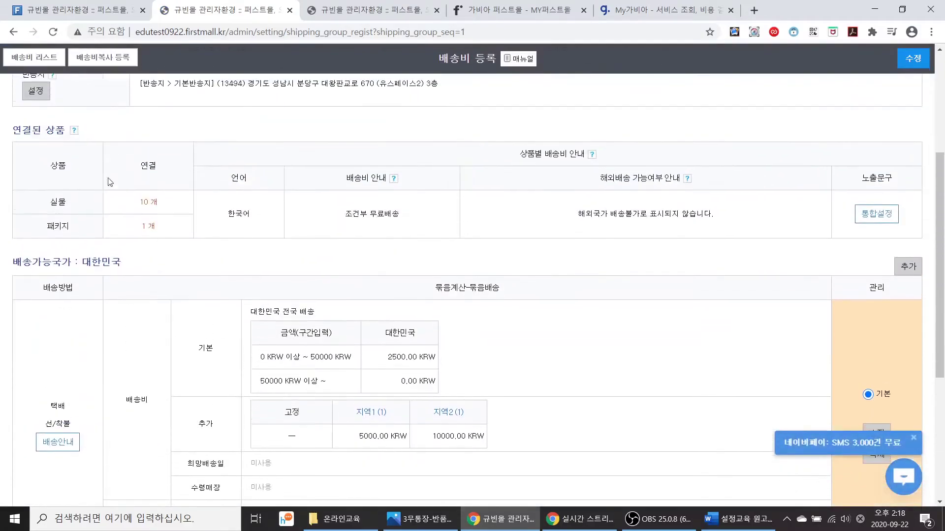
pyautogui.click(34, 60)
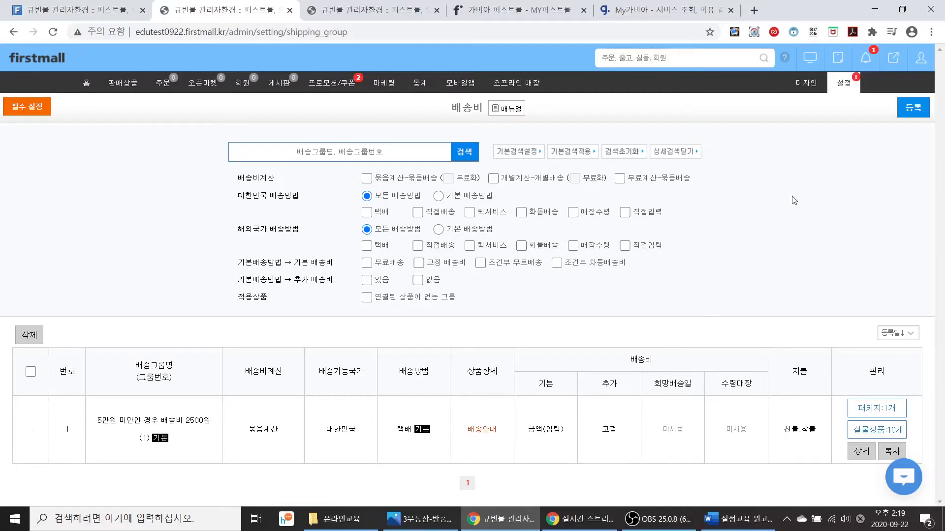
# Start a new shipping group named '개별배송 2500'.
pyautogui.click(909, 112)
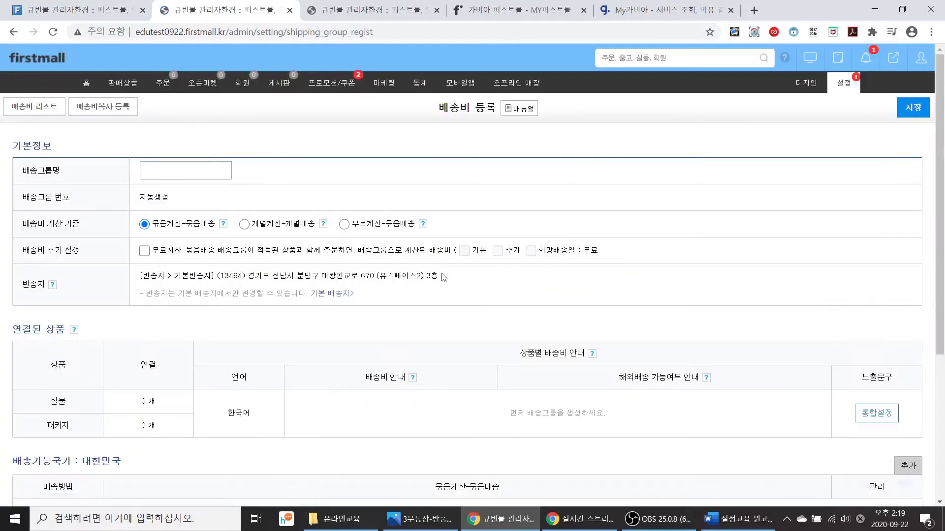
pyautogui.click(205, 171)
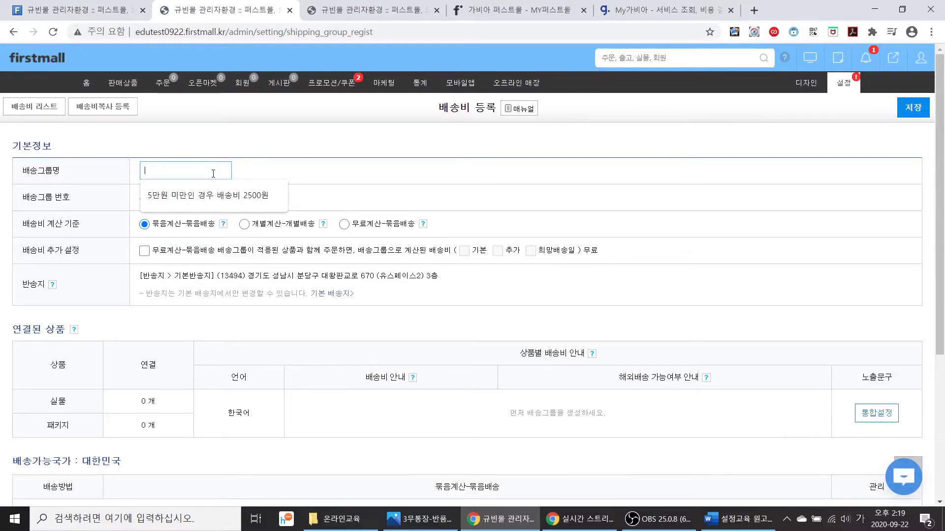
pyautogui.write('묶')
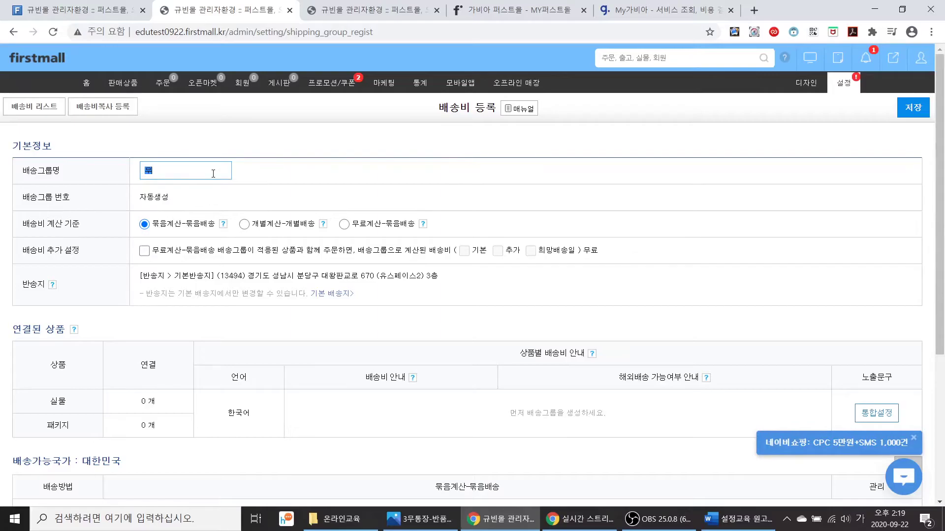
pyautogui.press('BackSpace')
pyautogui.write('개별')
pyautogui.press('BackSpace')
pyautogui.write('배송 2500')
# Choose 개별계산-개별배송 as the group's shipping fee calculation basis.
pyautogui.click(244, 224)
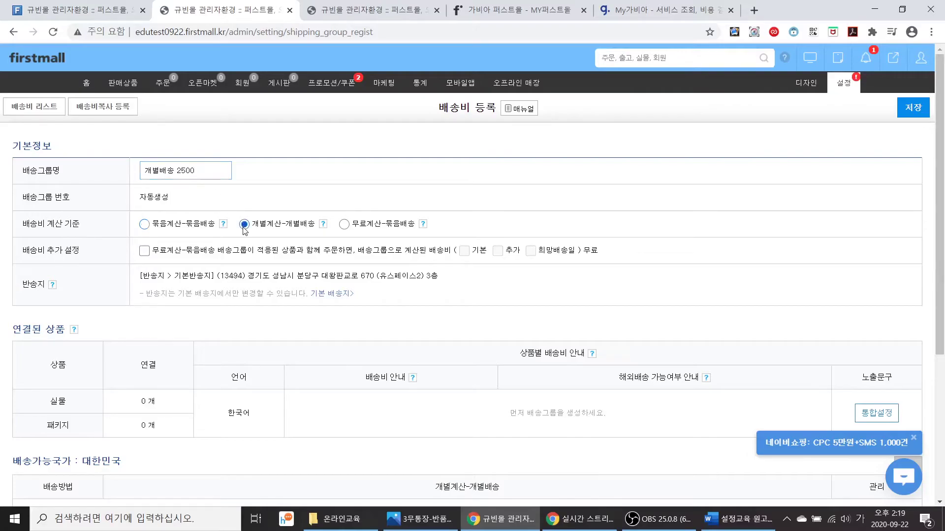
pyautogui.scroll(-1, 215, 270)
pyautogui.scroll(-1, 215, 269)
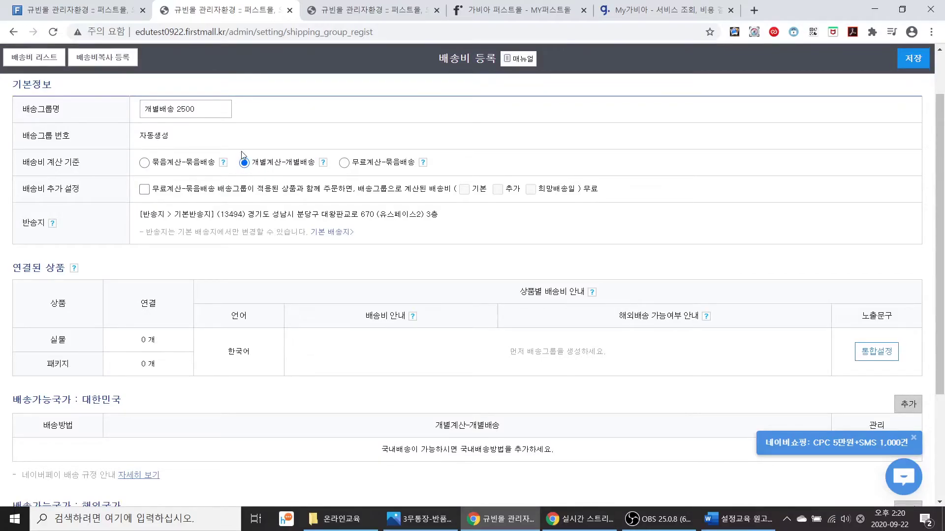
pyautogui.scroll(-2, 347, 219)
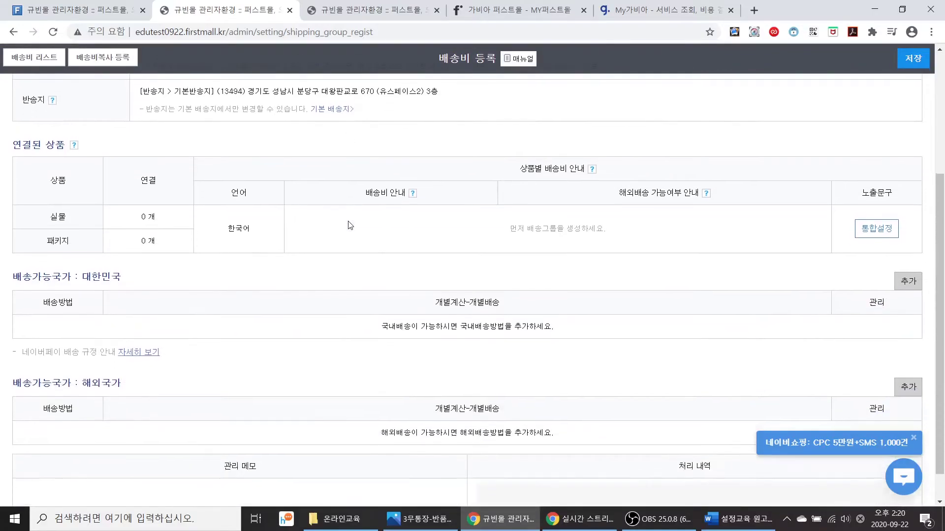
pyautogui.scroll(-1, 362, 235)
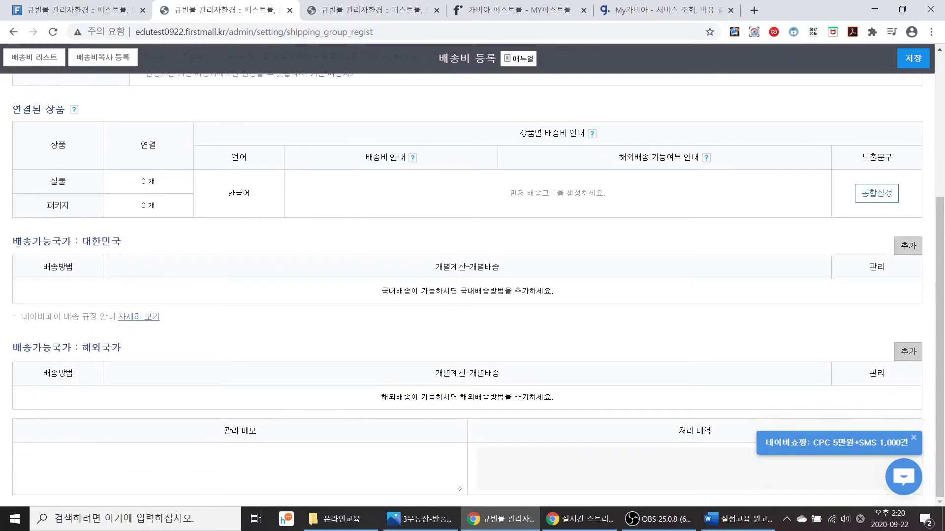
pyautogui.moveTo(13, 241); pyautogui.dragTo(121, 242)
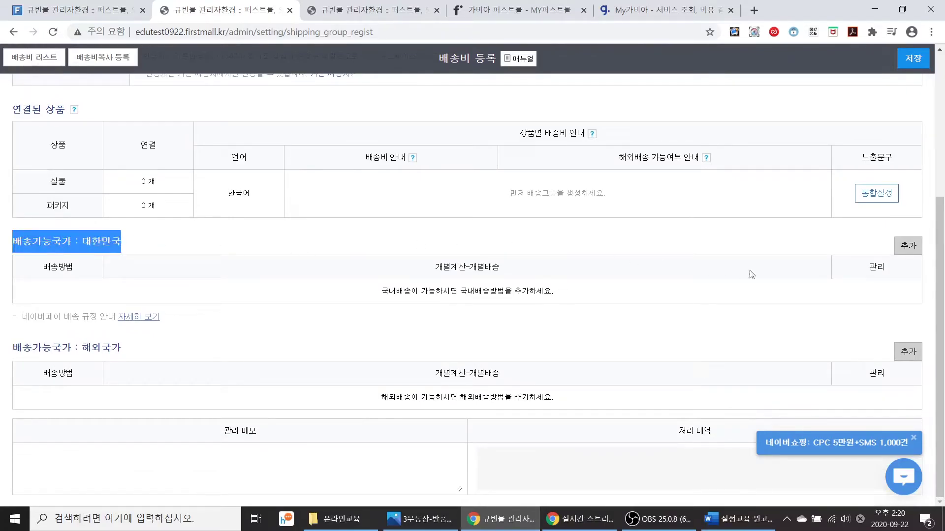
# Add a domestic courier method with a fixed 2500 KRW base fee and regional extra fees enabled.
pyautogui.click(909, 248)
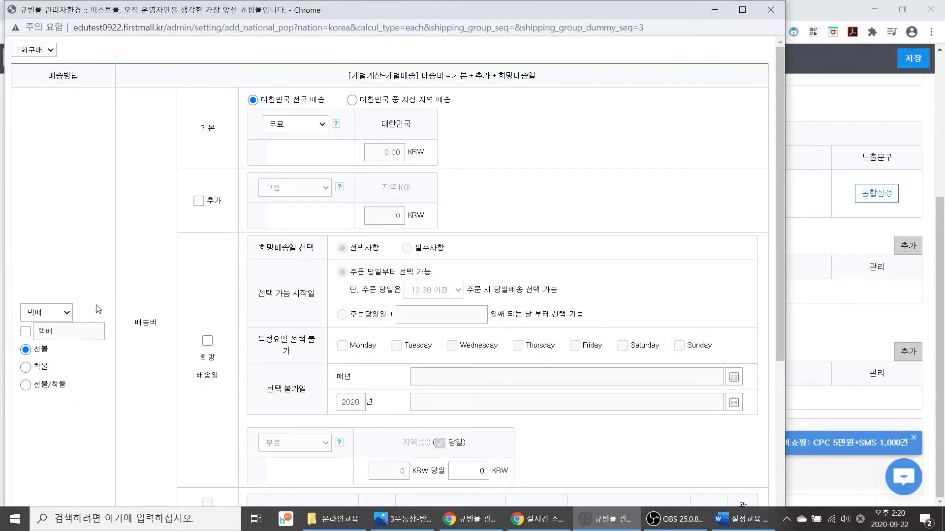
pyautogui.click(310, 129)
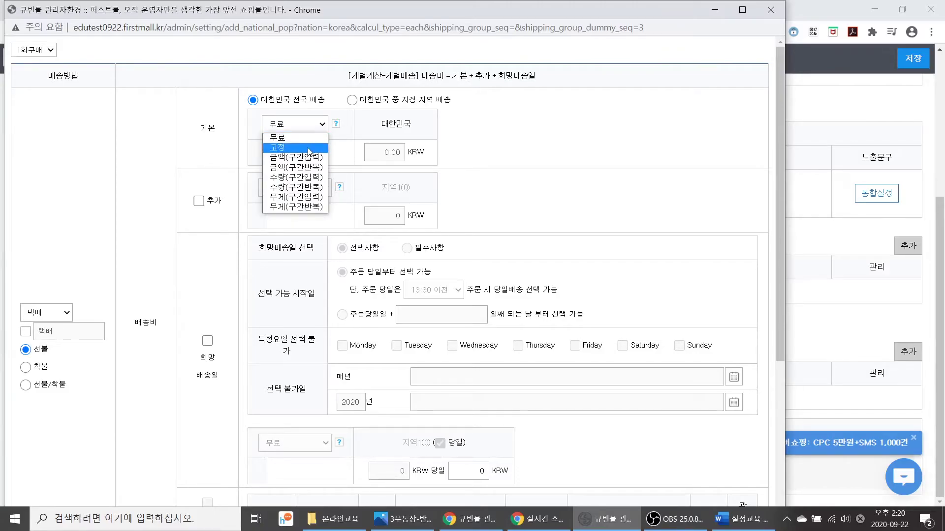
pyautogui.click(309, 148)
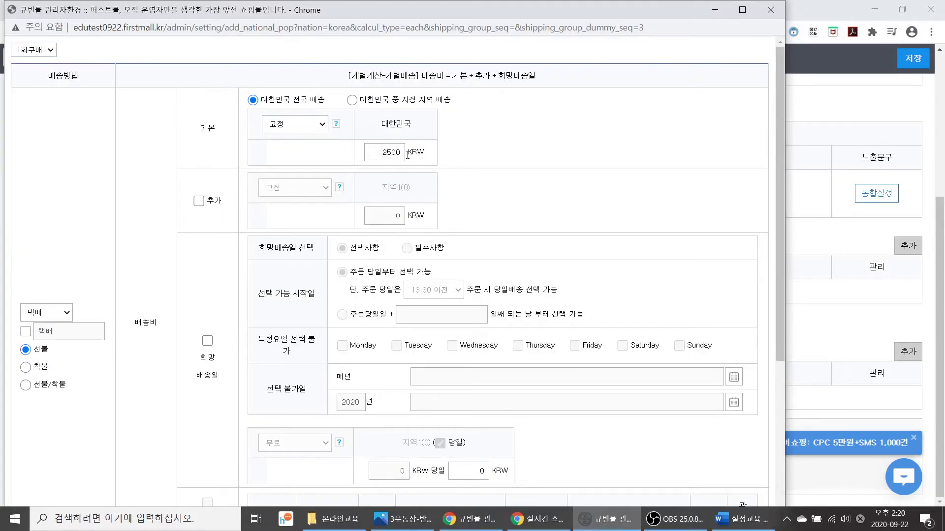
pyautogui.click(199, 201)
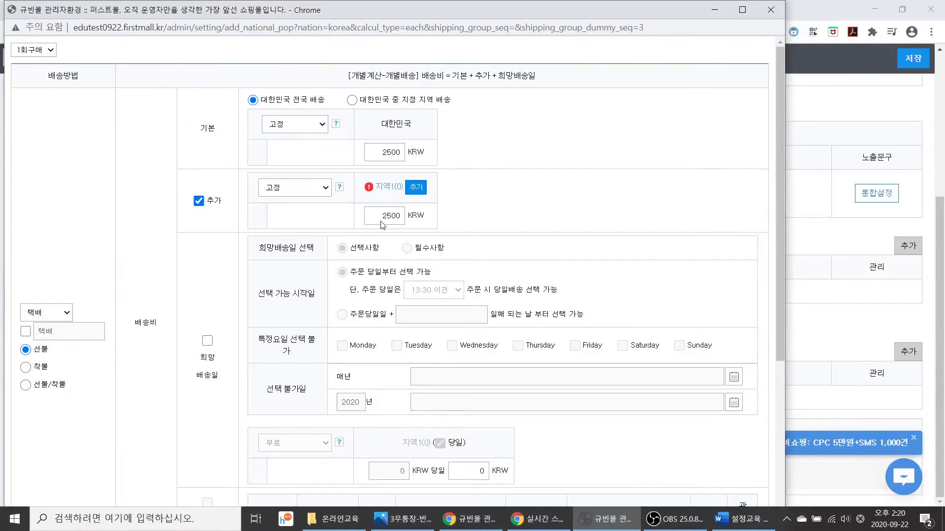
# Set region 1 to 제주특별자치도 with a 5000 KRW surcharge.
pyautogui.moveTo(382, 220); pyautogui.dragTo(407, 215)
pyautogui.write('5000')
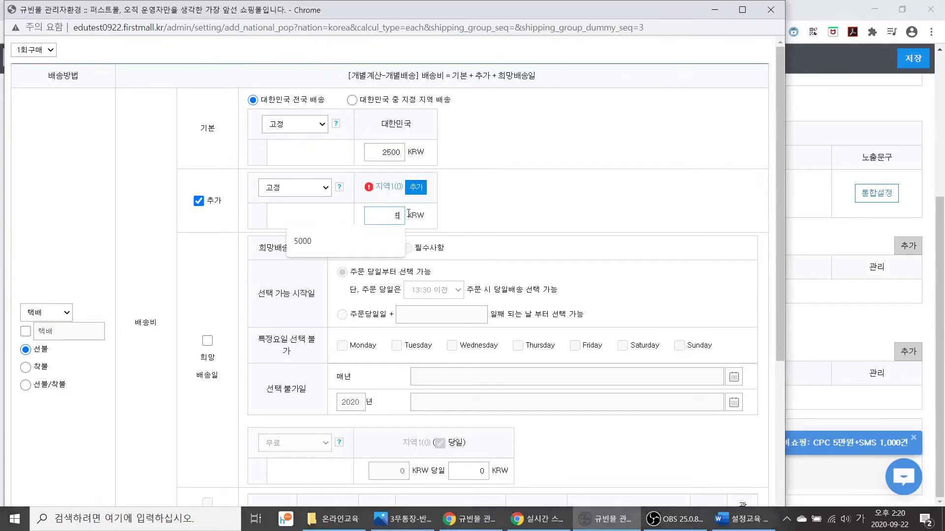
pyautogui.click(392, 188)
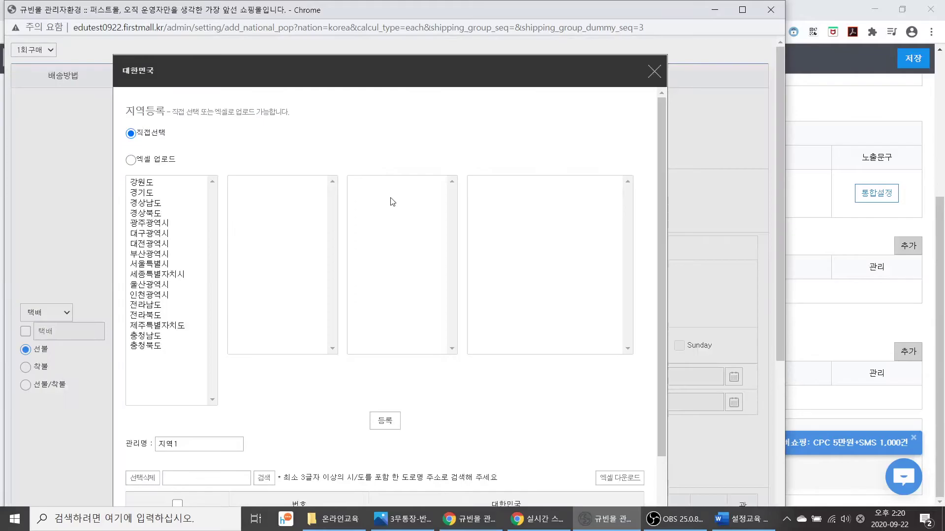
pyautogui.click(157, 326)
pyautogui.click(384, 421)
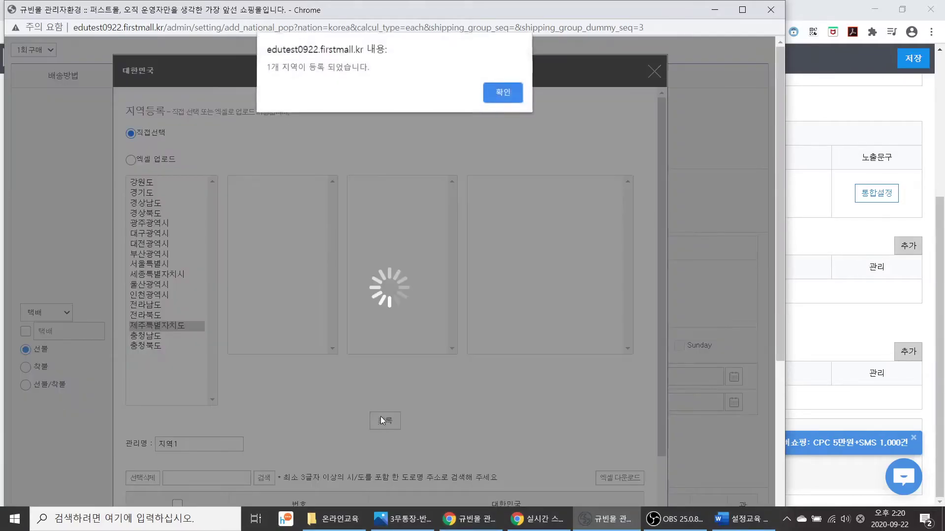
pyautogui.click(502, 94)
pyautogui.scroll(-2, 506, 268)
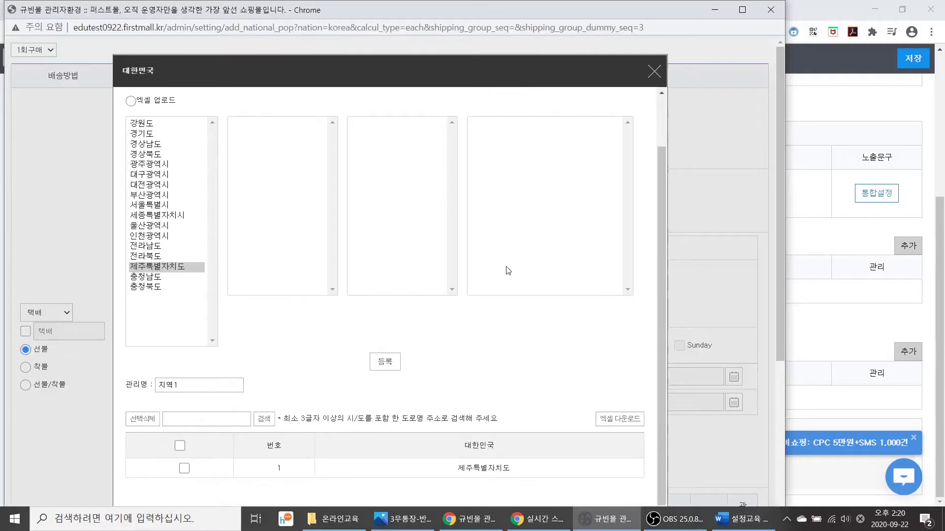
pyautogui.scroll(2, 615, 210)
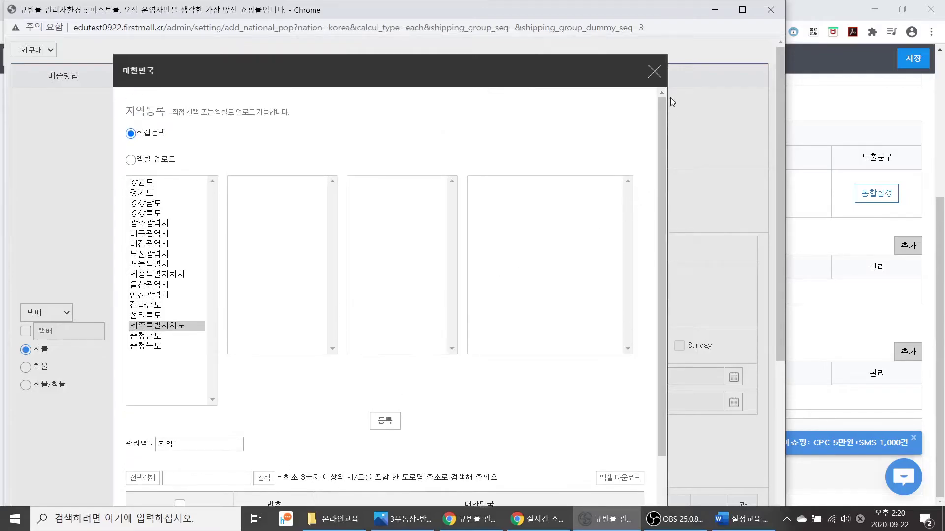
pyautogui.click(654, 74)
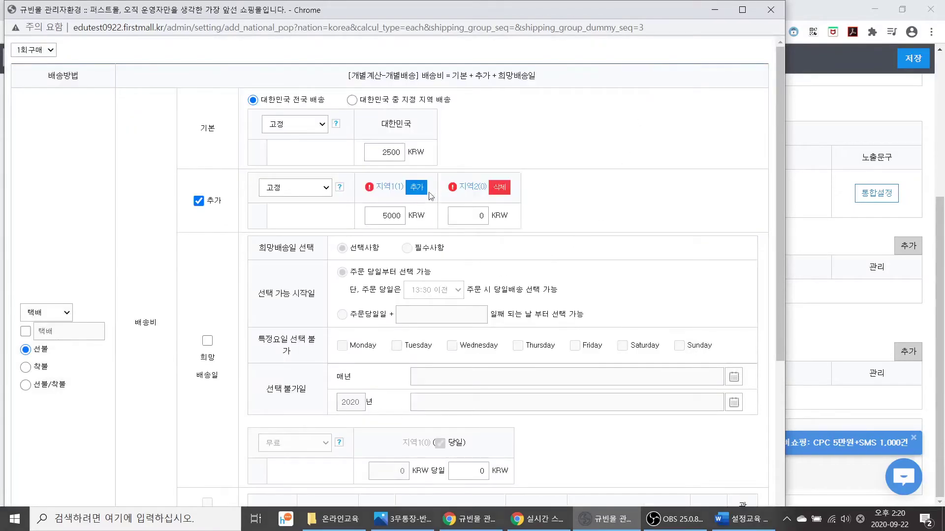
# Set region 2 to 경상북도 울릉군 with a 10000 KRW surcharge.
pyautogui.click(475, 218)
pyautogui.write('10000')
pyautogui.click(476, 188)
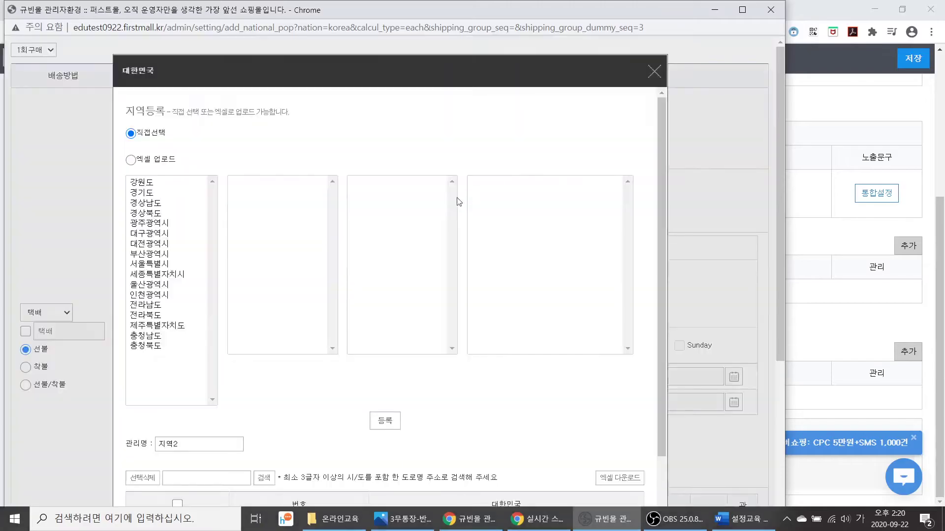
pyautogui.click(166, 214)
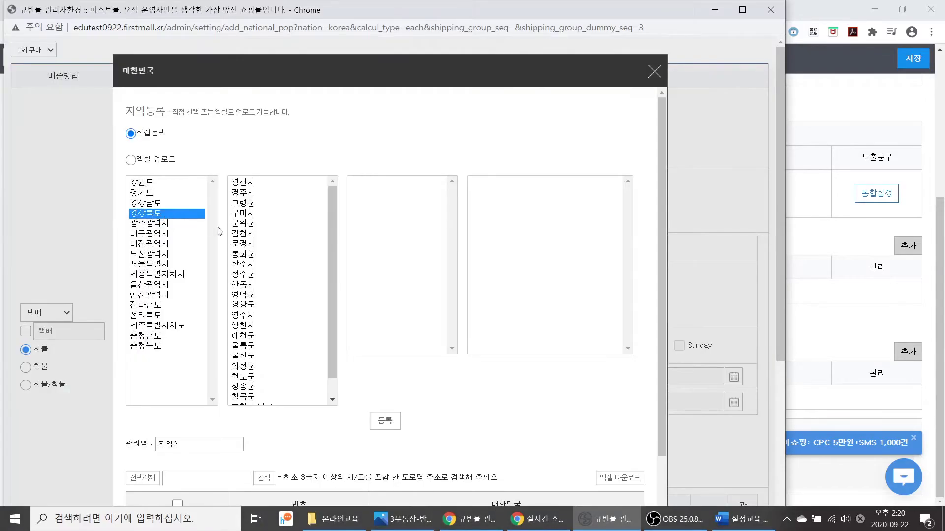
pyautogui.click(272, 347)
pyautogui.click(384, 420)
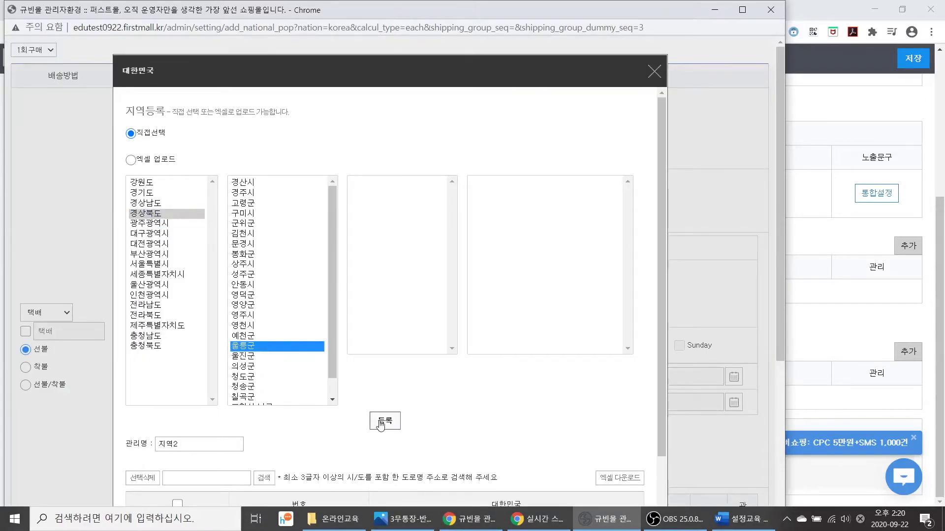
pyautogui.press('Return')
pyautogui.scroll(-1, 559, 320)
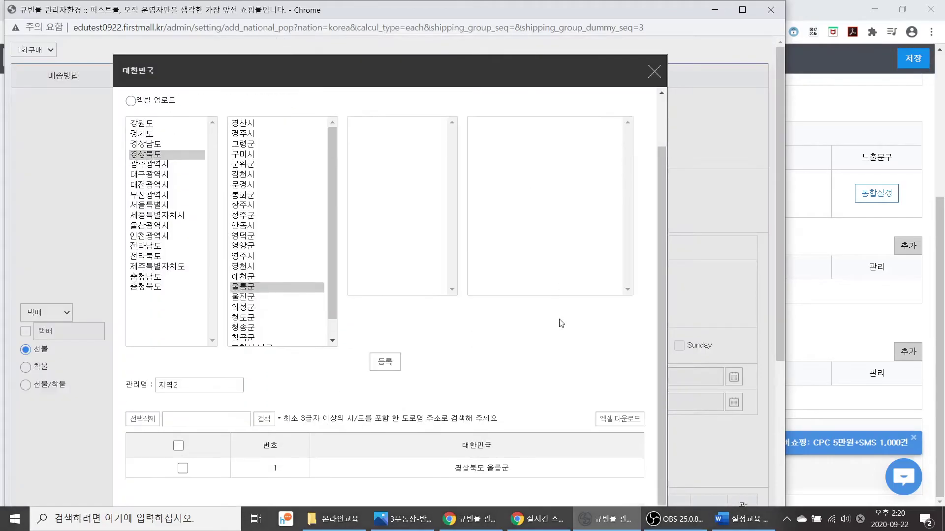
pyautogui.scroll(-1, 641, 86)
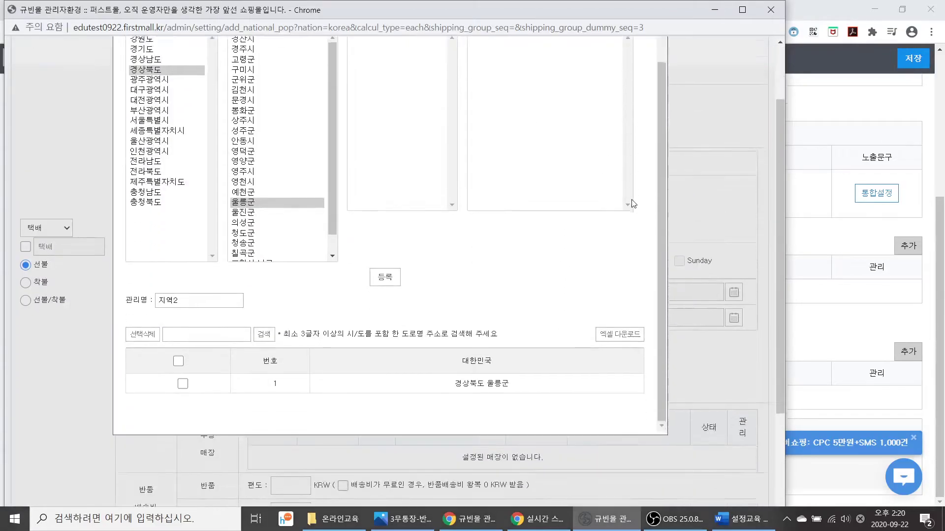
pyautogui.scroll(1, 638, 111)
pyautogui.scroll(1, 638, 111)
pyautogui.click(652, 74)
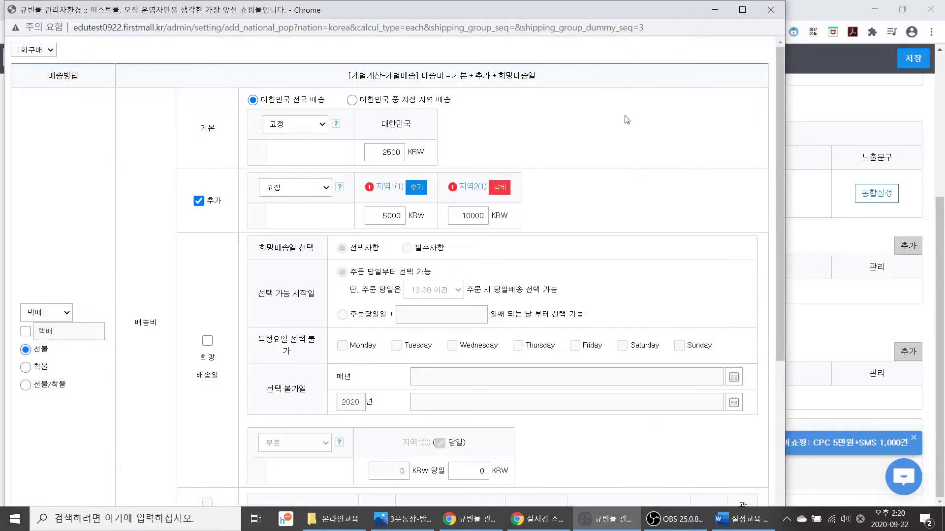
pyautogui.scroll(-3, 324, 310)
pyautogui.scroll(-2, 319, 313)
# Set return fees to 2500 KRW one-way and 5000 KRW round-trip exchange.
pyautogui.click(285, 328)
pyautogui.write('2500')
pyautogui.click(342, 325)
pyautogui.click(302, 350)
pyautogui.write('5000')
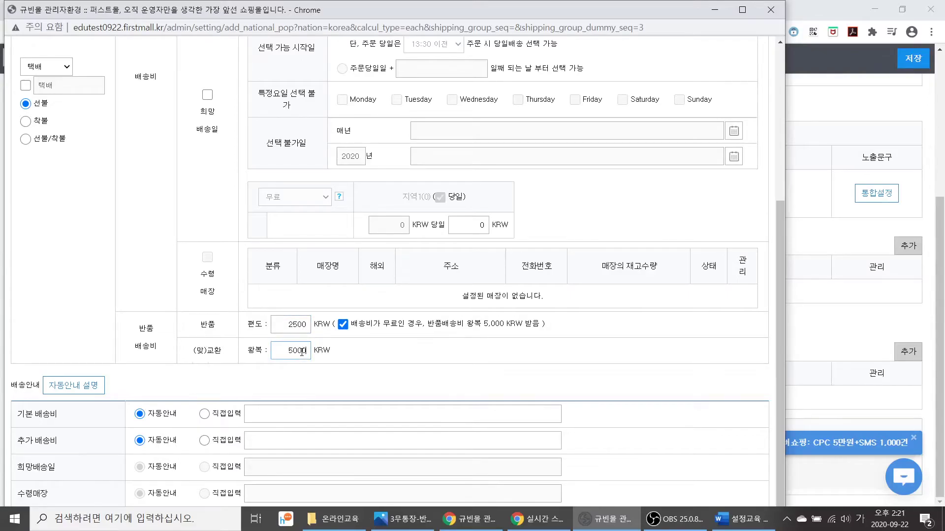
# Maximize the delivery-method window and apply the settings to the shipping group form.
pyautogui.scroll(-1, 374, 403)
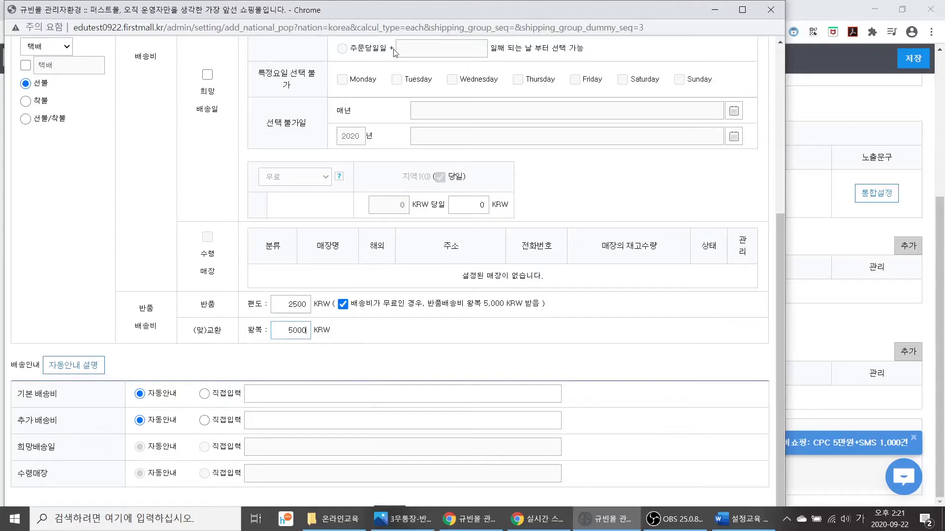
pyautogui.moveTo(387, 17); pyautogui.dragTo(393, 18)
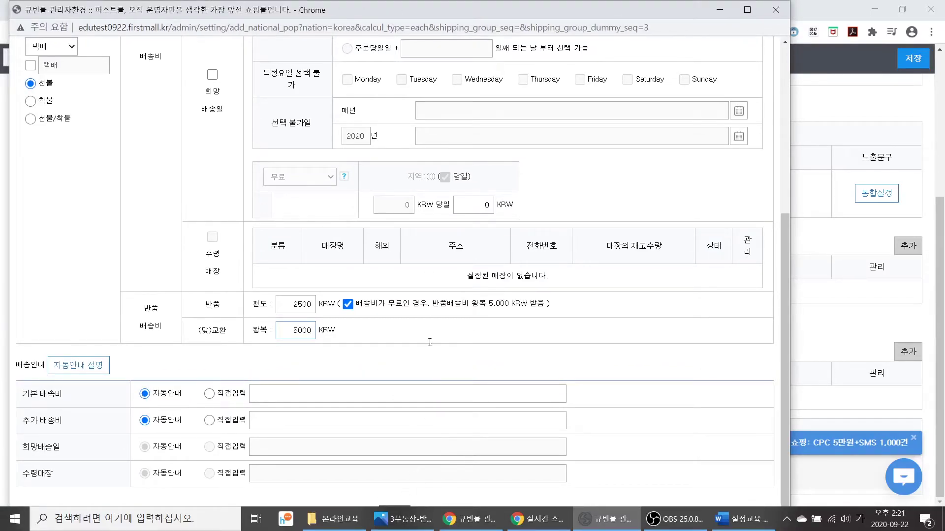
pyautogui.doubleClick(463, 13)
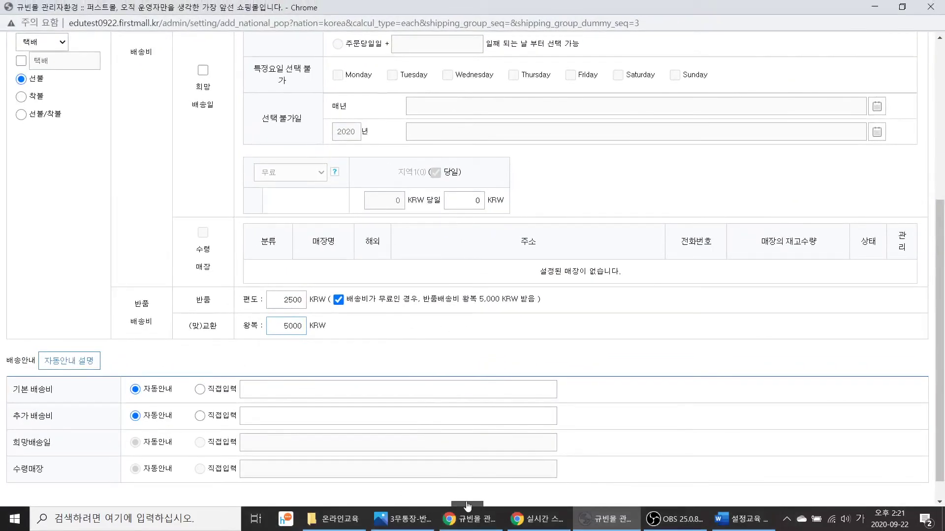
pyautogui.click(467, 504)
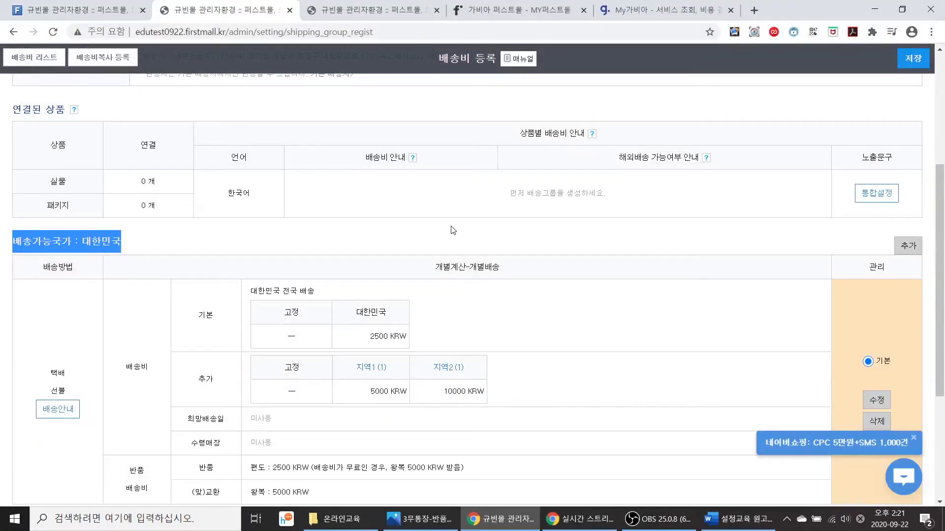
# Save the 개별배송 2500 group, return to the 배송비 list, and copy the admin page URL.
pyautogui.click(912, 58)
pyautogui.click(461, 305)
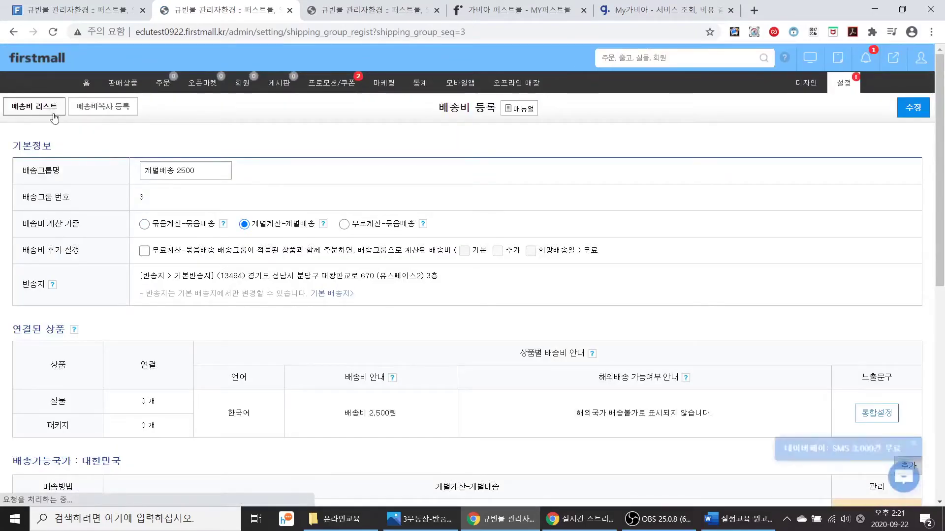
pyautogui.click(55, 118)
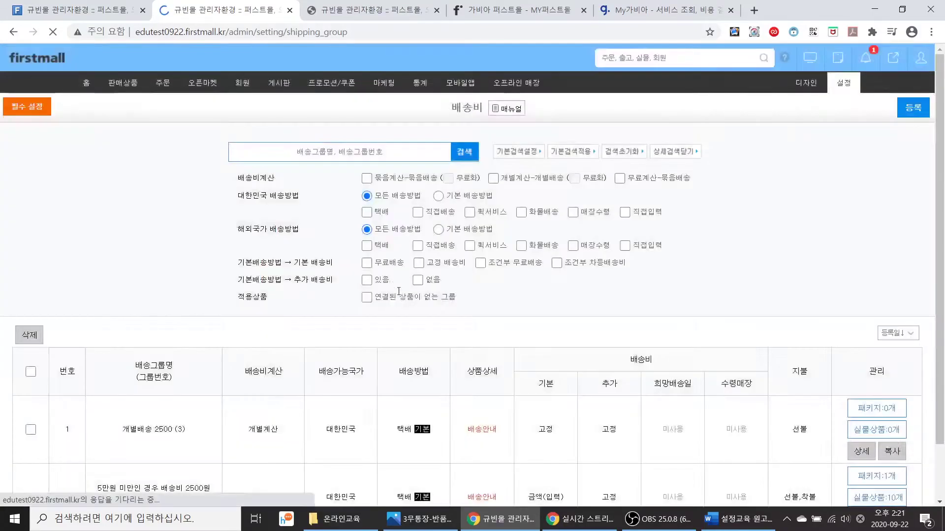
pyautogui.scroll(-1, 417, 329)
pyautogui.scroll(-1, 417, 329)
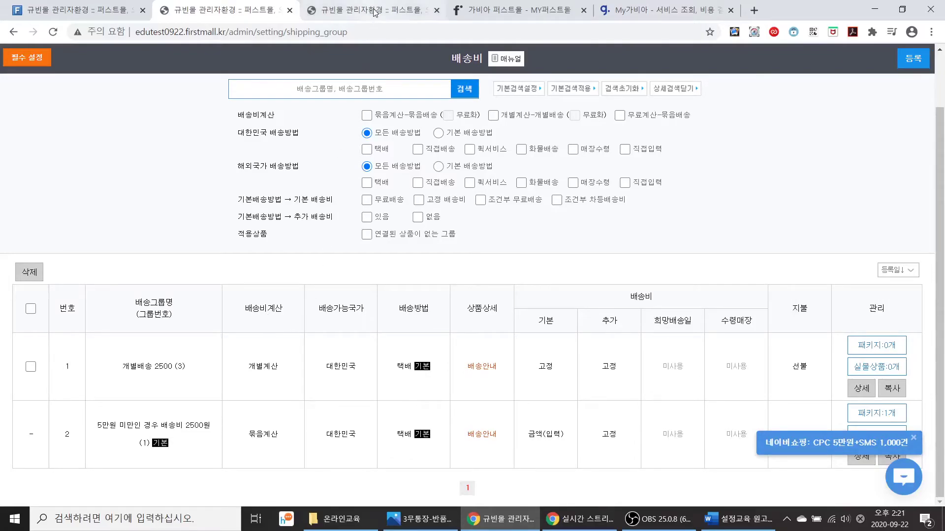
pyautogui.click(314, 36)
pyautogui.hotkey('ctrl', 'c')
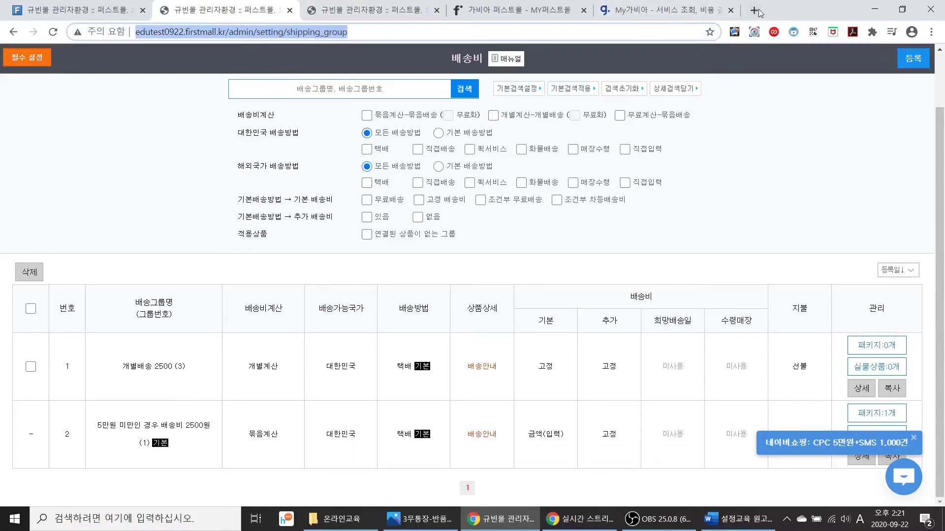
# Load the admin in a new tab and open a new physical product registration form.
pyautogui.click(754, 9)
pyautogui.hotkey('ctrl', 'v')
pyautogui.press('Return')
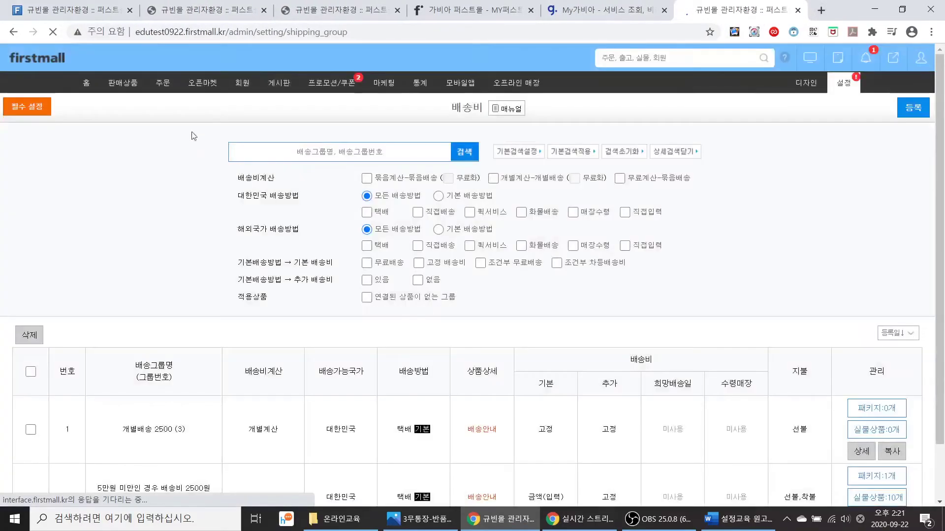
pyautogui.moveTo(133, 84)
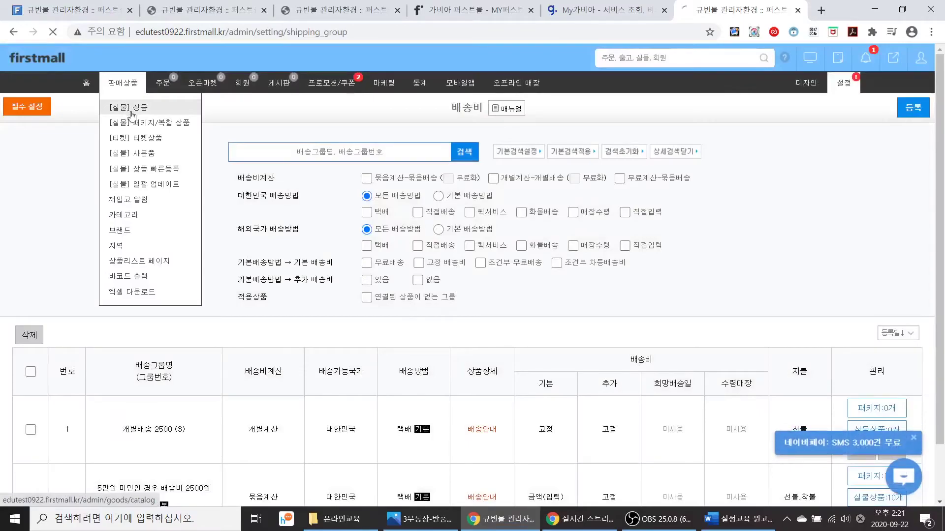
pyautogui.click(130, 107)
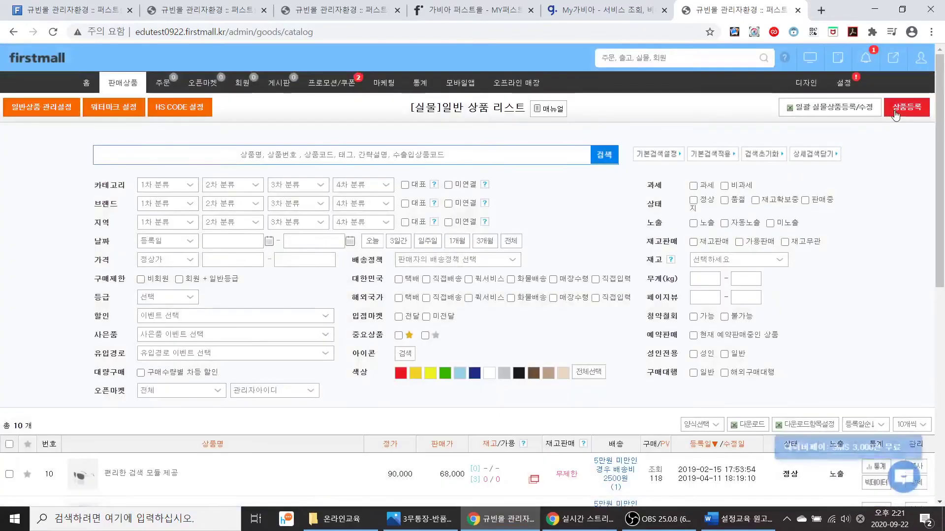
pyautogui.click(901, 107)
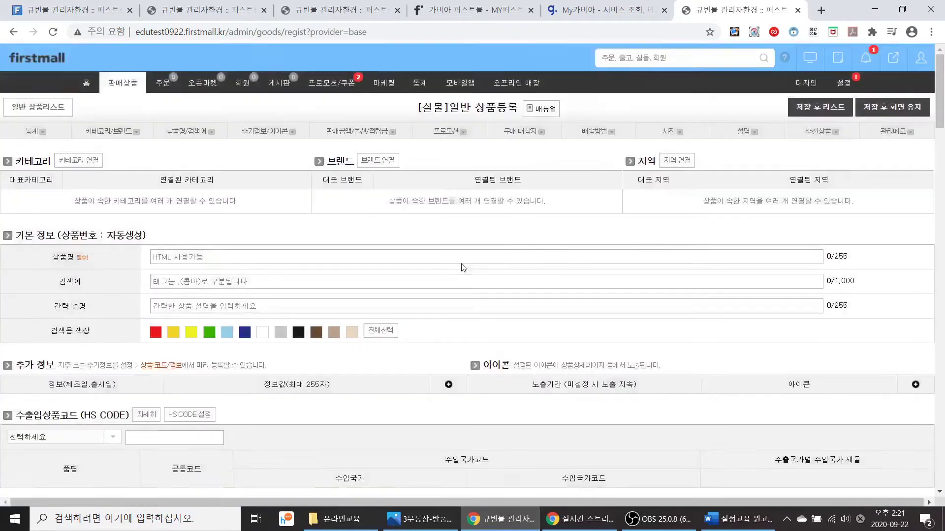
# Compare the shipping groups, including 개별배송 2500 (3), and keep the default group.
pyautogui.click(600, 135)
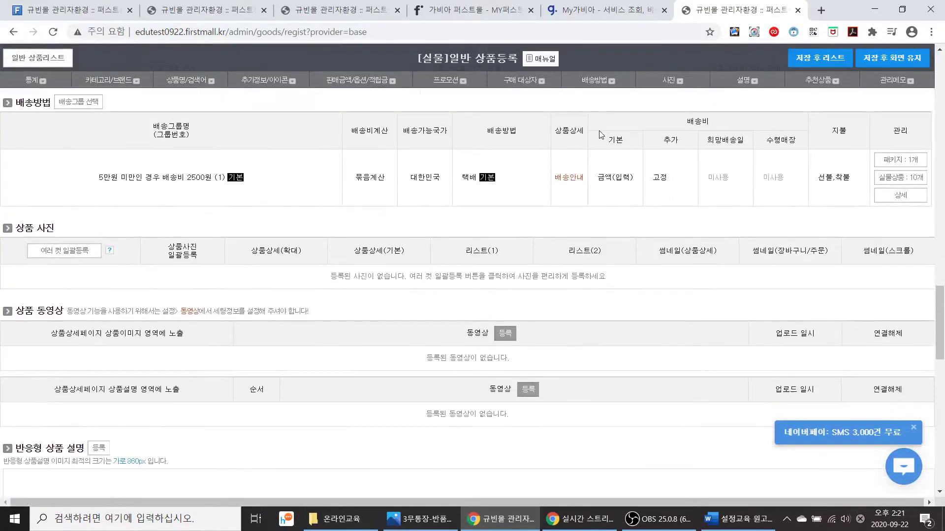
pyautogui.click(81, 105)
pyautogui.click(318, 237)
pyautogui.click(315, 206)
pyautogui.click(318, 239)
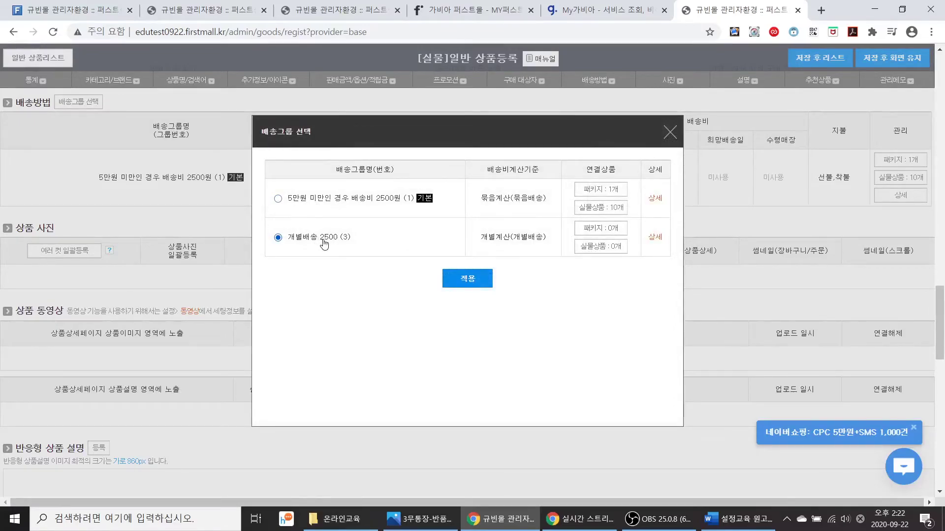
pyautogui.click(670, 133)
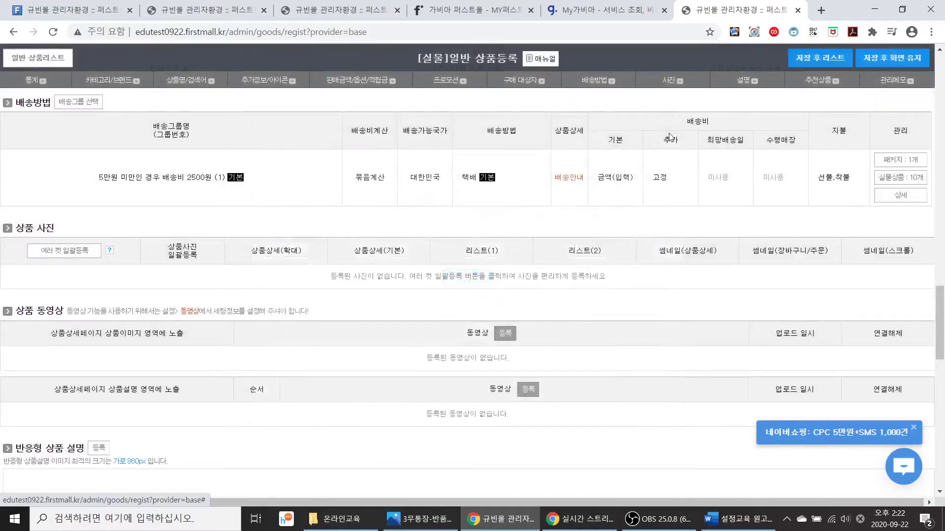
pyautogui.click(424, 517)
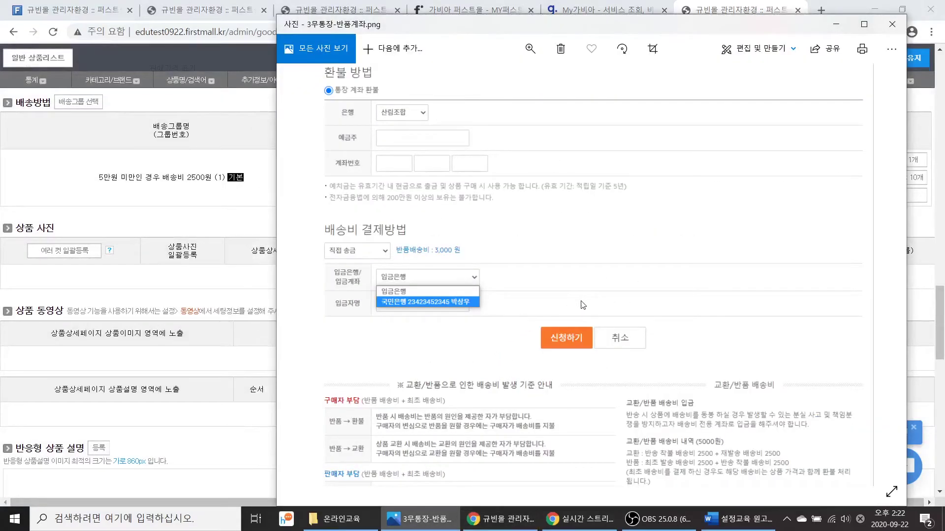
# View the 4추가배송비.png example with its 5,000원 Jeju surcharge, then return to the product form.
pyautogui.press('Right')
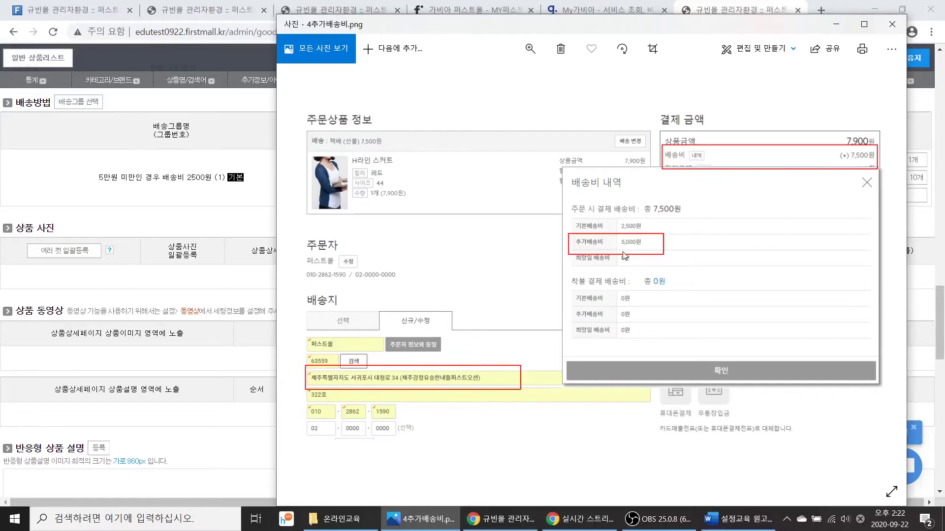
pyautogui.click(236, 215)
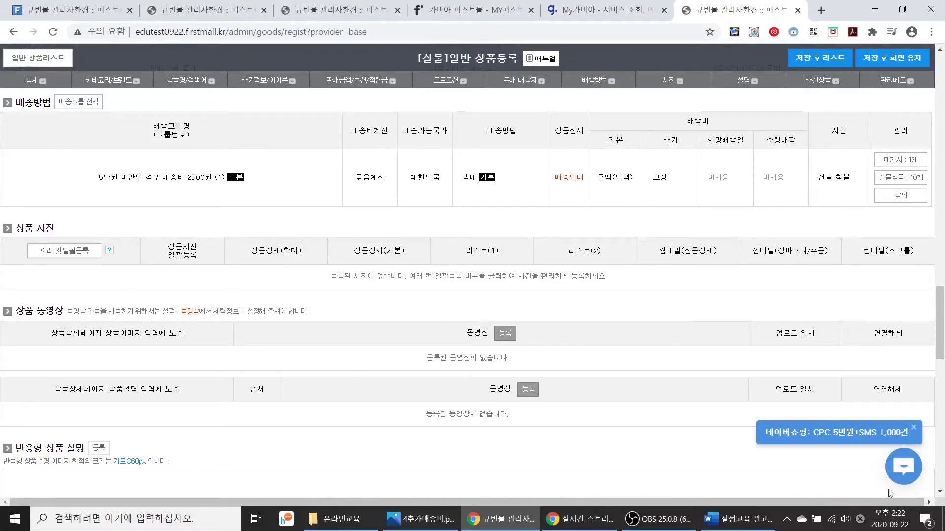
# Open the 15. 택배사 settings and start editing the shop's courier list.
pyautogui.scroll(15, 684, 300)
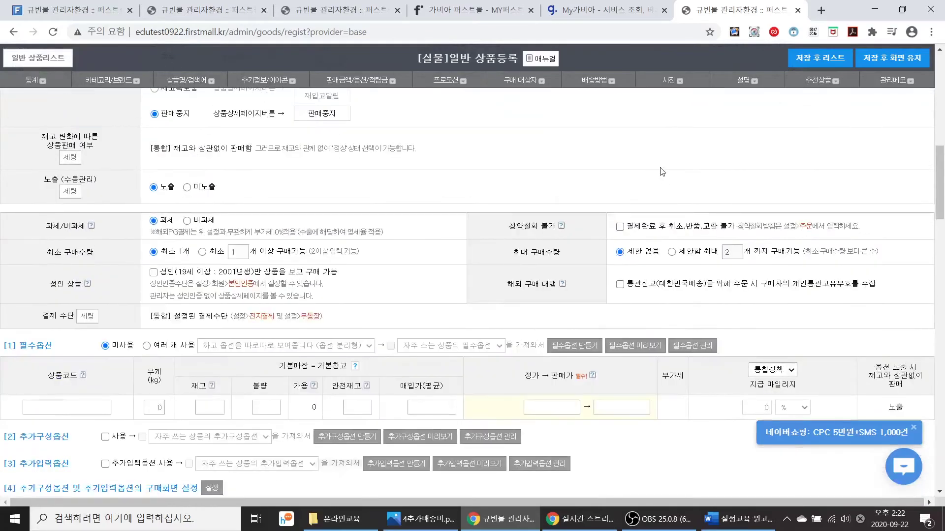
pyautogui.scroll(10, 662, 172)
pyautogui.moveTo(843, 85)
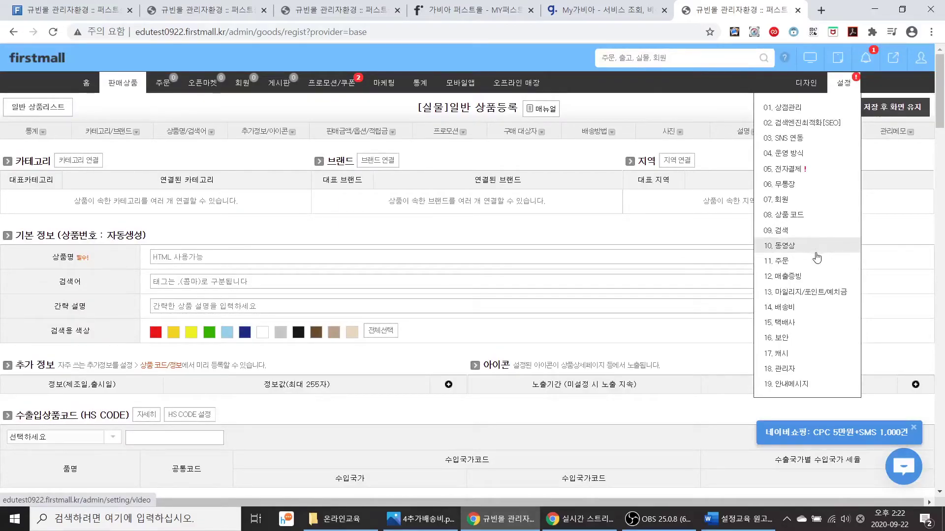
pyautogui.click(807, 325)
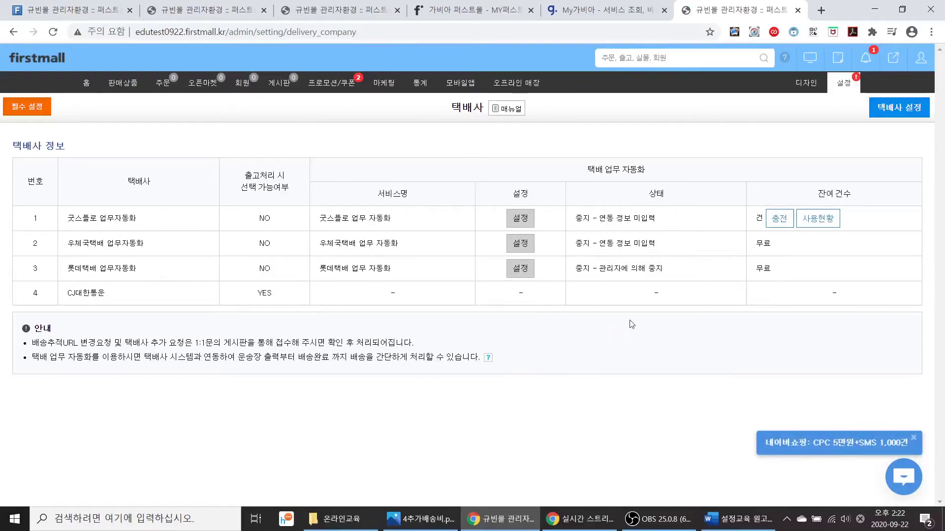
pyautogui.click(896, 112)
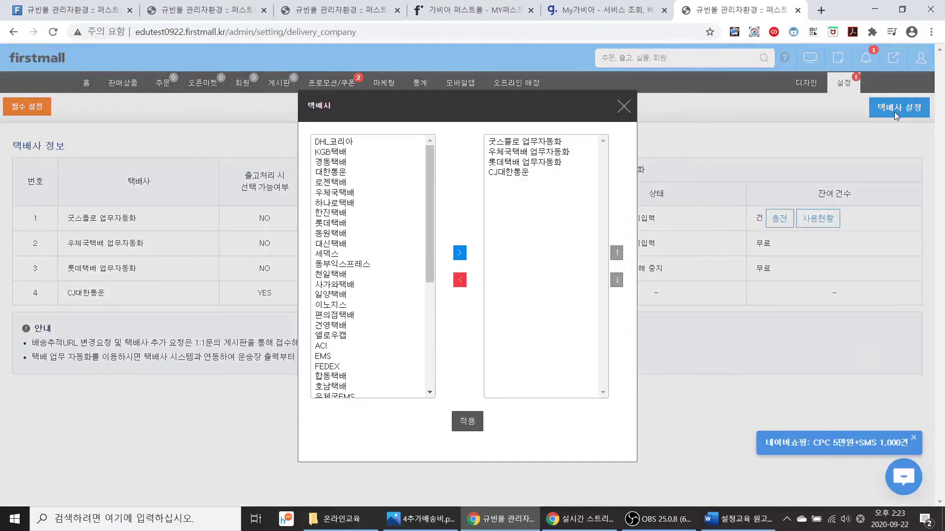
# Add 로젠택배, remove 롯데택배 and 우체국택배 업무자동화, and apply the changes.
pyautogui.click(347, 186)
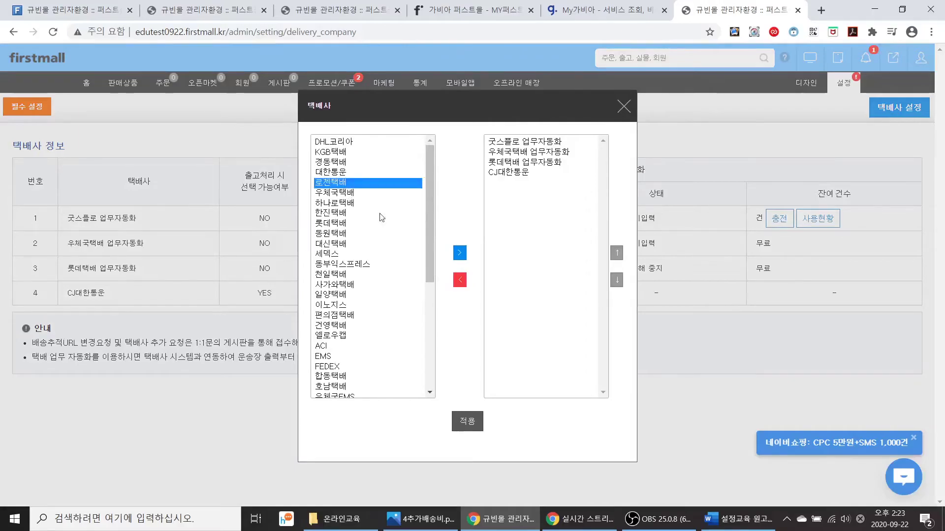
pyautogui.click(459, 253)
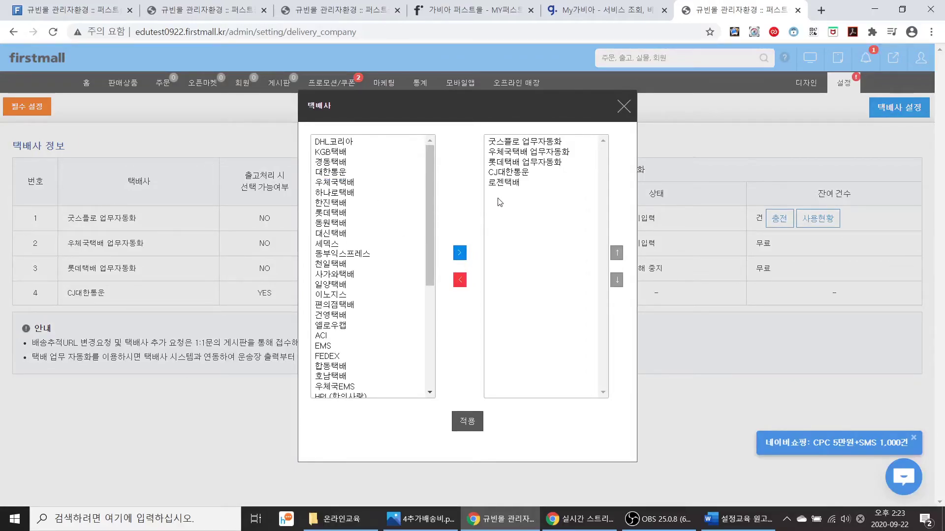
pyautogui.click(527, 163)
pyautogui.click(459, 279)
pyautogui.click(529, 152)
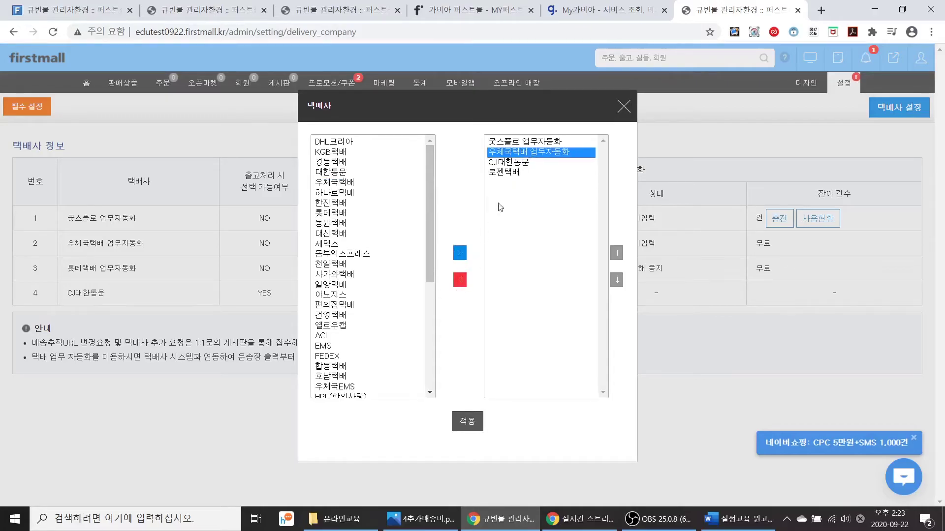
pyautogui.click(461, 280)
pyautogui.click(465, 426)
pyautogui.click(462, 302)
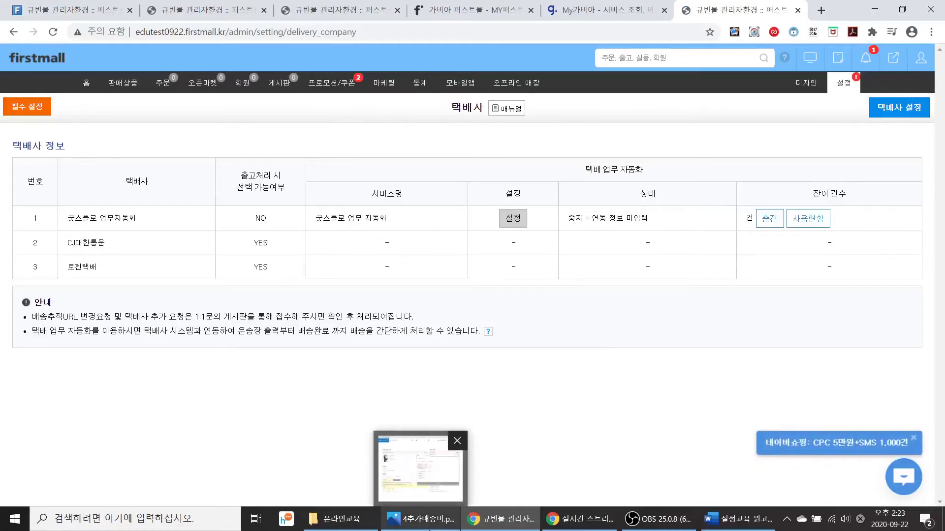
pyautogui.click(424, 521)
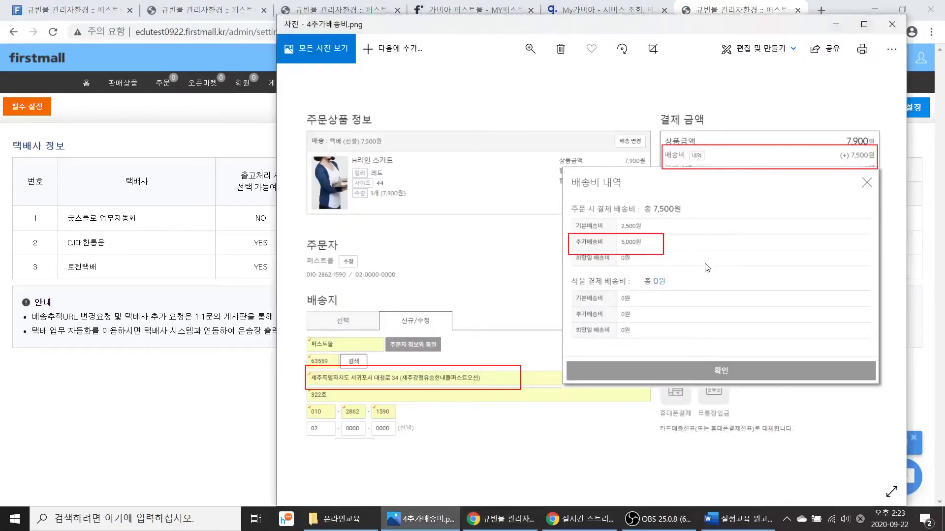
pyautogui.press('Right')
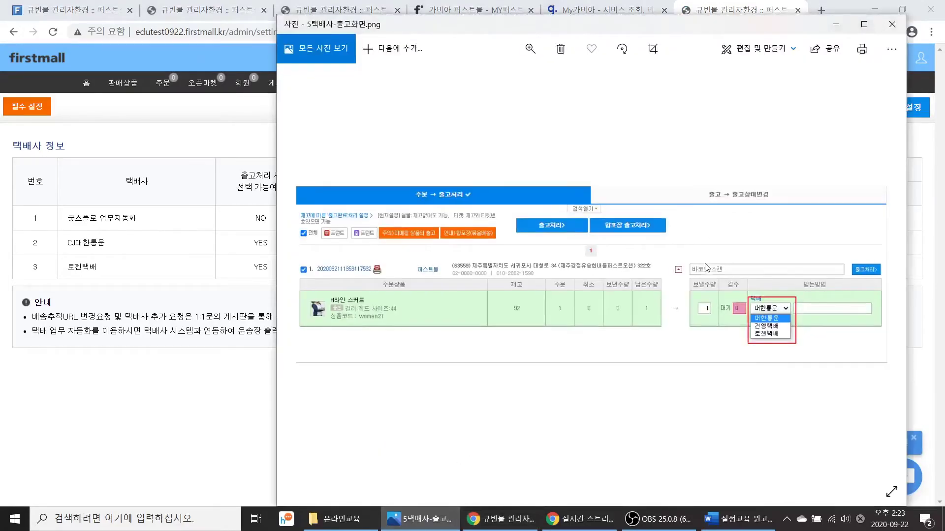
pyautogui.doubleClick(597, 33)
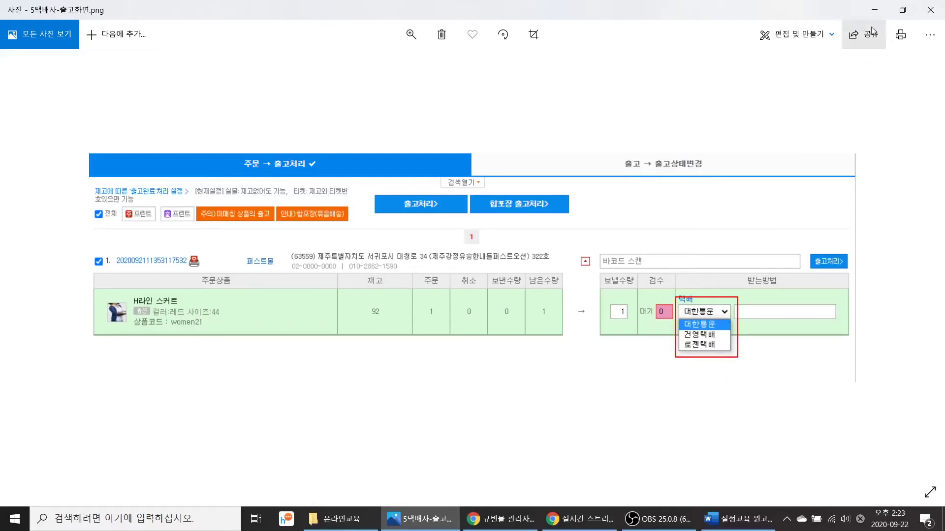
pyautogui.doubleClick(804, 15)
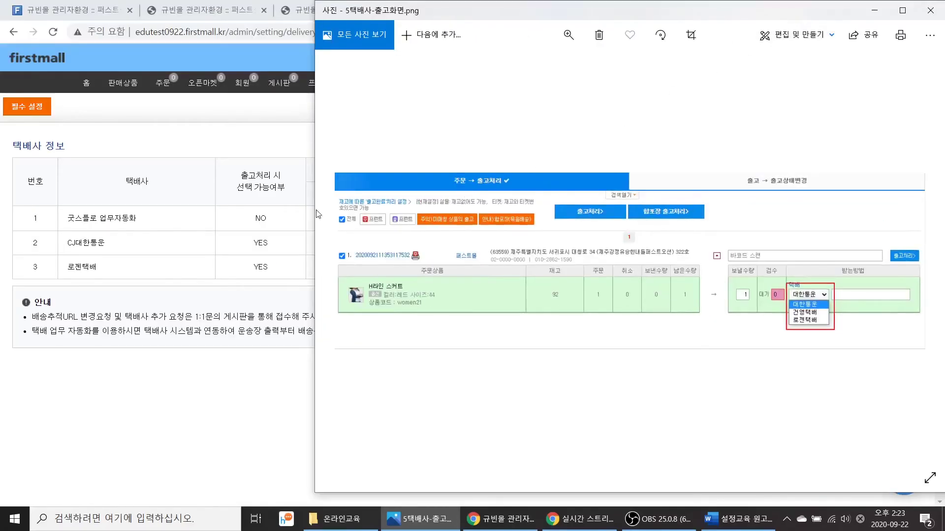
pyautogui.click(245, 177)
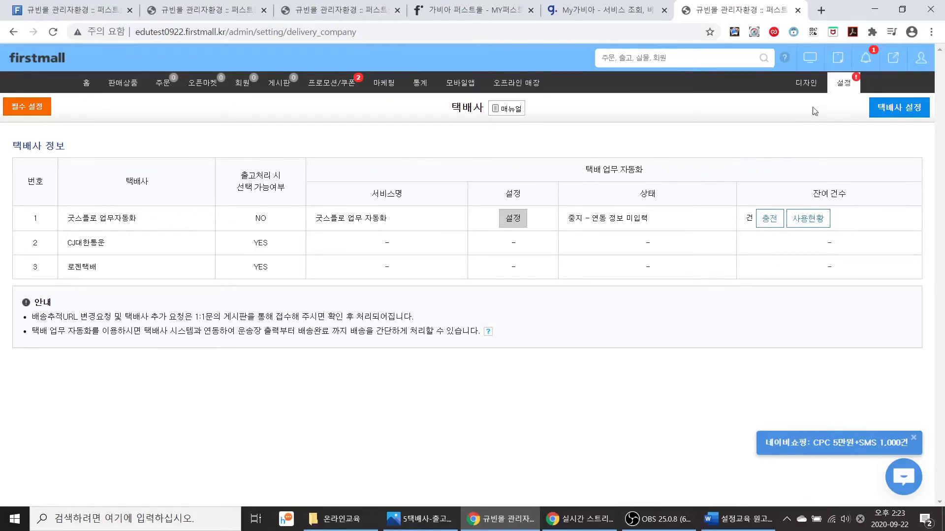
# Open the 보안 security settings, then view the My가비아 domain list showing gyubinmall.shop.
pyautogui.moveTo(840, 88)
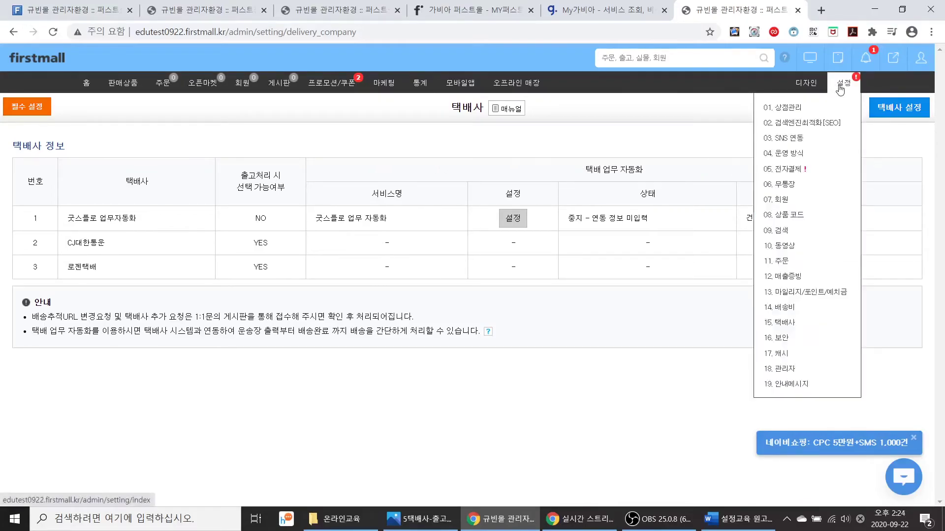
pyautogui.click(842, 342)
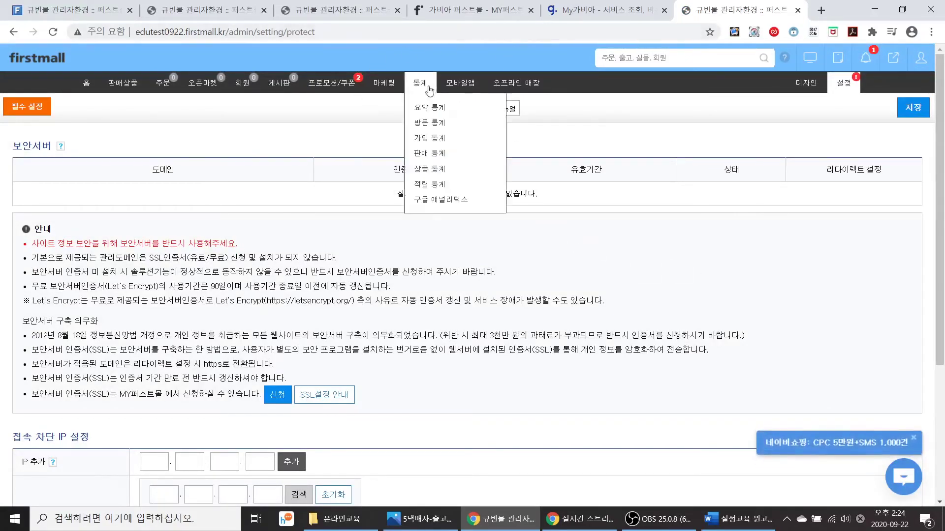
pyautogui.click(561, 11)
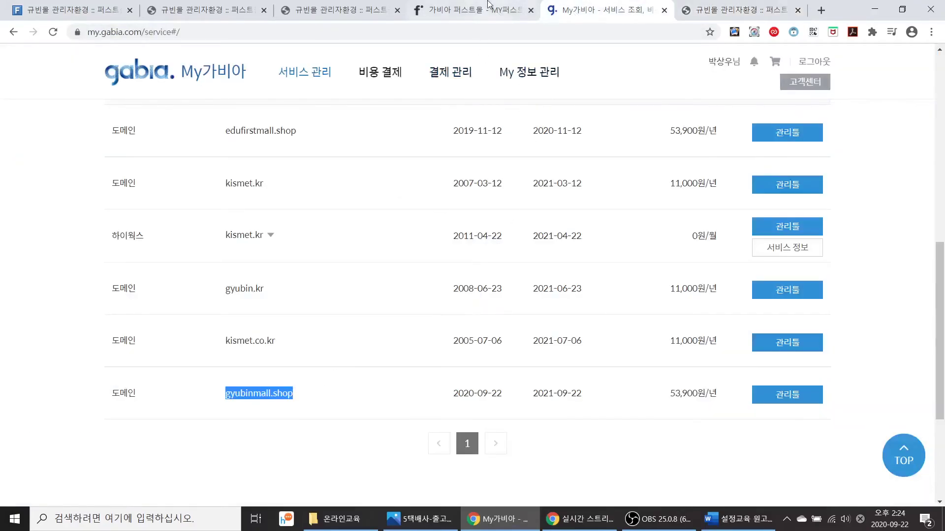
# Log in to MY퍼스트몰 with the account ID, password and security check text.
pyautogui.hotkey('ctrl', 'pageup')
pyautogui.scroll(-4, 393, 384)
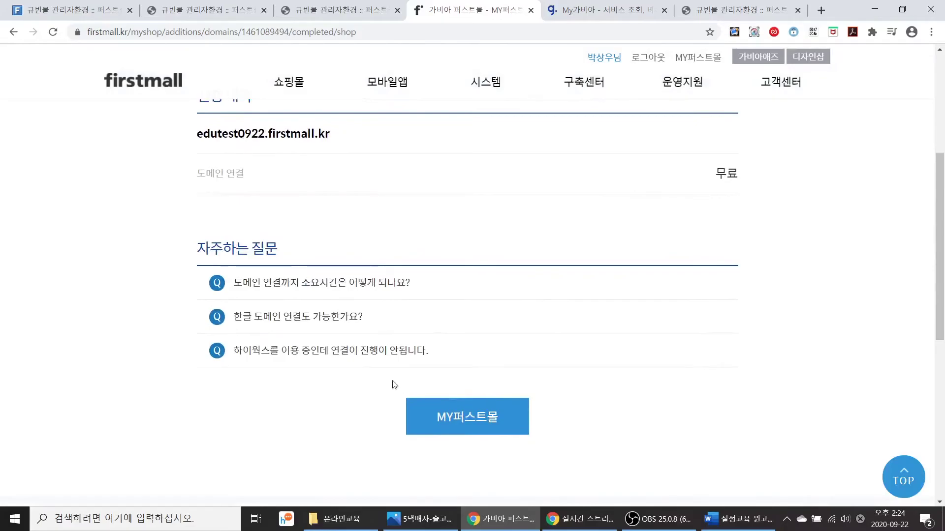
pyautogui.click(451, 400)
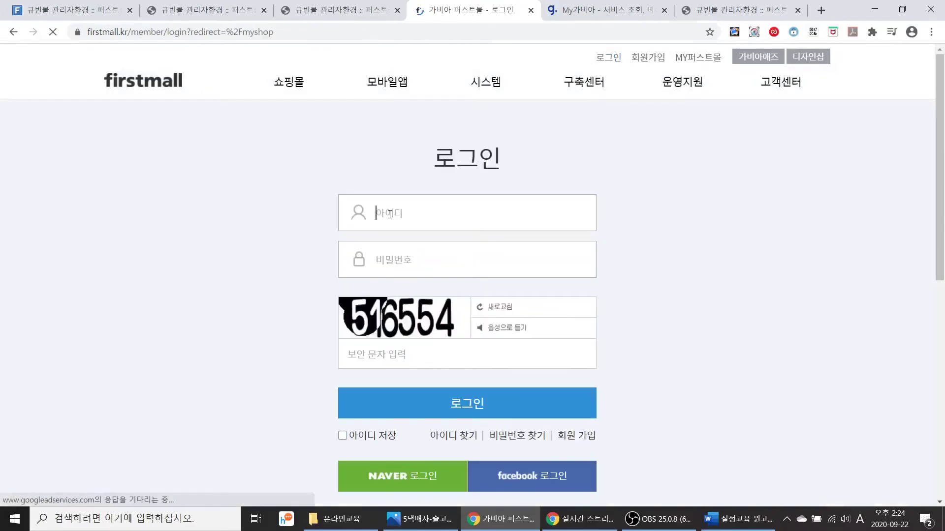
pyautogui.write('kisnet')
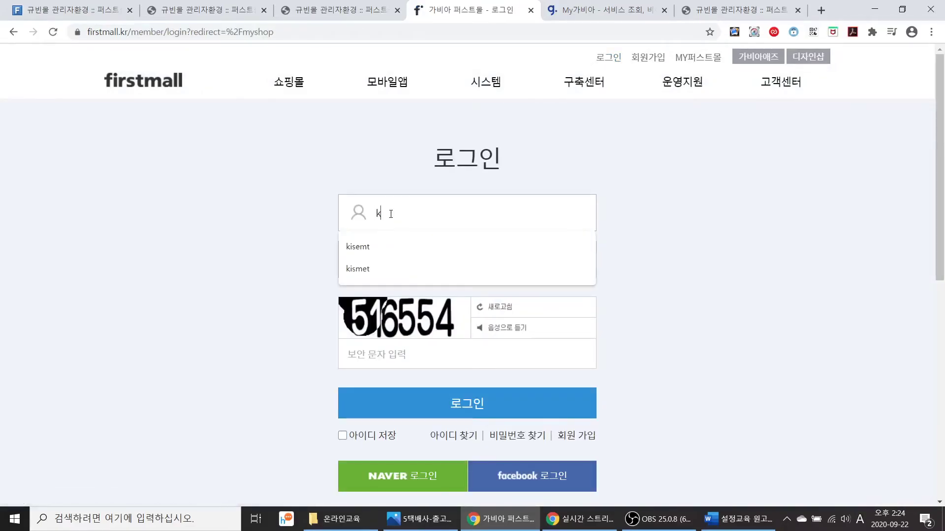
pyautogui.press('Tab')
pyautogui.write('•••')
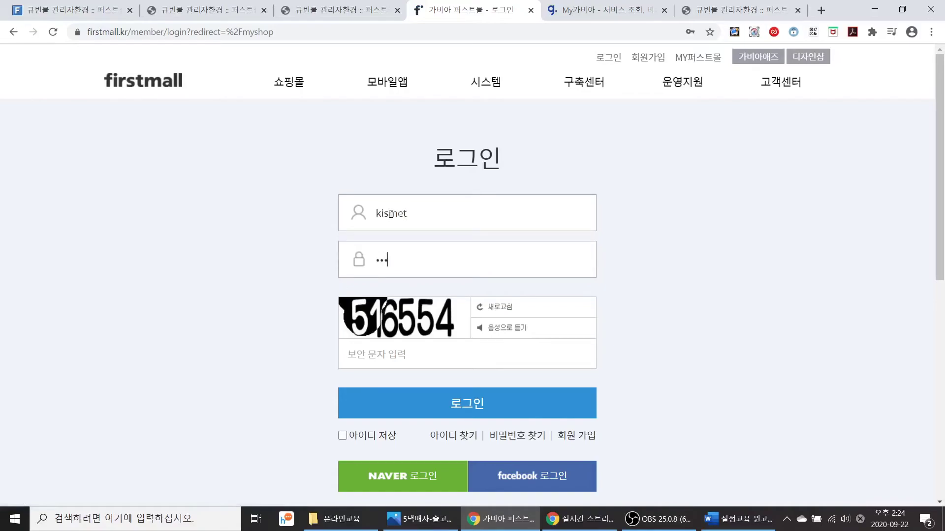
pyautogui.write('••••••')
pyautogui.click(406, 358)
pyautogui.write('516554')
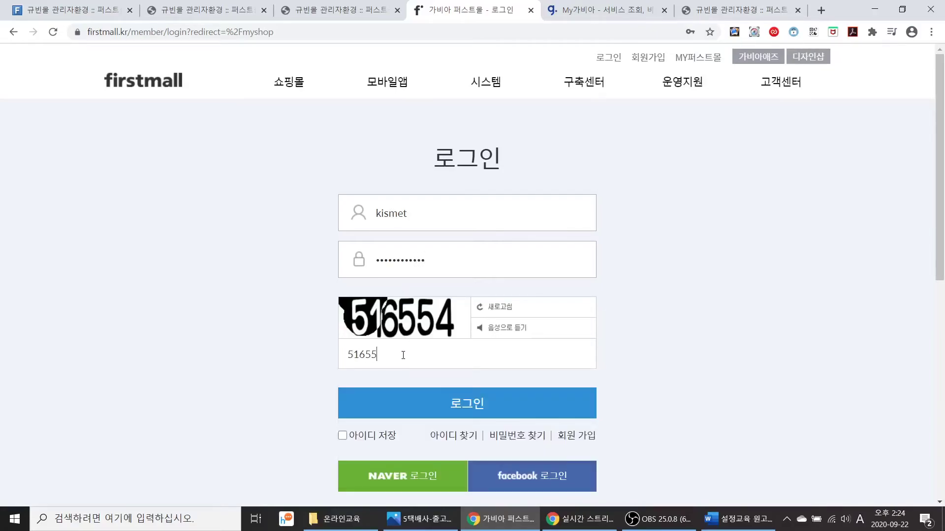
pyautogui.click(412, 403)
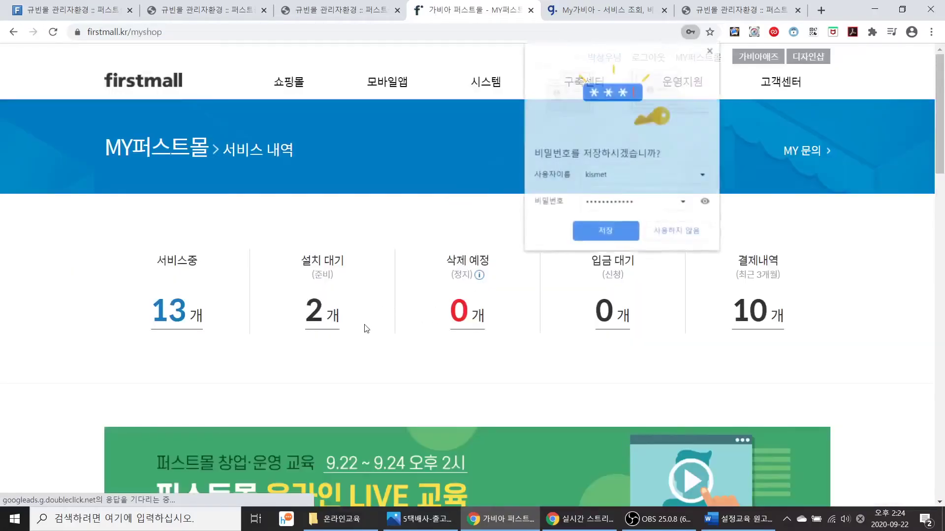
# Open edutest0922.firstmall.kr's service details and select gyubinmall.shop for a new tab.
pyautogui.scroll(-8, 364, 324)
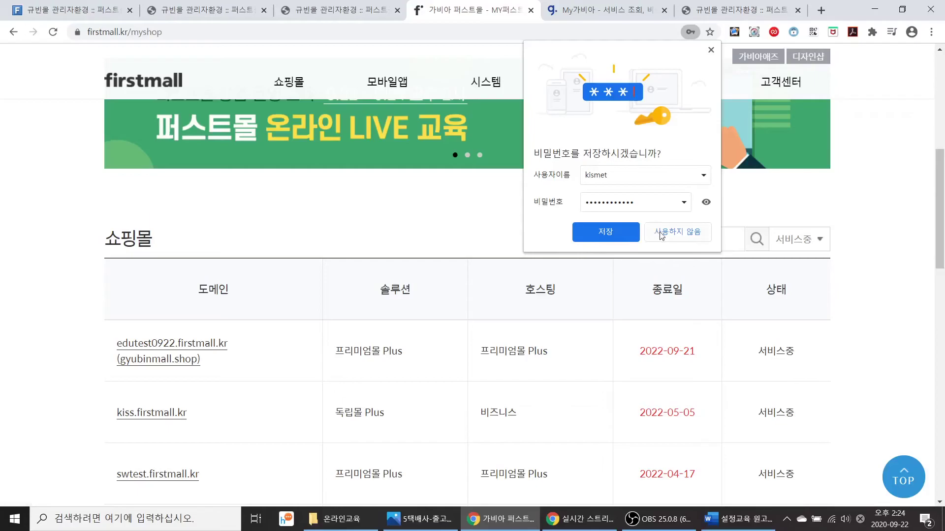
pyautogui.click(661, 236)
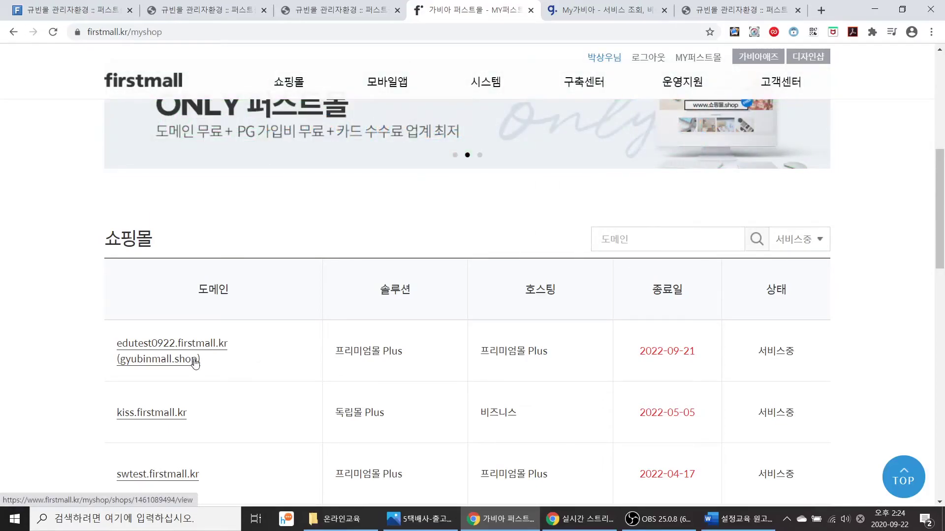
pyautogui.click(155, 364)
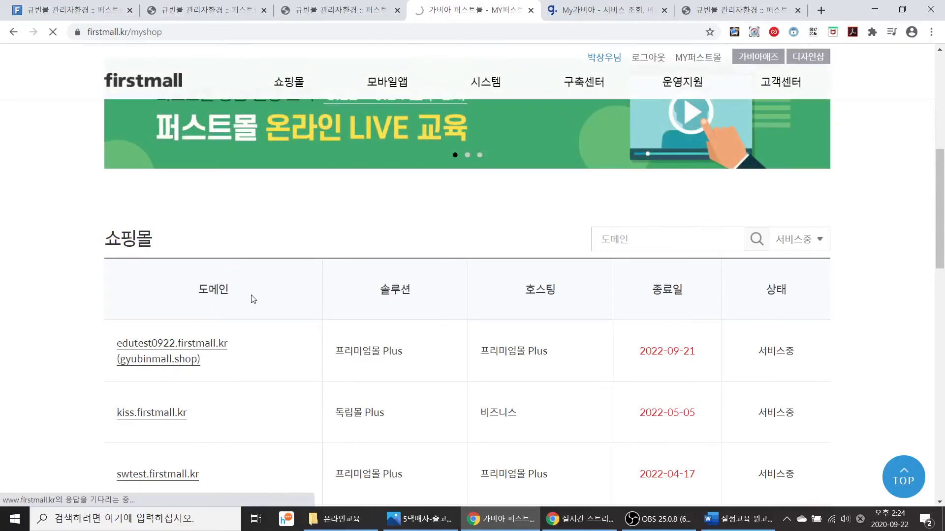
pyautogui.moveTo(395, 294); pyautogui.dragTo(540, 285)
pyautogui.hotkey('ctrl', 'c')
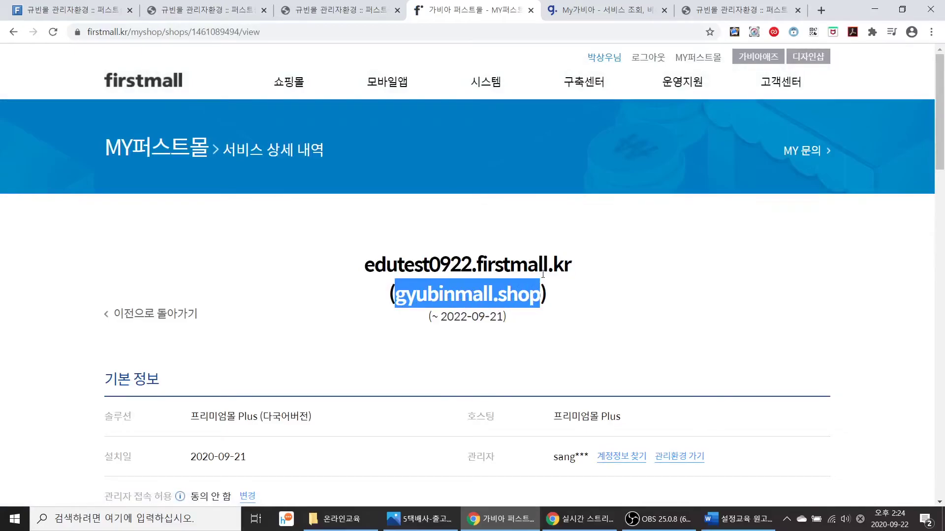
pyautogui.click(821, 10)
# Load gyubinmall.shop in the new tab and close the Grand Open Sale popup.
pyautogui.hotkey('ctrl', 'v')
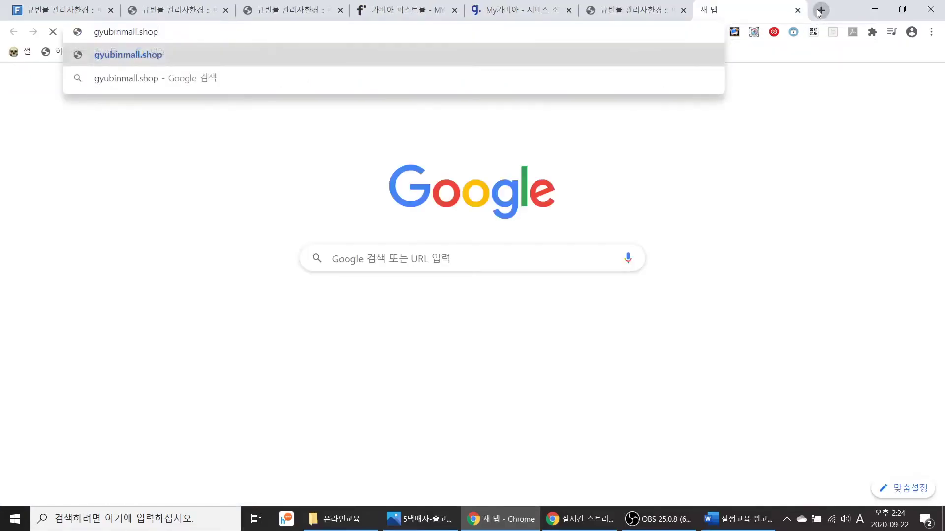
pyautogui.press('Return')
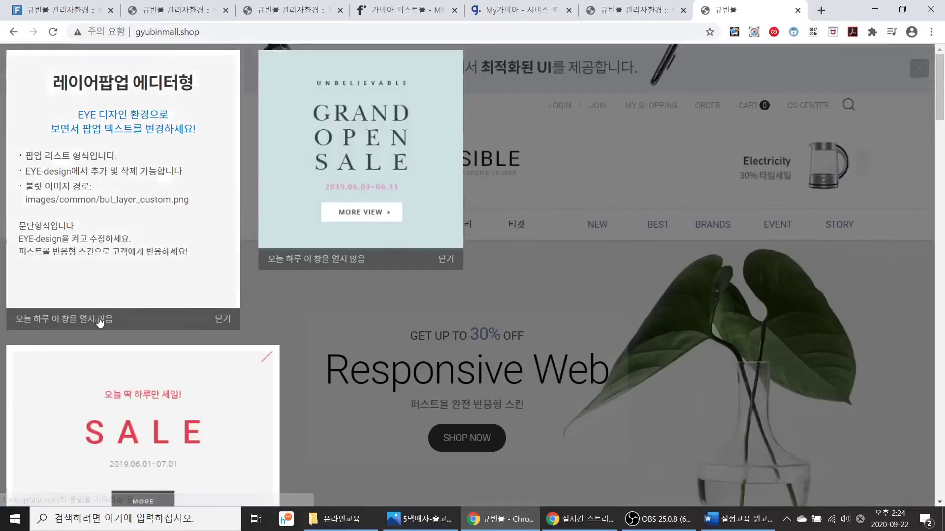
pyautogui.click(305, 266)
pyautogui.scroll(-3, 173, 307)
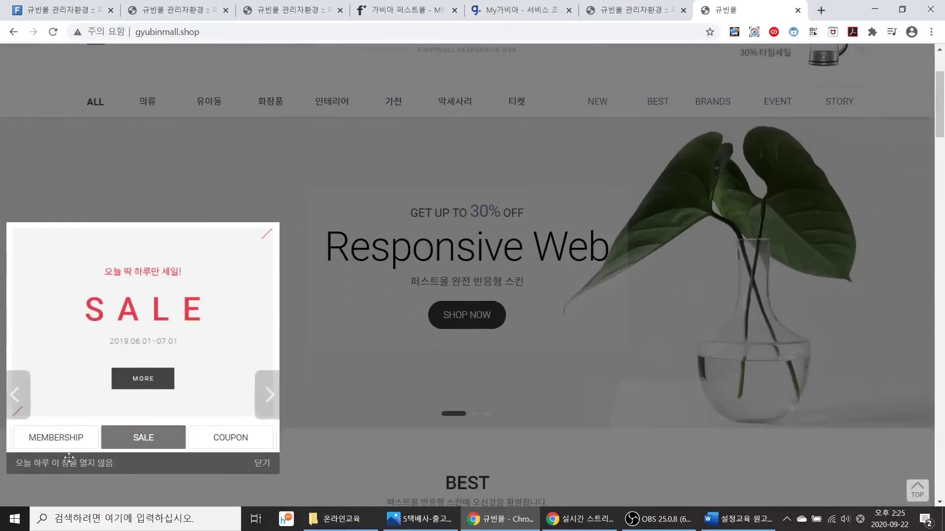
pyautogui.scroll(3, 157, 300)
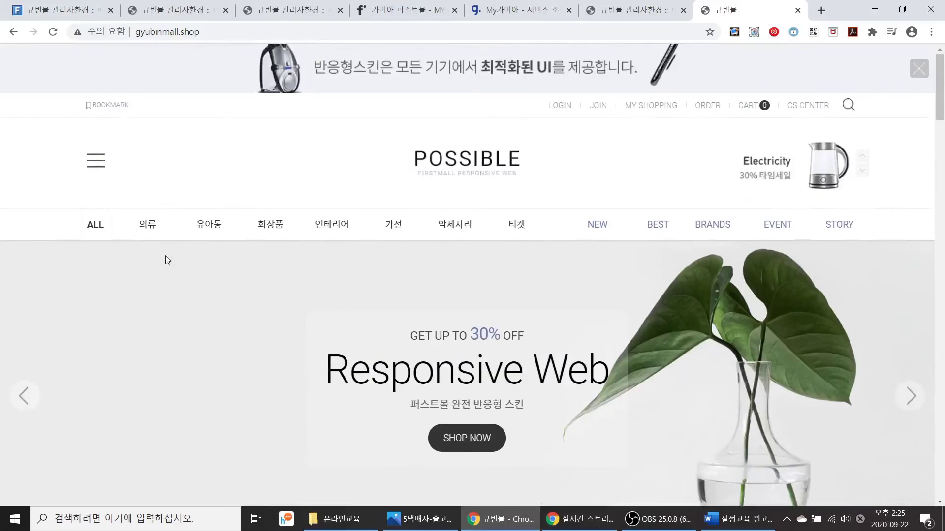
# Confirm the site is flagged not secure without HTTPS, then return to MY Firstmall.
pyautogui.click(187, 32)
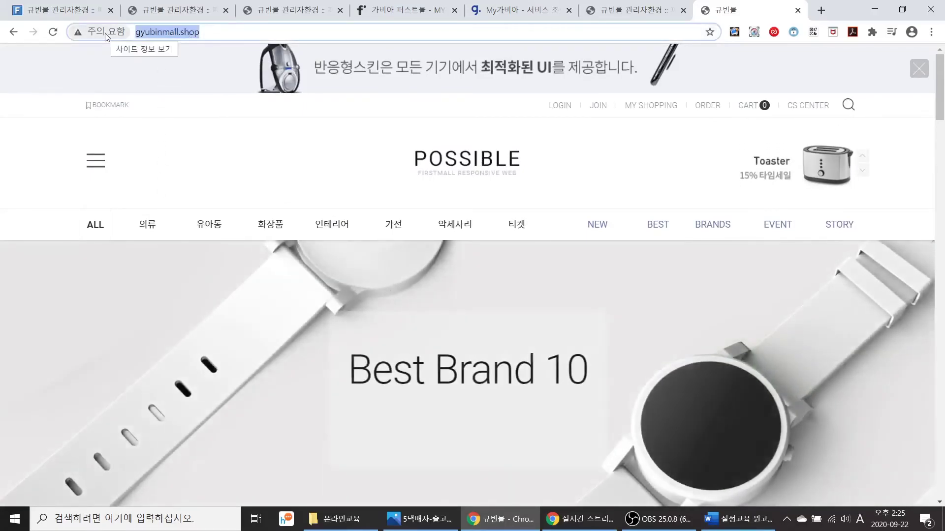
pyautogui.click(104, 32)
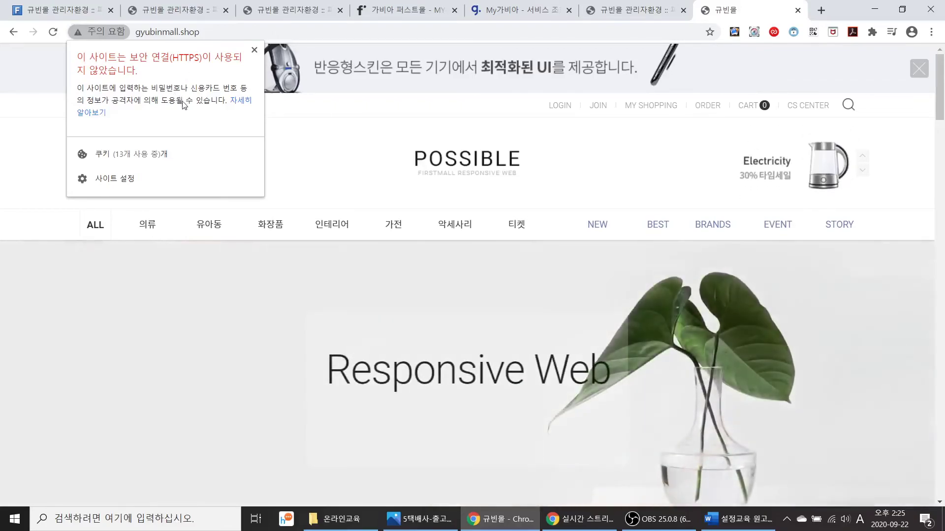
pyautogui.click(253, 51)
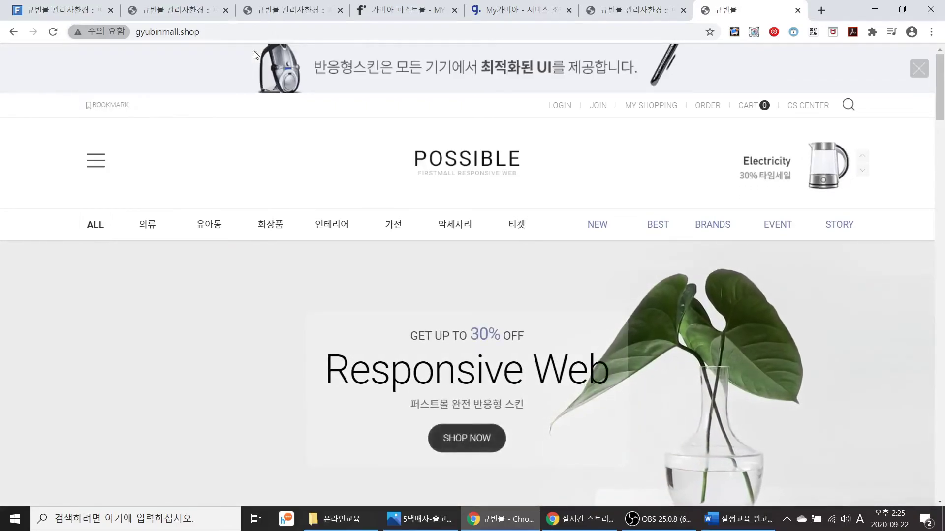
pyautogui.click(295, 31)
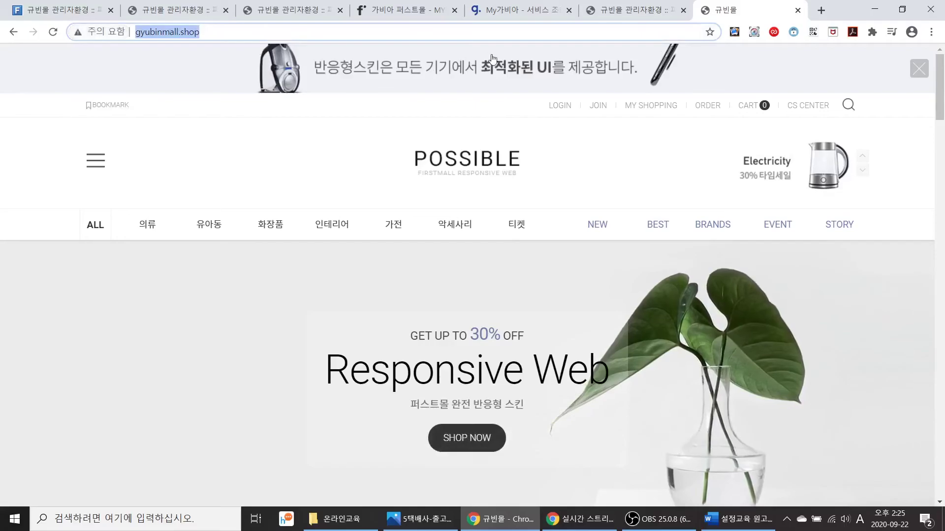
pyautogui.click(404, 15)
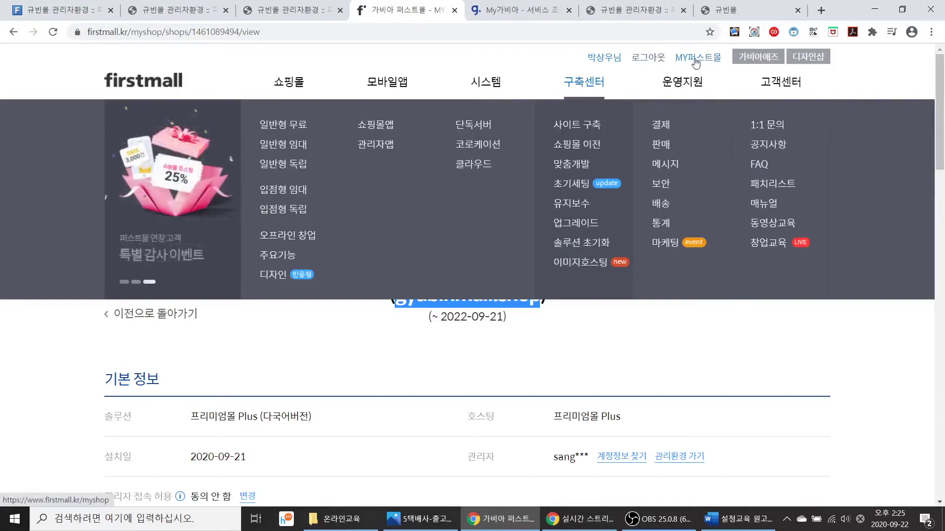
# Reopen edutest0922.firstmall.kr's details and find 보안서버 (SSL) listed as 미신청 under 부가서비스.
pyautogui.click(695, 60)
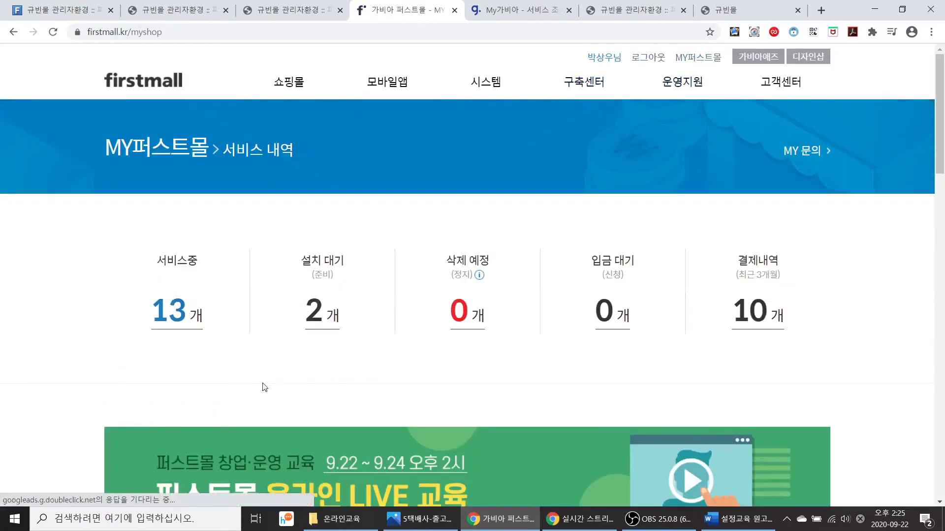
pyautogui.scroll(-6, 279, 387)
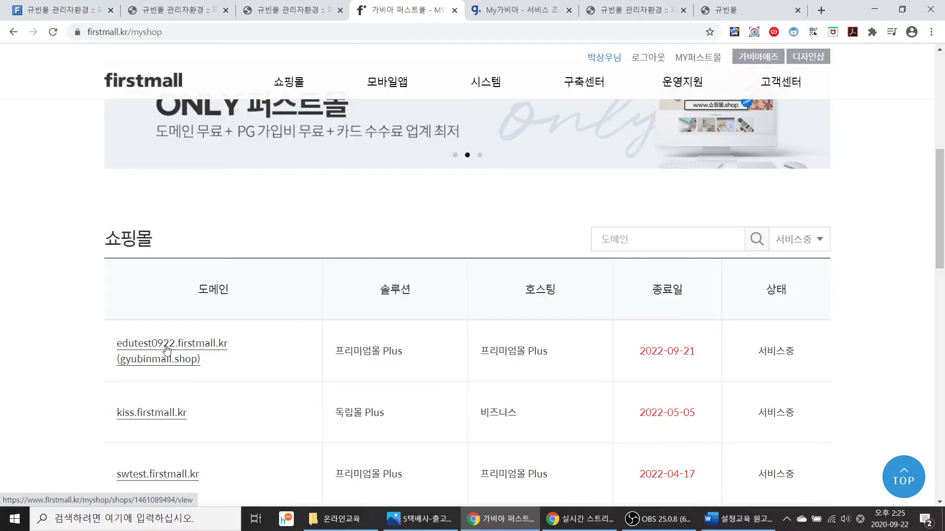
pyautogui.click(166, 350)
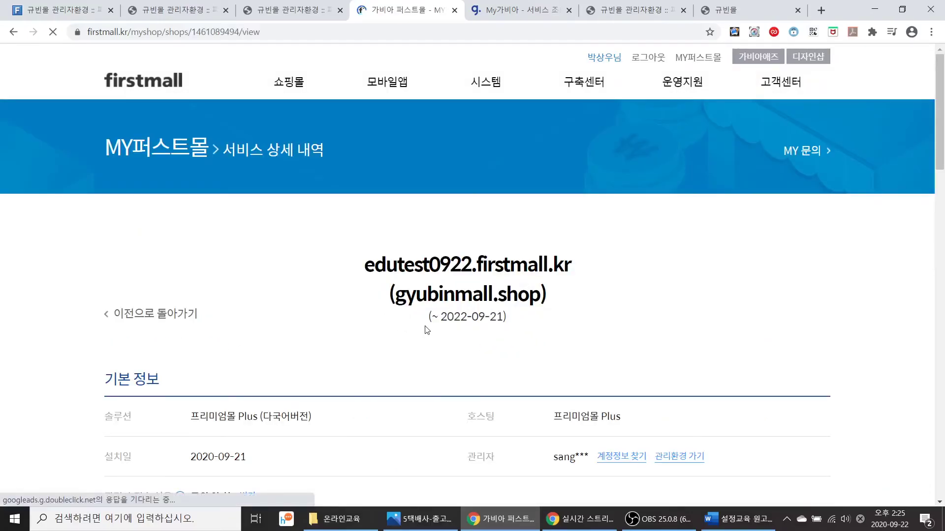
pyautogui.scroll(-10, 427, 330)
pyautogui.scroll(-4, 427, 330)
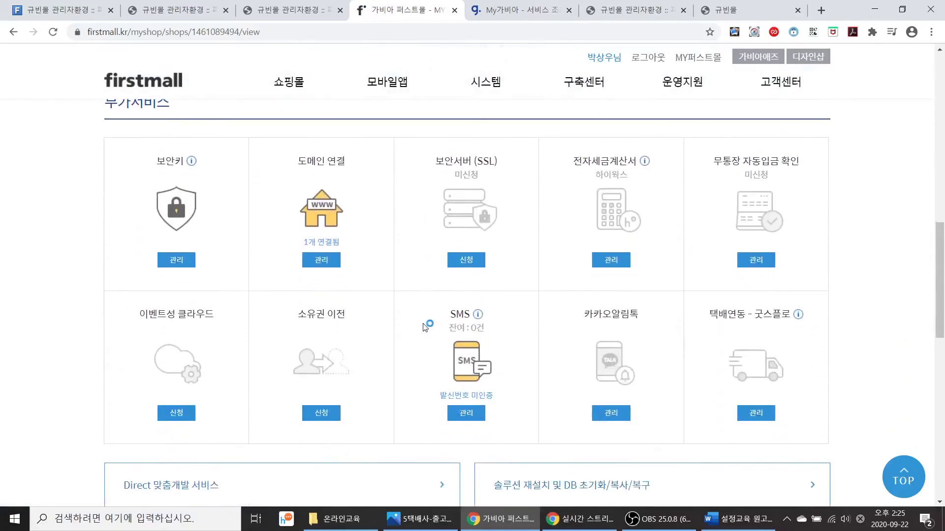
pyautogui.scroll(1, 366, 313)
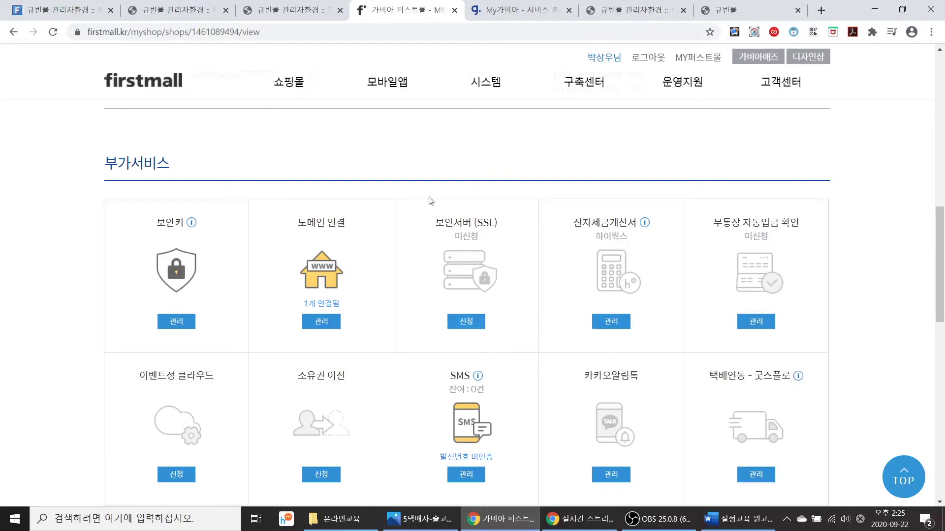
# Start the SSL security server application and bring up its certificate form.
pyautogui.click(477, 326)
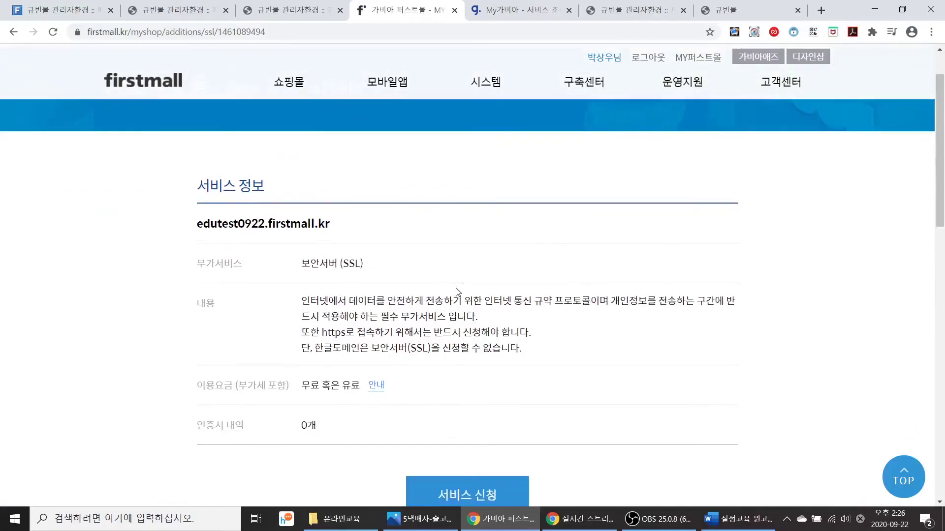
pyautogui.scroll(-3, 457, 293)
pyautogui.scroll(-2, 458, 292)
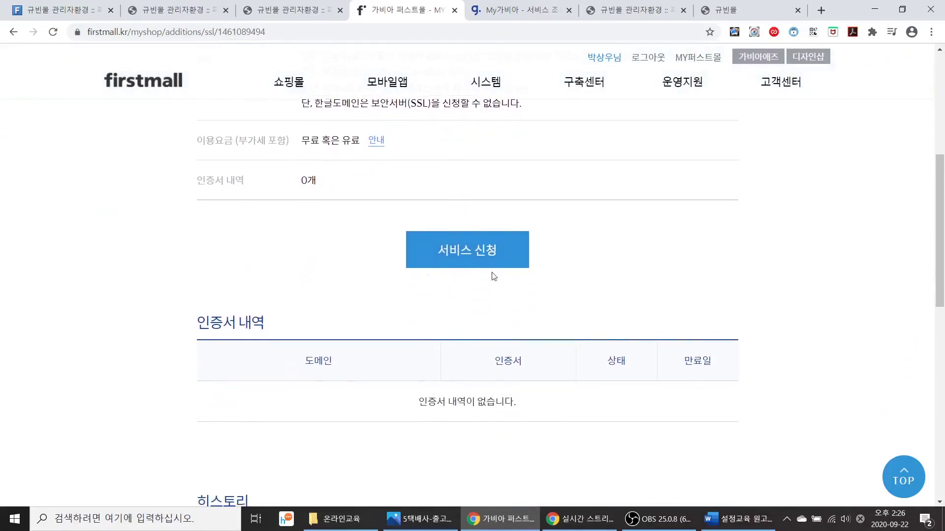
pyautogui.click(450, 252)
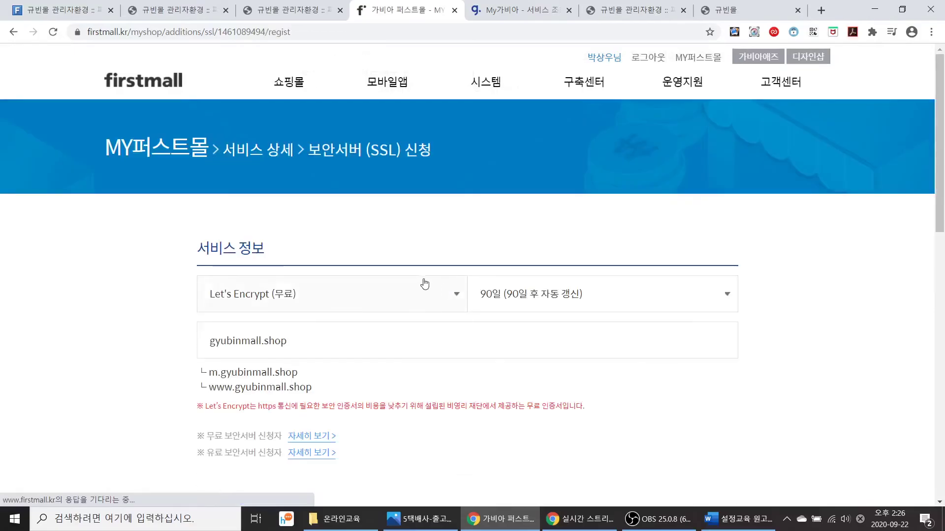
pyautogui.scroll(-2, 369, 226)
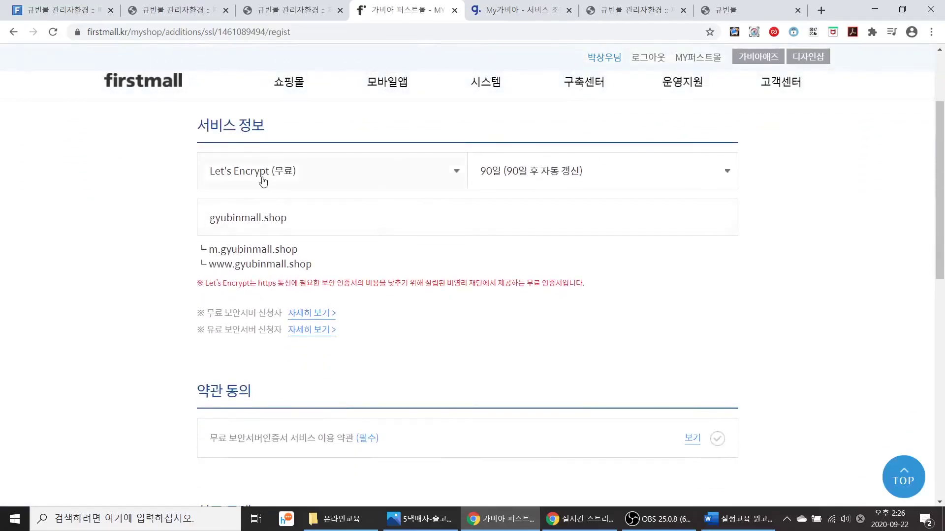
# Choose the free Let's Encrypt certificate over Sectigo Basic, agree to the terms and submit.
pyautogui.click(342, 177)
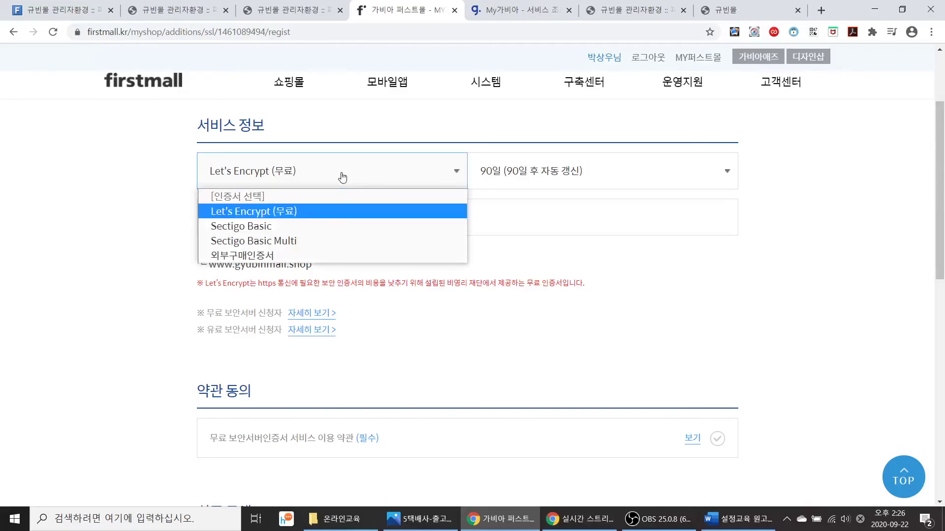
pyautogui.click(333, 228)
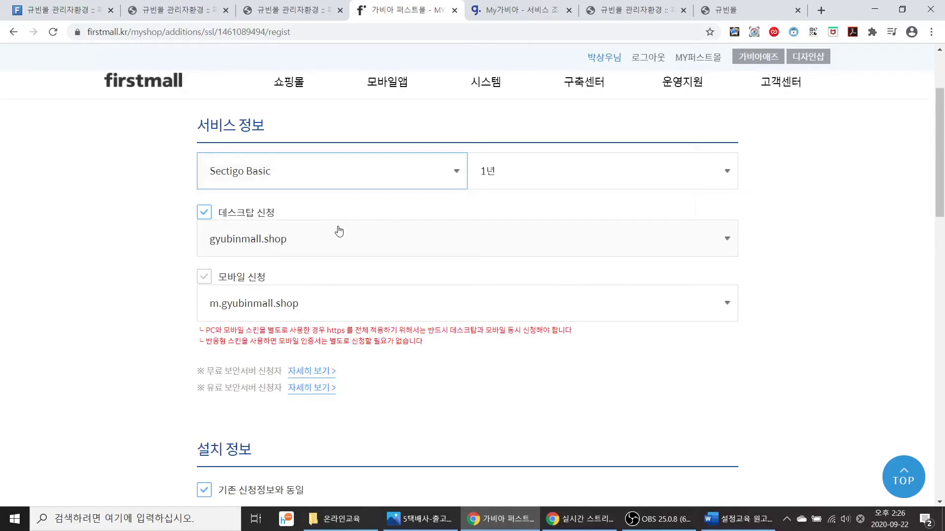
pyautogui.click(350, 178)
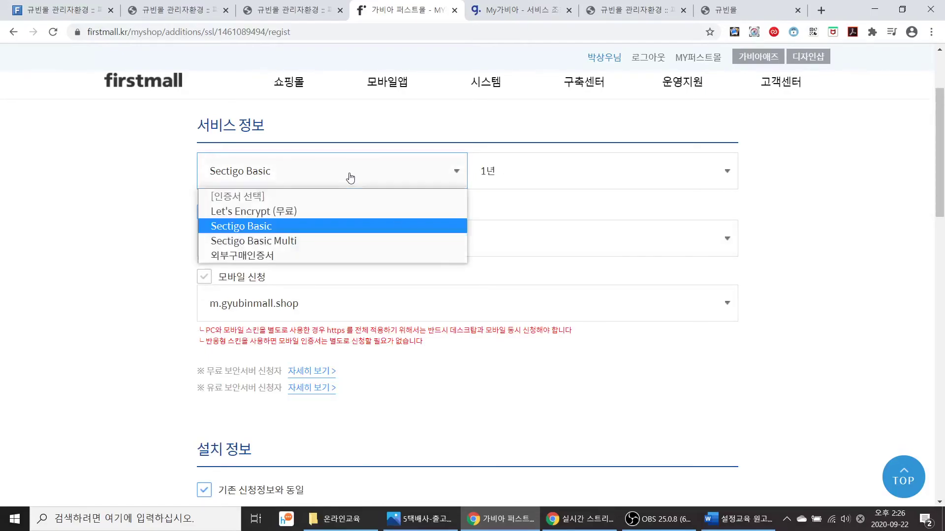
pyautogui.click(344, 210)
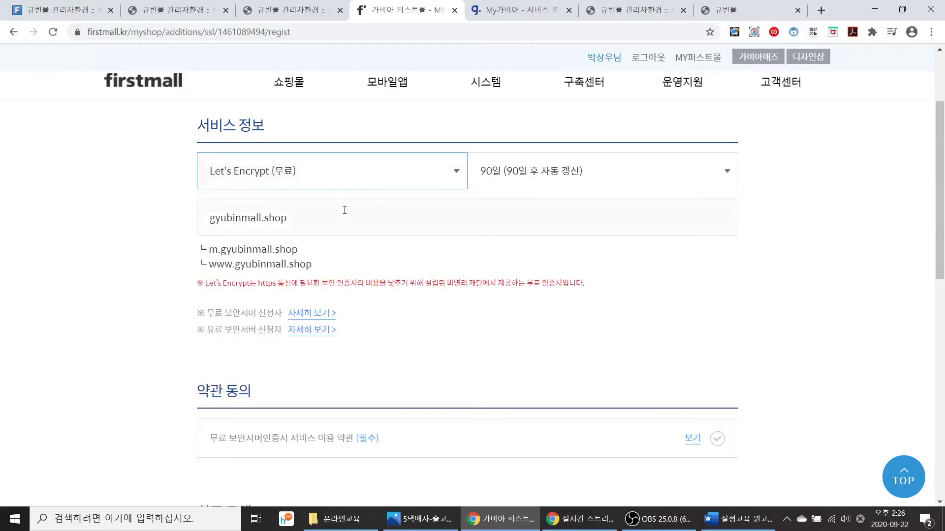
pyautogui.scroll(-3, 447, 260)
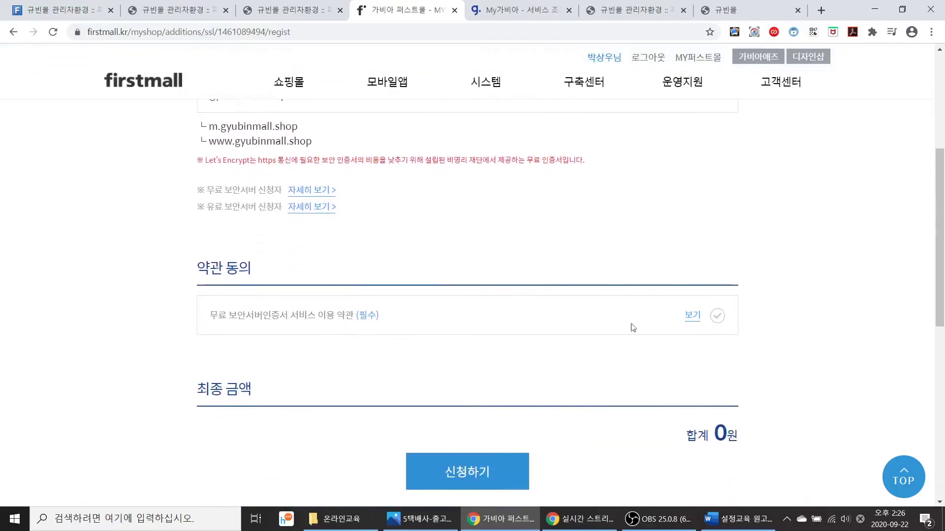
pyautogui.click(718, 320)
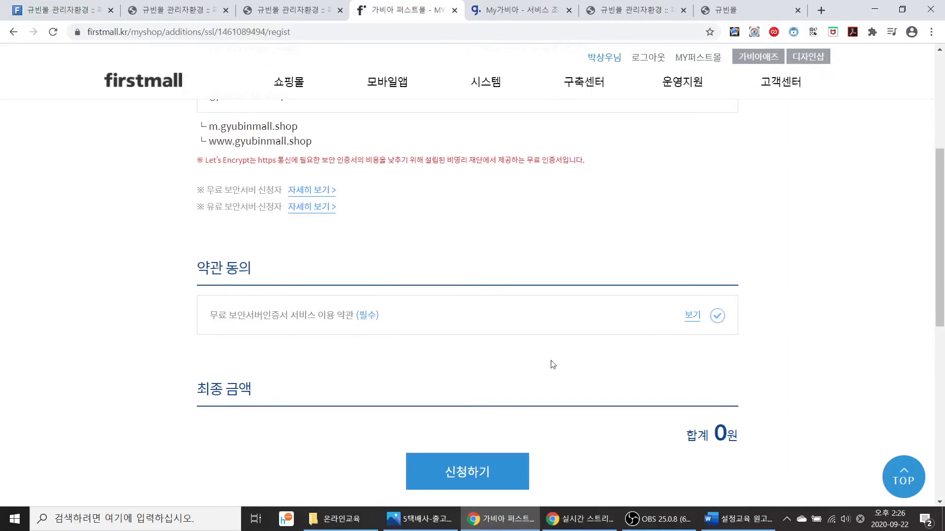
pyautogui.scroll(-1, 493, 343)
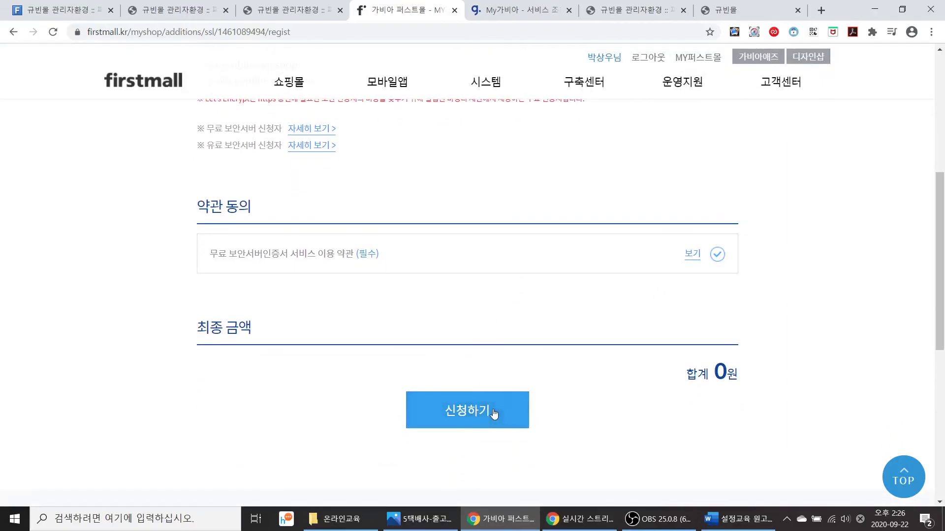
pyautogui.click(494, 414)
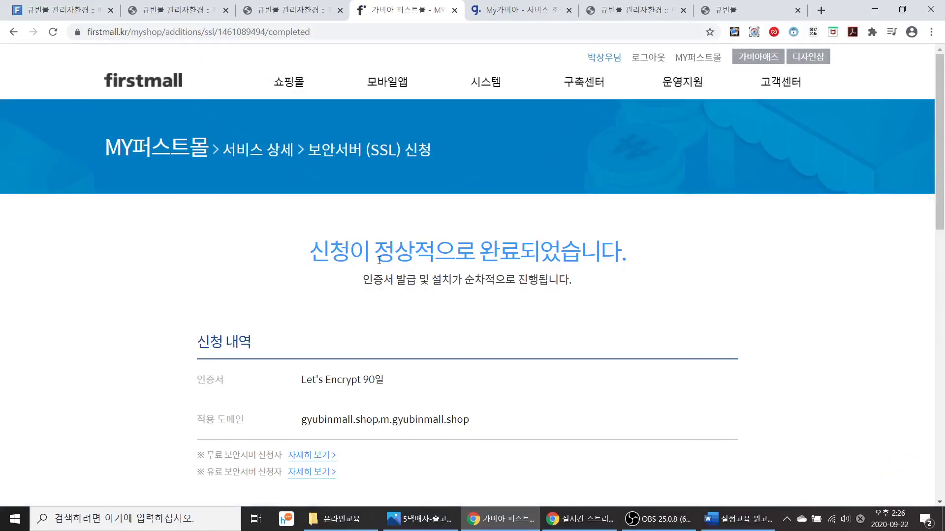
pyautogui.scroll(-1, 384, 265)
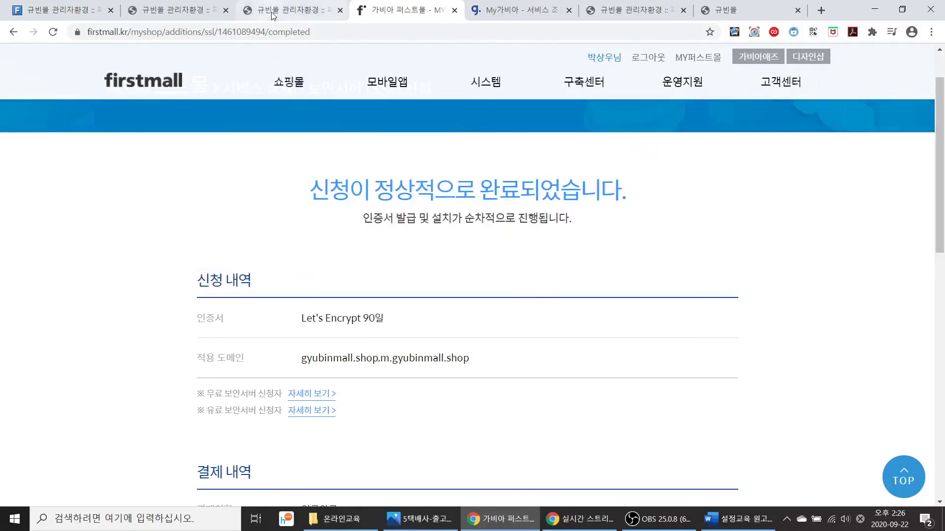
pyautogui.click(272, 15)
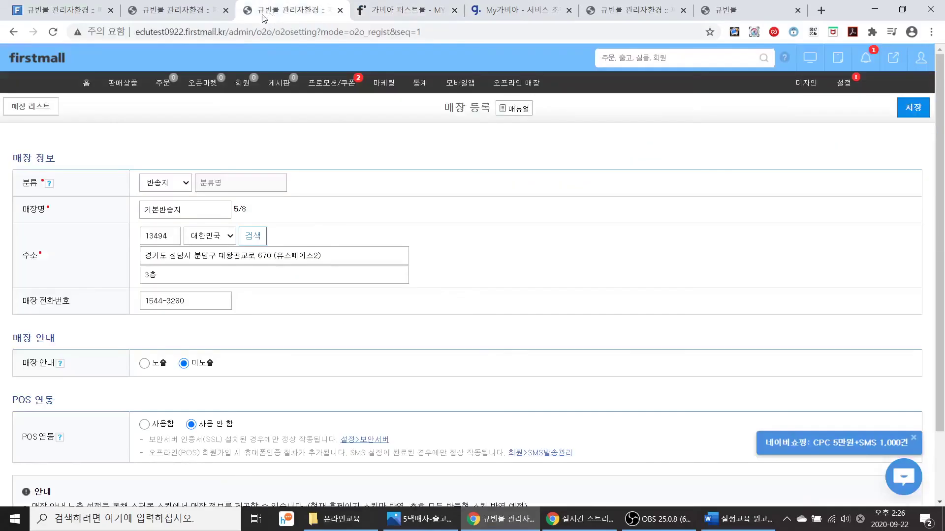
# Go to the kismet.kr shop's 16. 보안 security settings from the 설정 menu.
pyautogui.click(164, 12)
pyautogui.scroll(2, 687, 253)
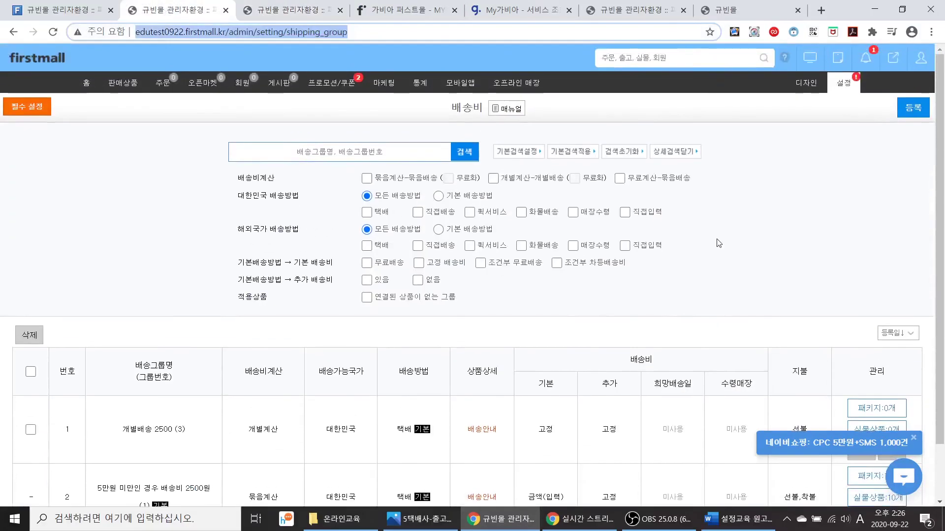
pyautogui.moveTo(843, 83)
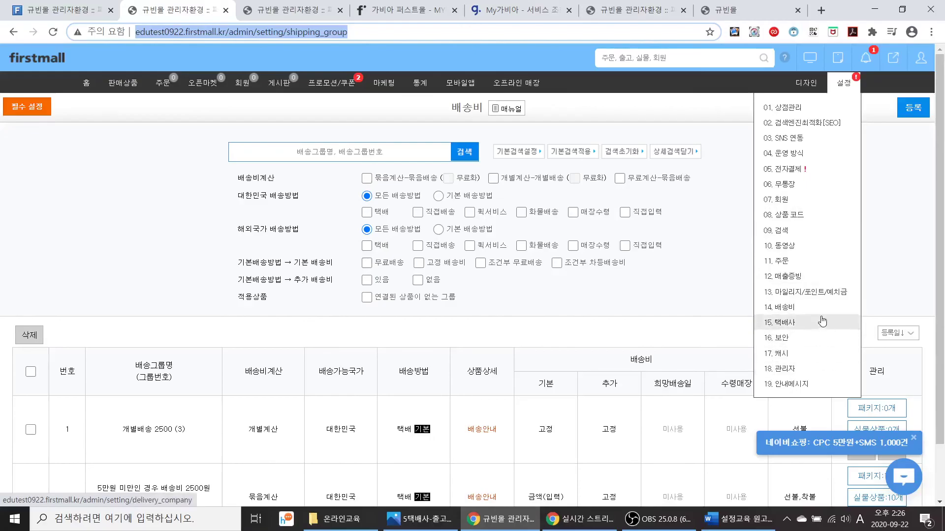
pyautogui.click(814, 339)
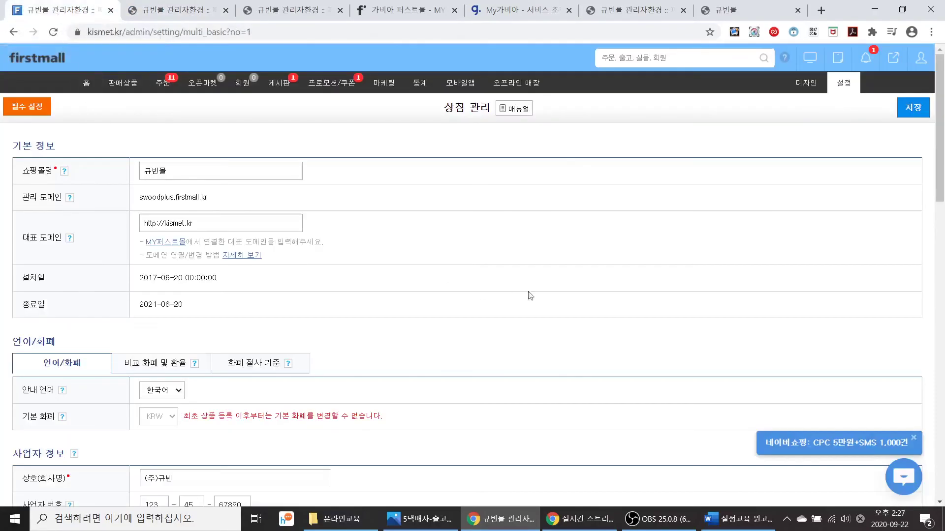
pyautogui.moveTo(843, 86)
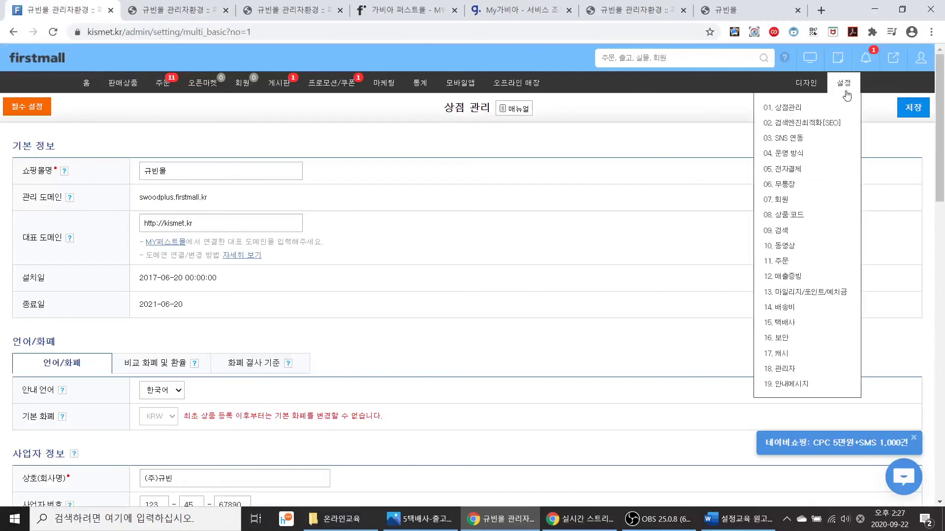
pyautogui.click(803, 344)
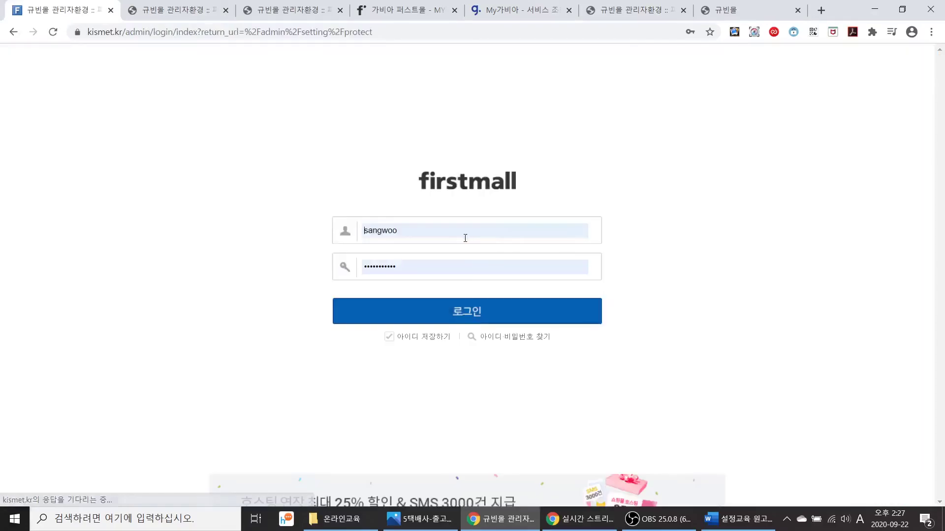
# Log in and turn kismet.kr's HTTPS redirect off and back on, confirming each change.
pyautogui.click(433, 307)
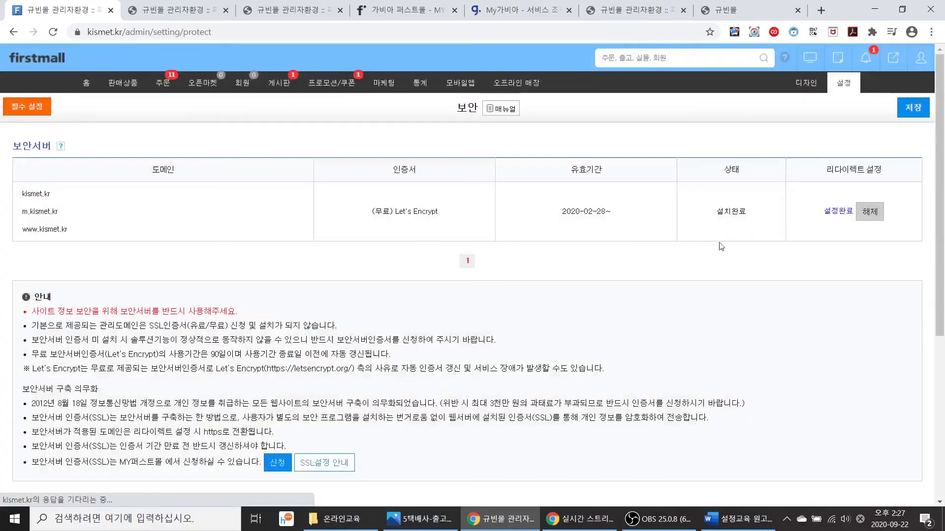
pyautogui.click(868, 212)
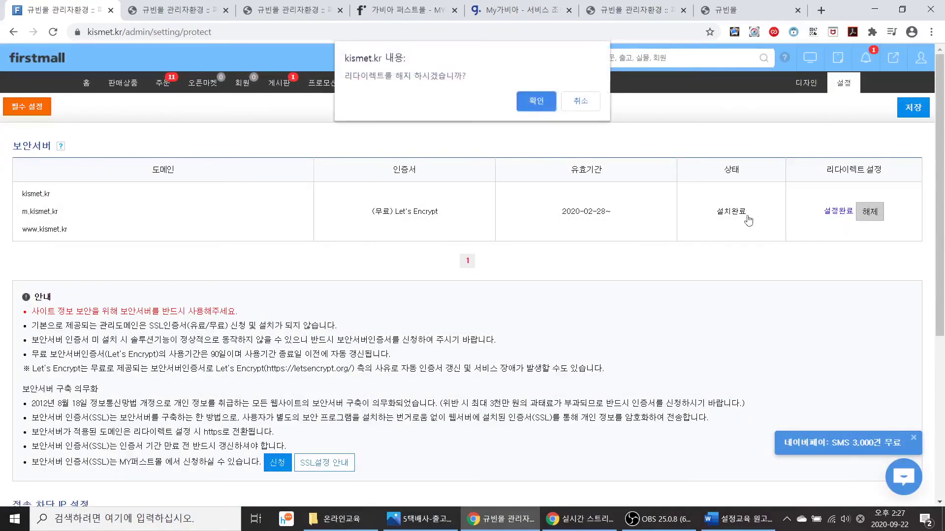
pyautogui.click(535, 101)
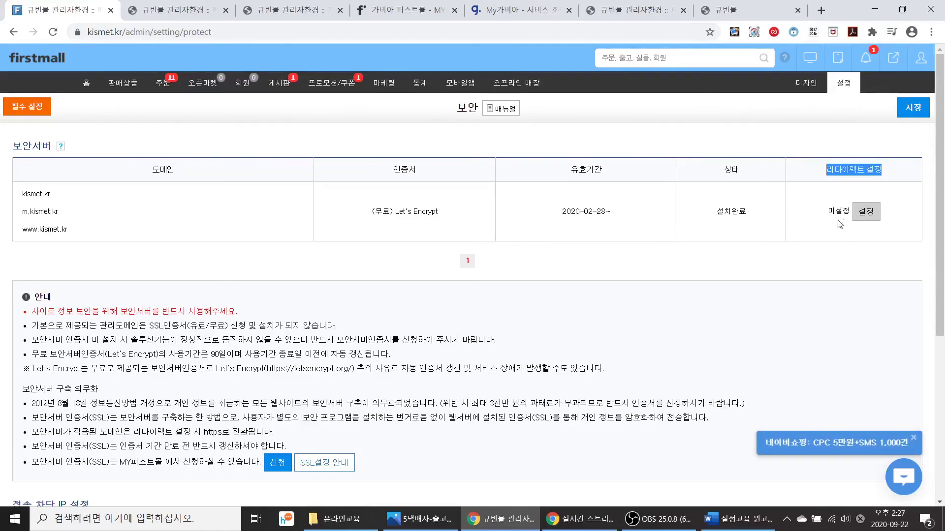
pyautogui.click(868, 212)
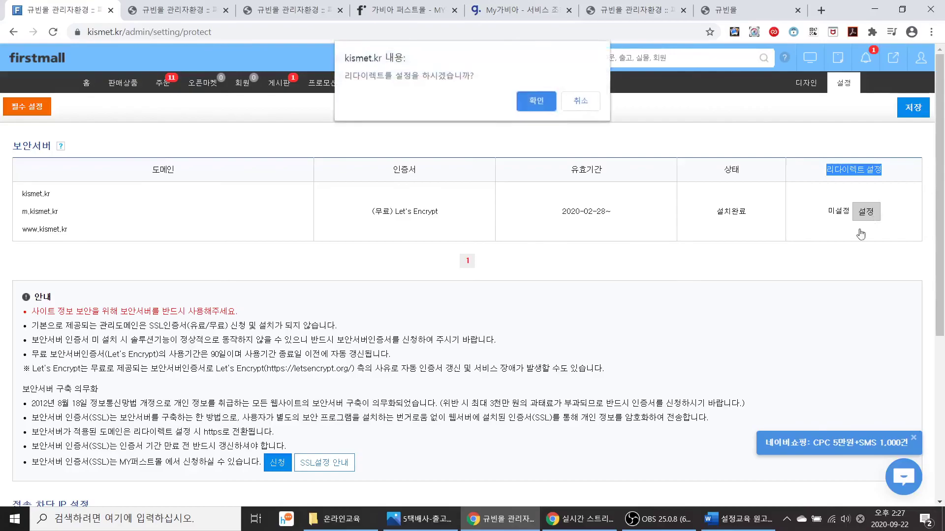
pyautogui.click(536, 102)
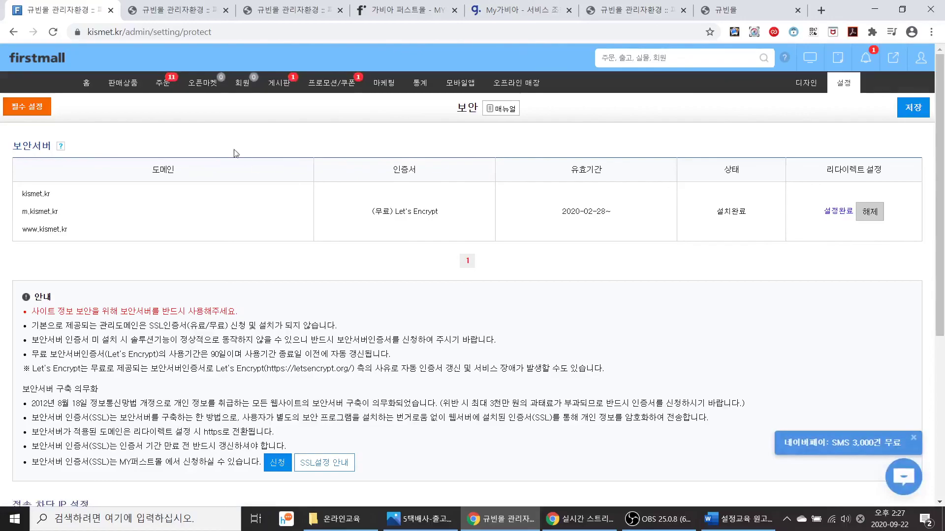
# Glance at the other shop's security settings, then open kismet.kr's storefront in a new tab.
pyautogui.click(171, 11)
pyautogui.click(103, 10)
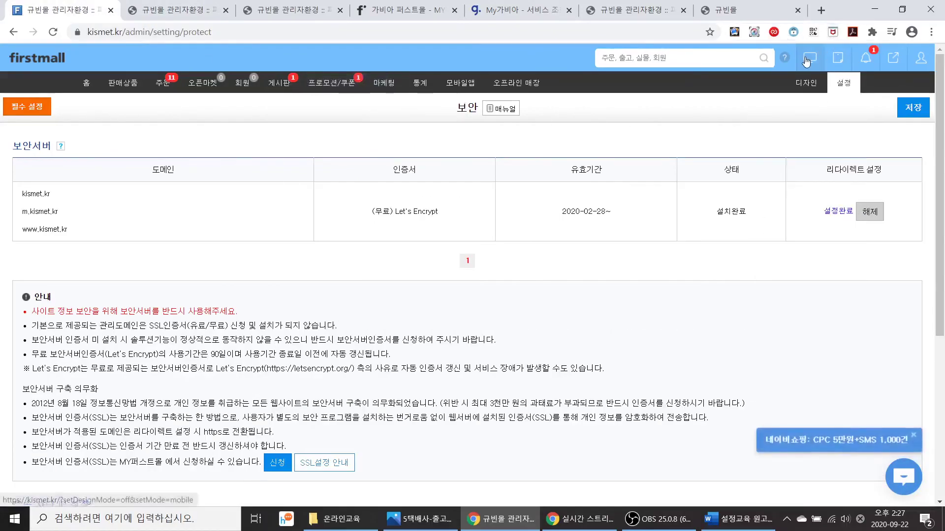
pyautogui.click(838, 57)
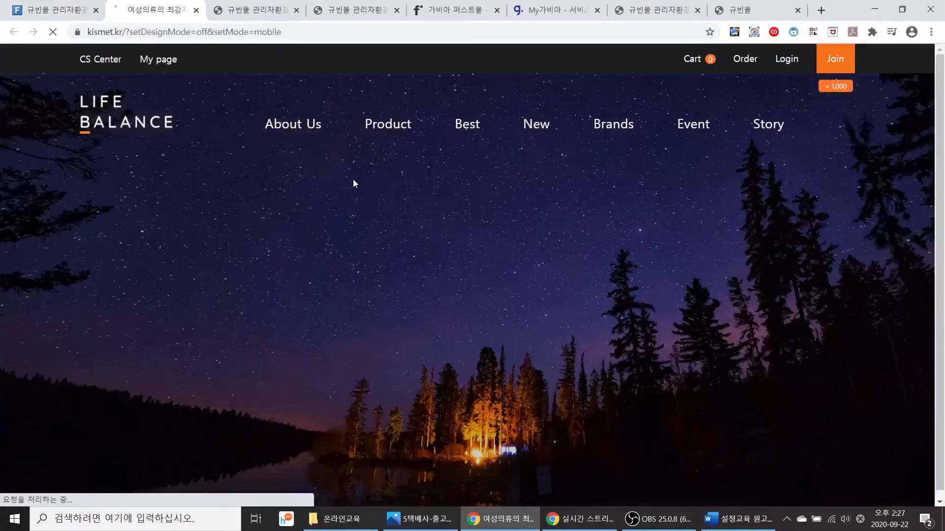
# Confirm kismet.kr has a valid HTTPS certificate, then return to the admin 보안 security page.
pyautogui.click(78, 32)
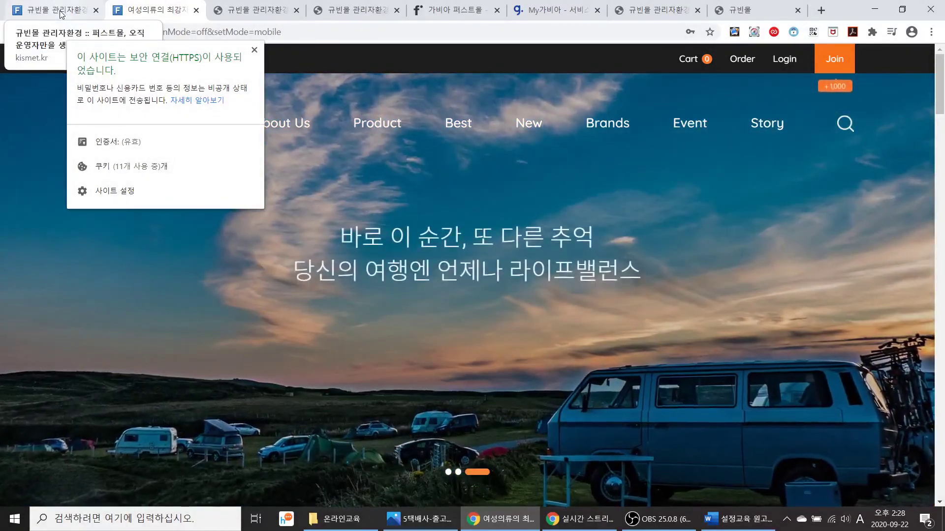
pyautogui.click(61, 14)
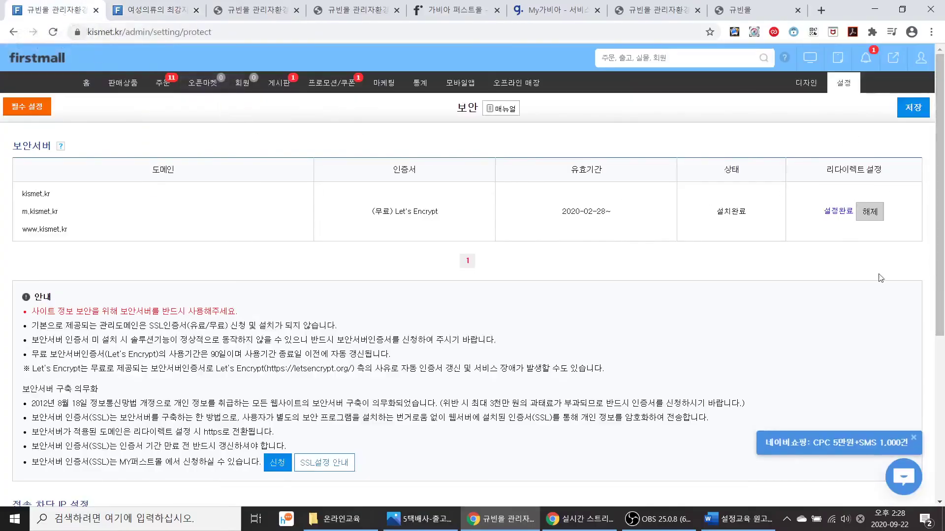